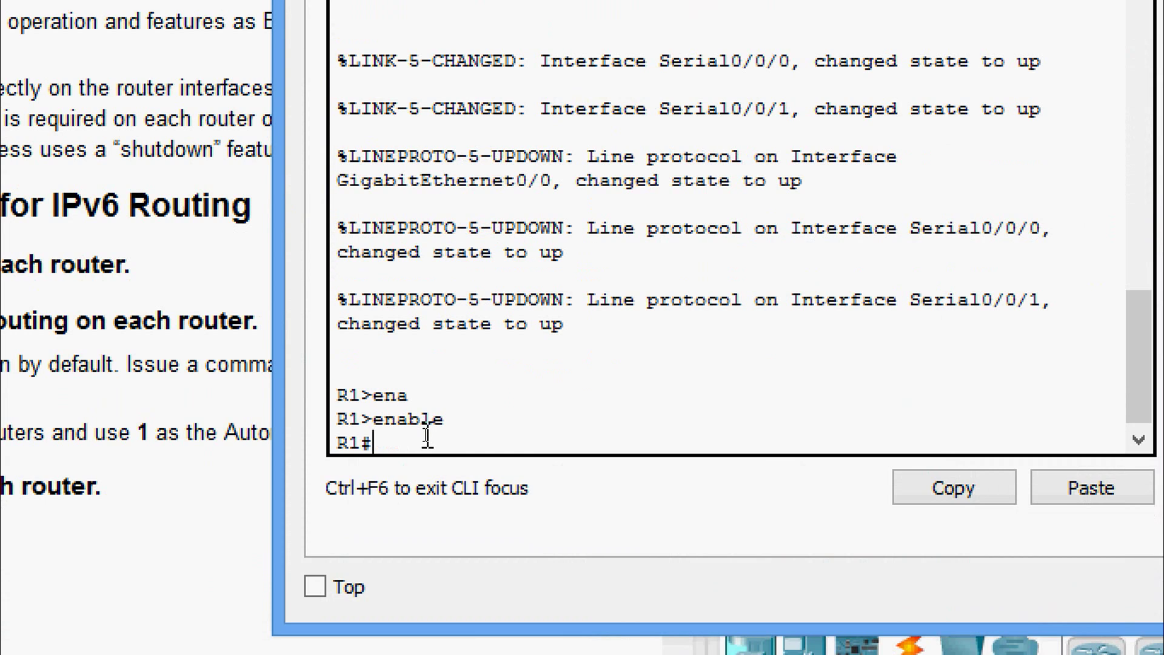
Step: Enter global configuration mode on R1 with the configure terminal command
{"action": "type", "text": "conf"}
{"action": "key", "text": "Tab"}
{"action": "type", "text": "t"}
{"action": "key", "text": "Tab"}
{"action": "key", "text": "Return"}
{"action": "key", "text": "Return"}
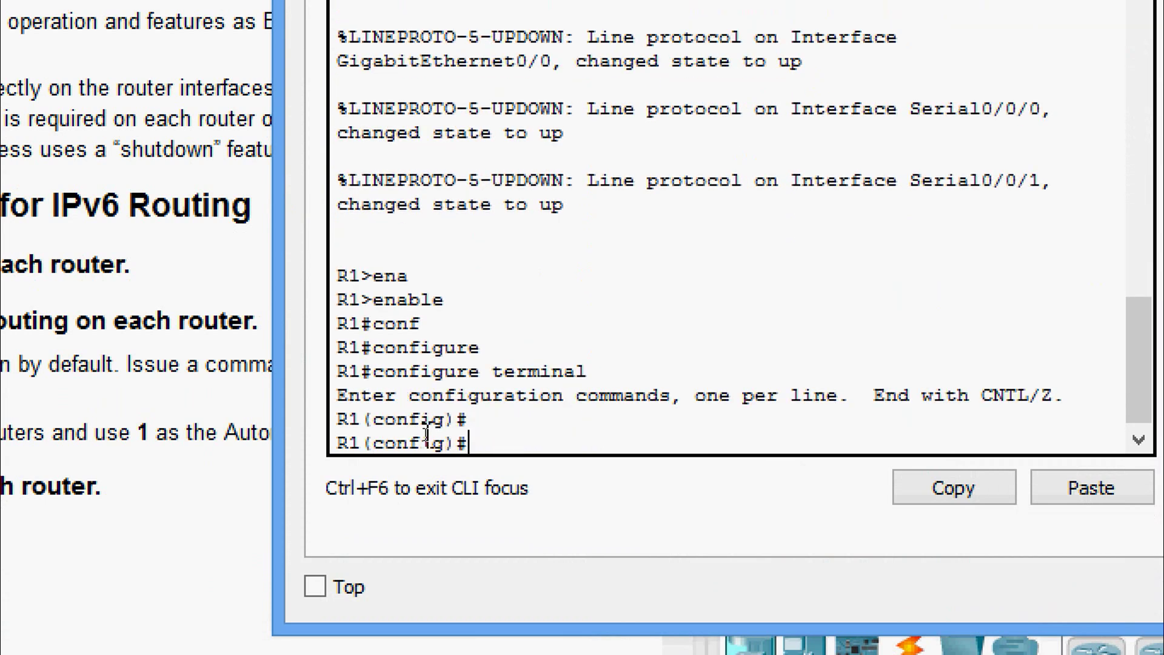
Step: Enable IPv6 routing on R1 with the ipv6 unicast-routing command and close the router's window
{"action": "type", "text": "ipv"}
{"action": "key", "text": "Tab"}
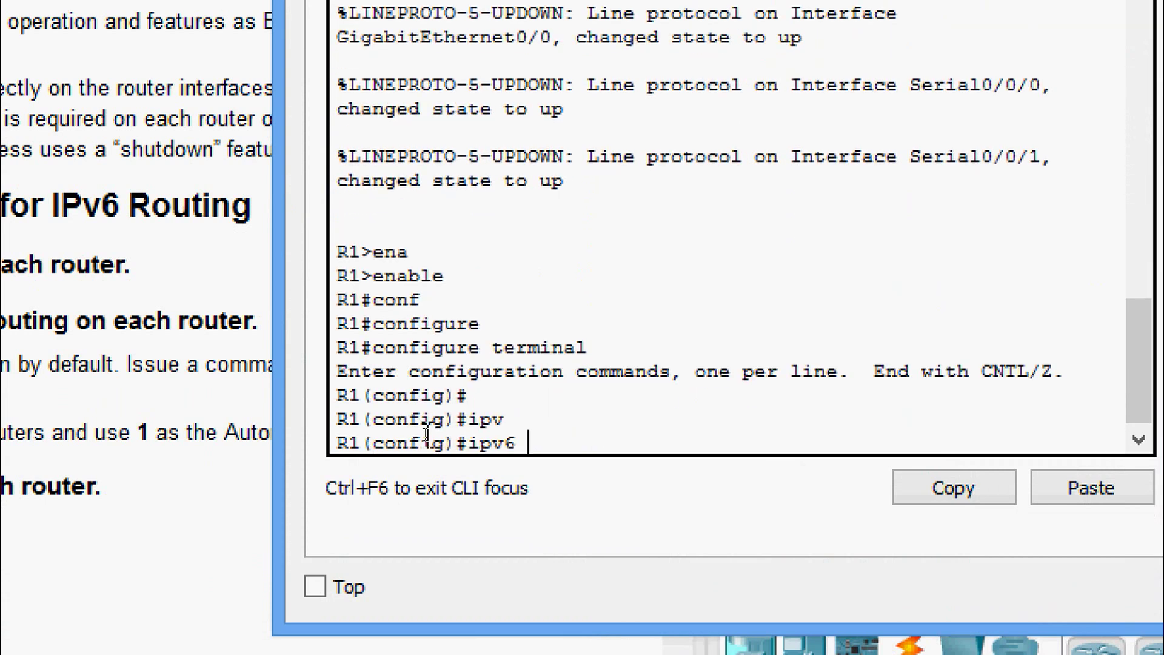
{"action": "type", "text": "uni"}
{"action": "key", "text": "Tab"}
{"action": "key", "text": "Return"}
{"action": "key", "text": "Return"}
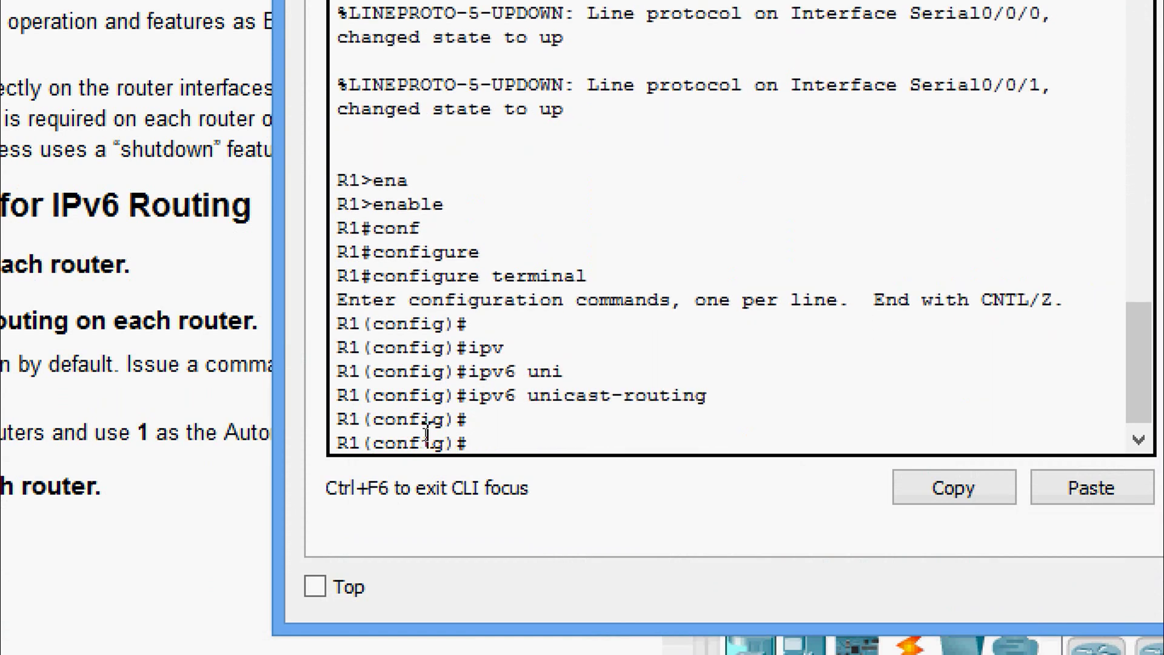
{"action": "left_click", "coordinate": [796, 81]}
Step: Open the command line of router R2 and enter privileged EXEC mode with enable
{"action": "left_click", "coordinate": [836, 203]}
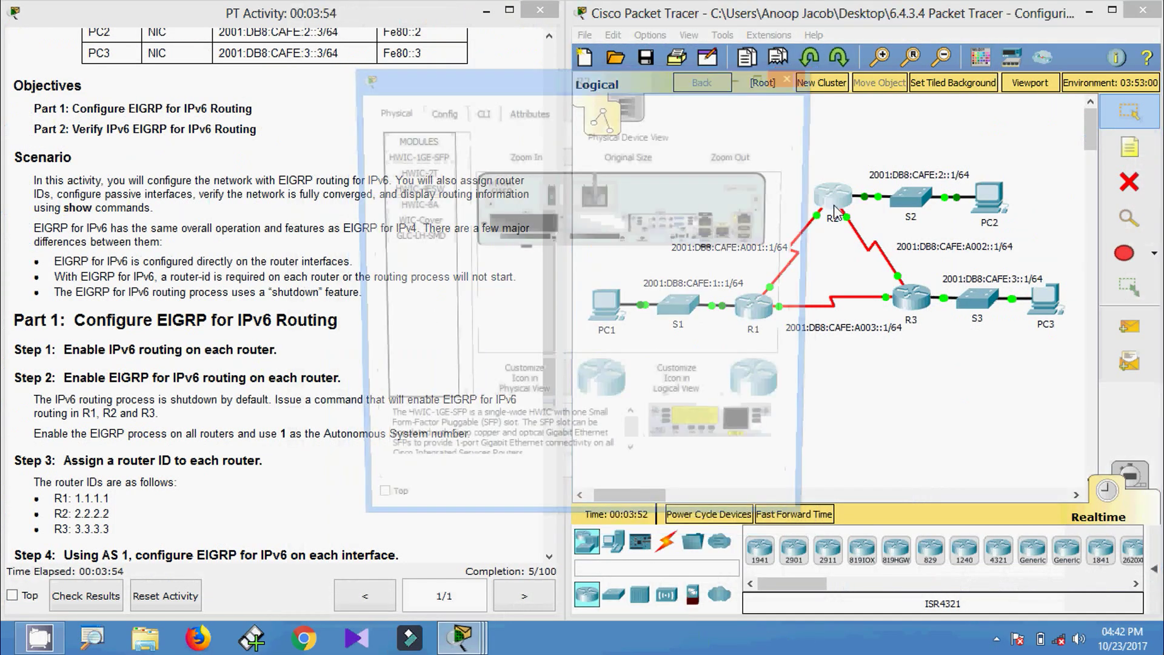
{"action": "left_click", "coordinate": [480, 111]}
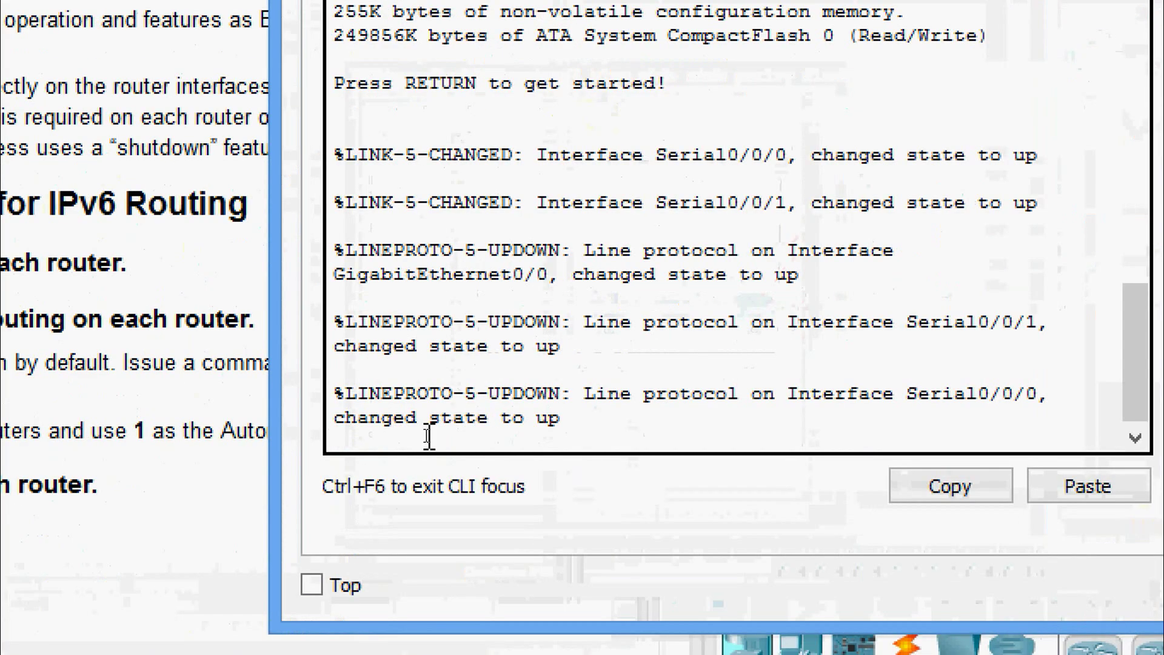
{"action": "key", "text": "Return"}
{"action": "type", "text": "ena"}
{"action": "key", "text": "Tab"}
{"action": "key", "text": "Return"}
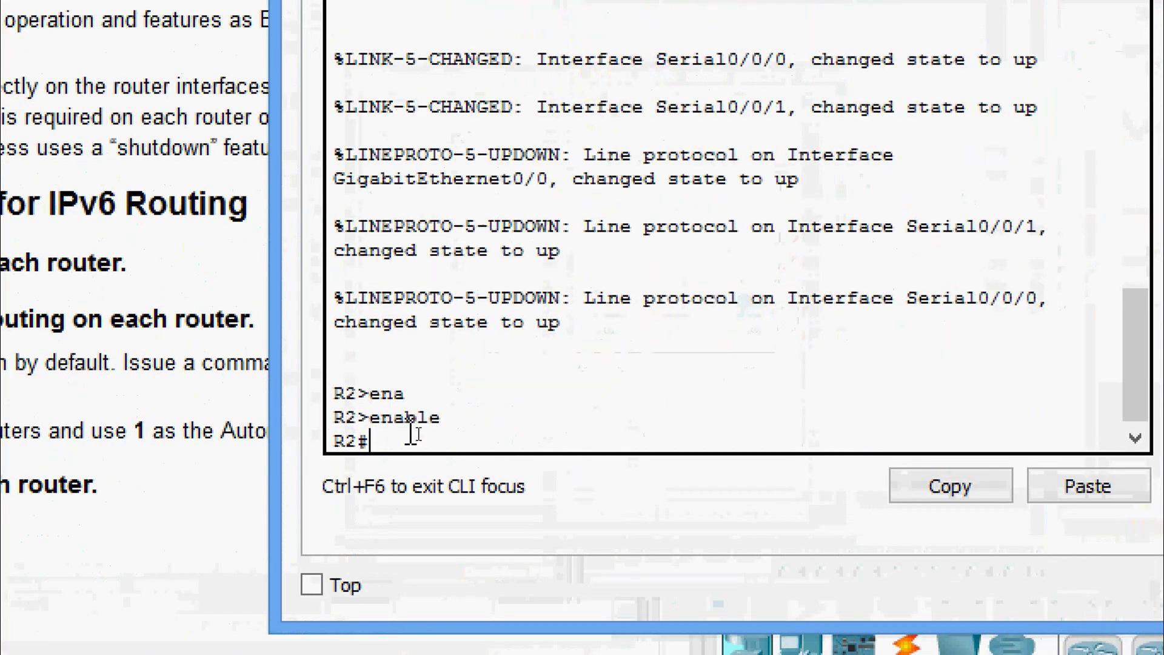
Step: Enter global configuration mode on R2 with the configure terminal command
{"action": "type", "text": "conf"}
{"action": "key", "text": "Tab"}
{"action": "type", "text": "t"}
{"action": "key", "text": "Tab"}
{"action": "key", "text": "Return"}
{"action": "key", "text": "Return"}
{"action": "key", "text": "Return"}
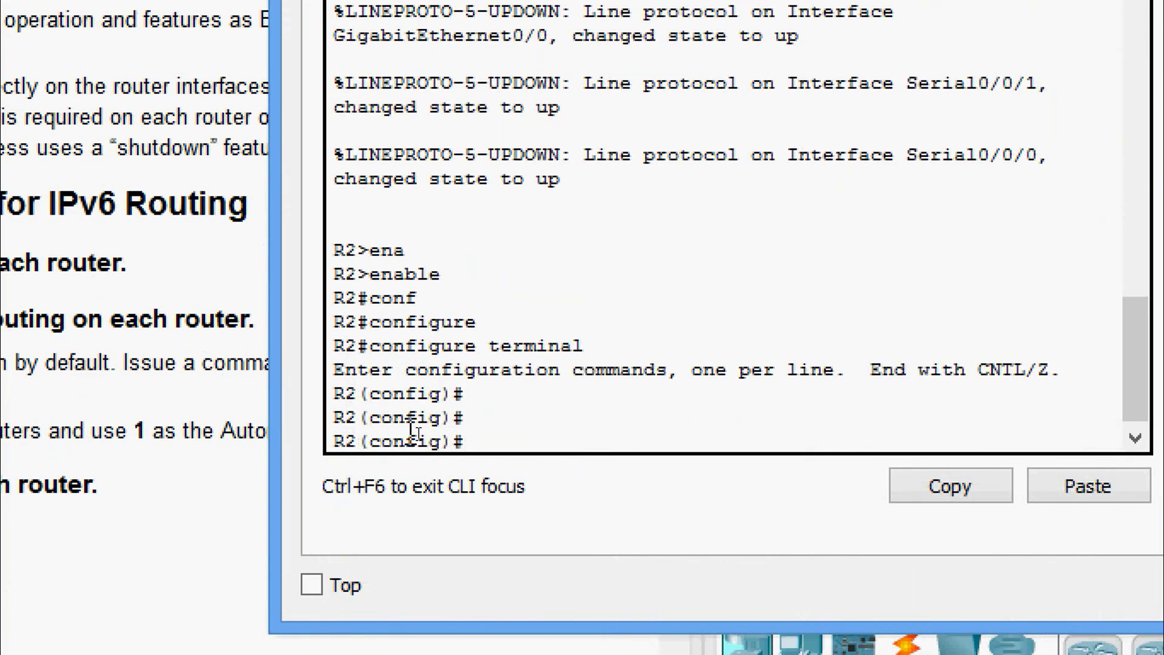
Step: Enable IPv6 routing on R2 with the ipv6 unicast-routing command and close the router's window
{"action": "type", "text": "ipv"}
{"action": "key", "text": "Tab"}
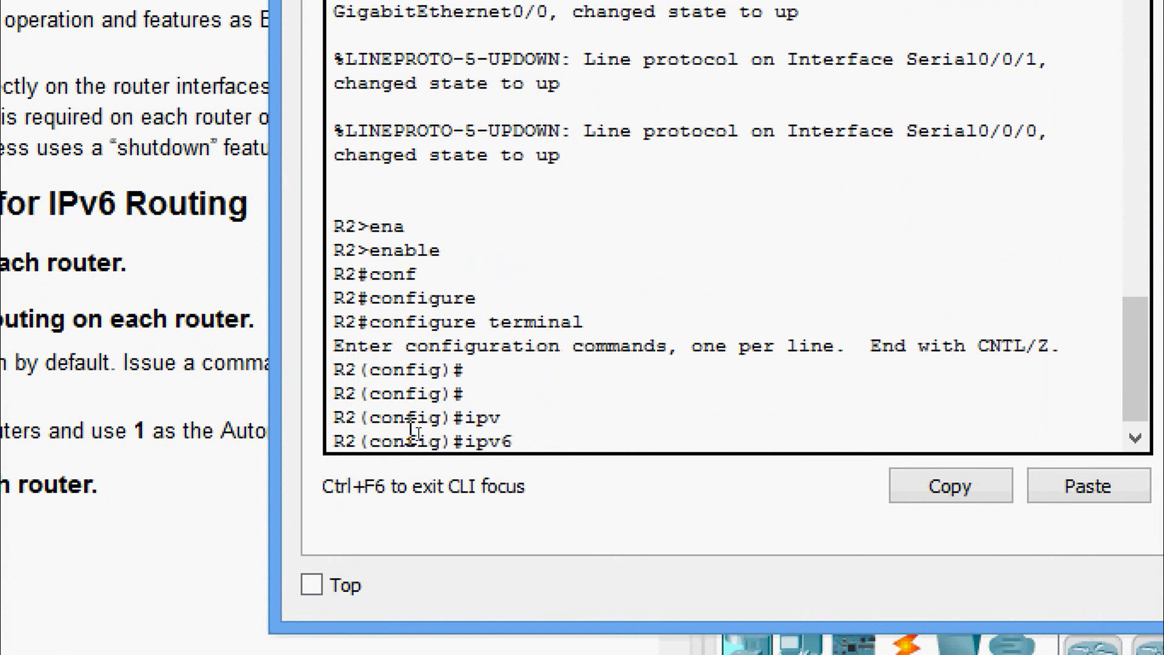
{"action": "type", "text": "uni"}
{"action": "key", "text": "Tab"}
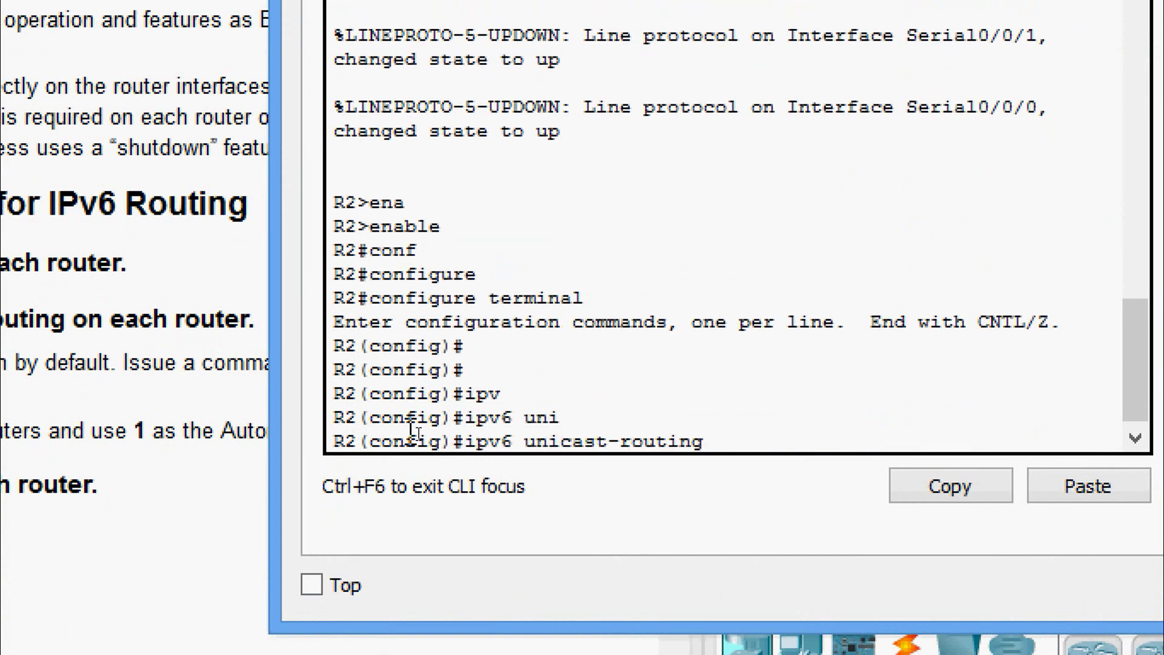
{"action": "key", "text": "Return"}
{"action": "key", "text": "Return"}
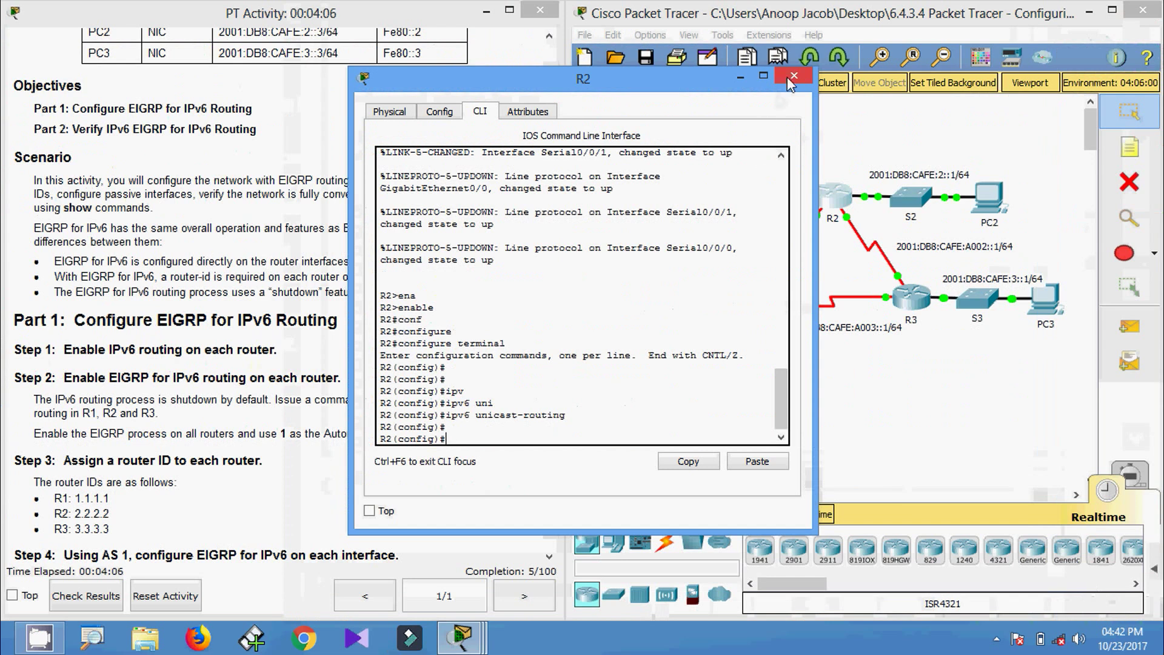
{"action": "left_click", "coordinate": [793, 76]}
Step: Open the command line of router R3 and enter privileged EXEC mode with enable
{"action": "left_click", "coordinate": [909, 297]}
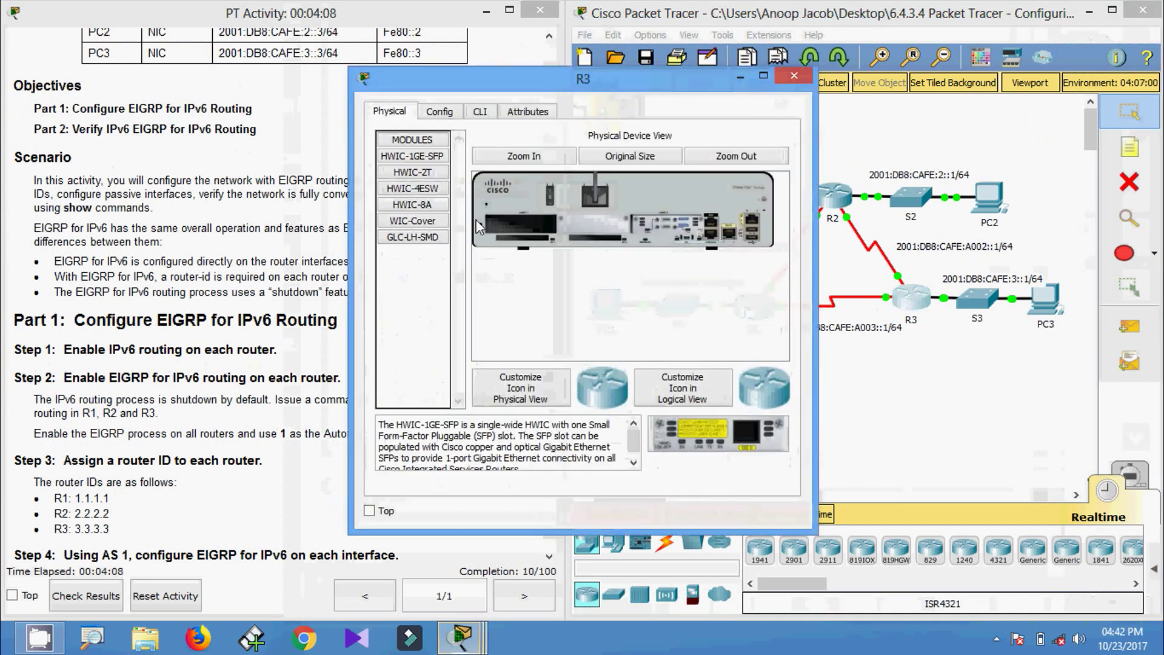
{"action": "left_click", "coordinate": [479, 113]}
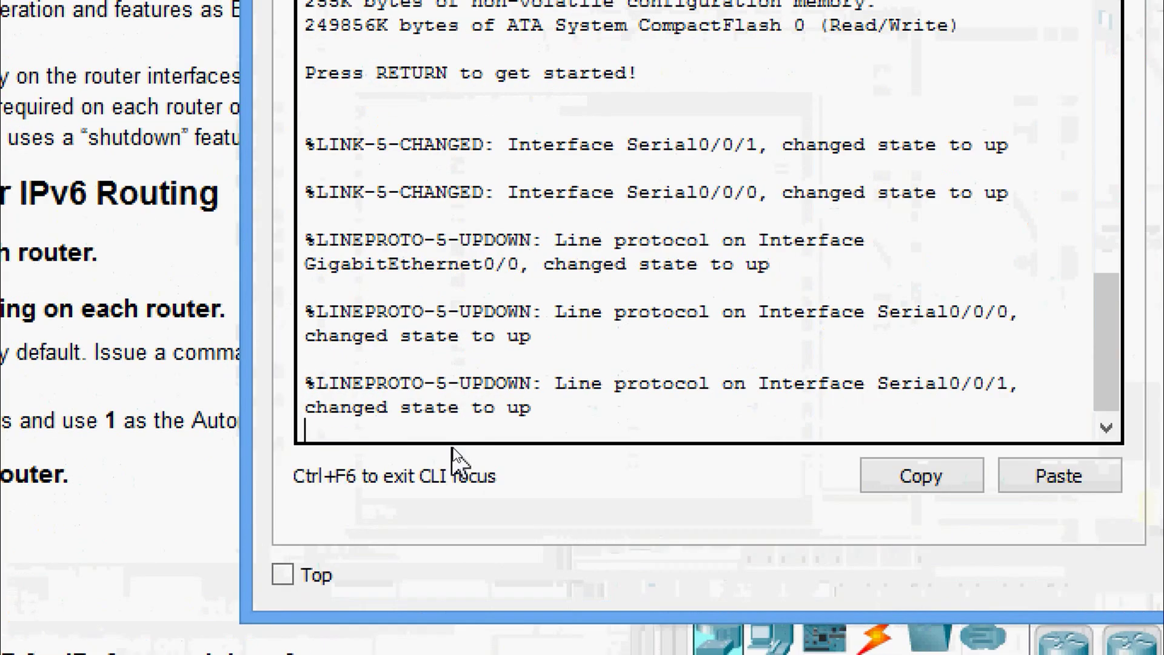
{"action": "key", "text": "Return"}
{"action": "type", "text": "ena"}
{"action": "key", "text": "Tab"}
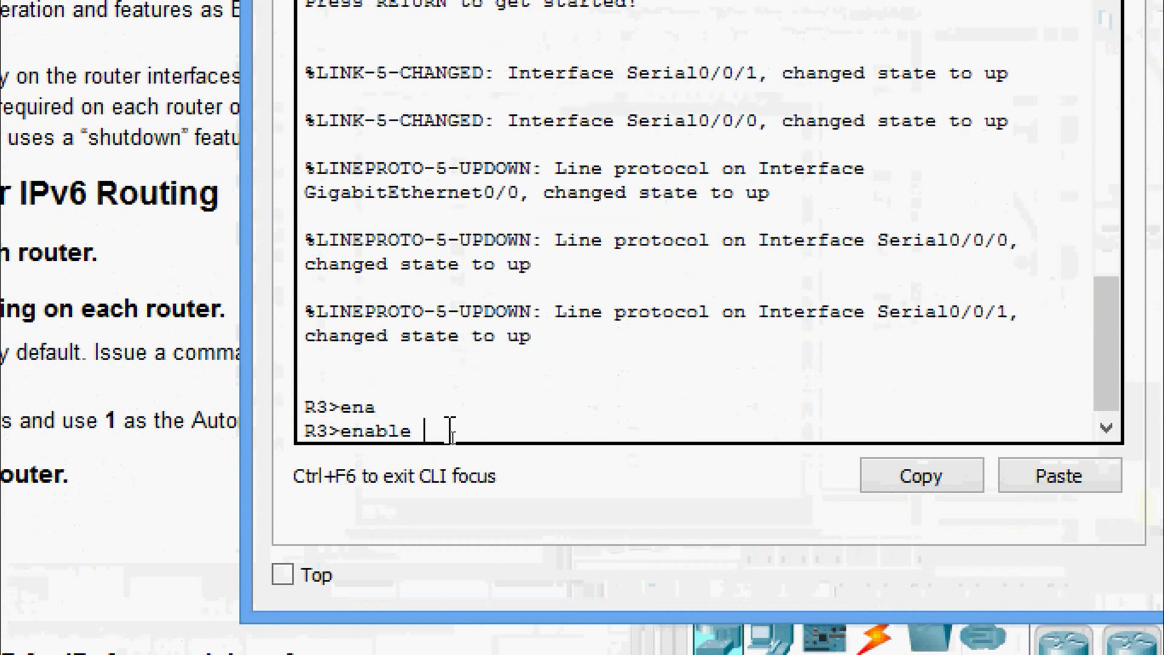
{"action": "key", "text": "Return"}
Step: Enter global configuration mode on R3 with the configure terminal command
{"action": "type", "text": "conf"}
{"action": "key", "text": "Tab"}
{"action": "type", "text": "terminal"}
{"action": "key", "text": "Return"}
{"action": "key", "text": "Return"}
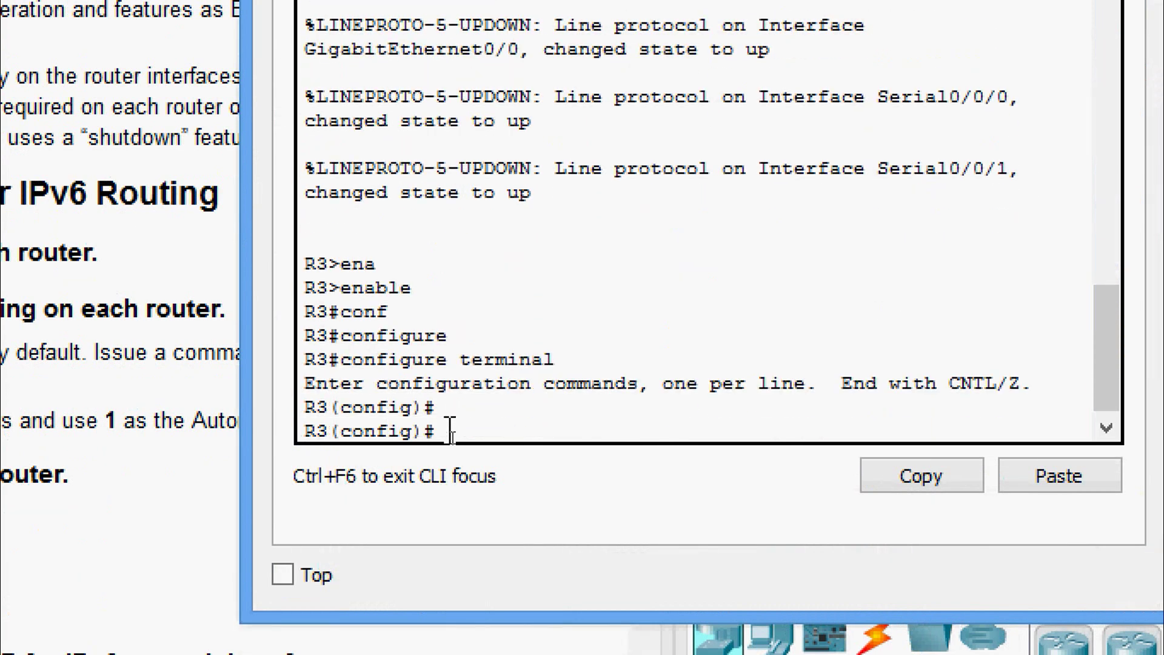
Step: Enable IPv6 routing on R3 with the ipv6 unicast-routing command and return to the activity instructions
{"action": "type", "text": "ipv"}
{"action": "key", "text": "Tab"}
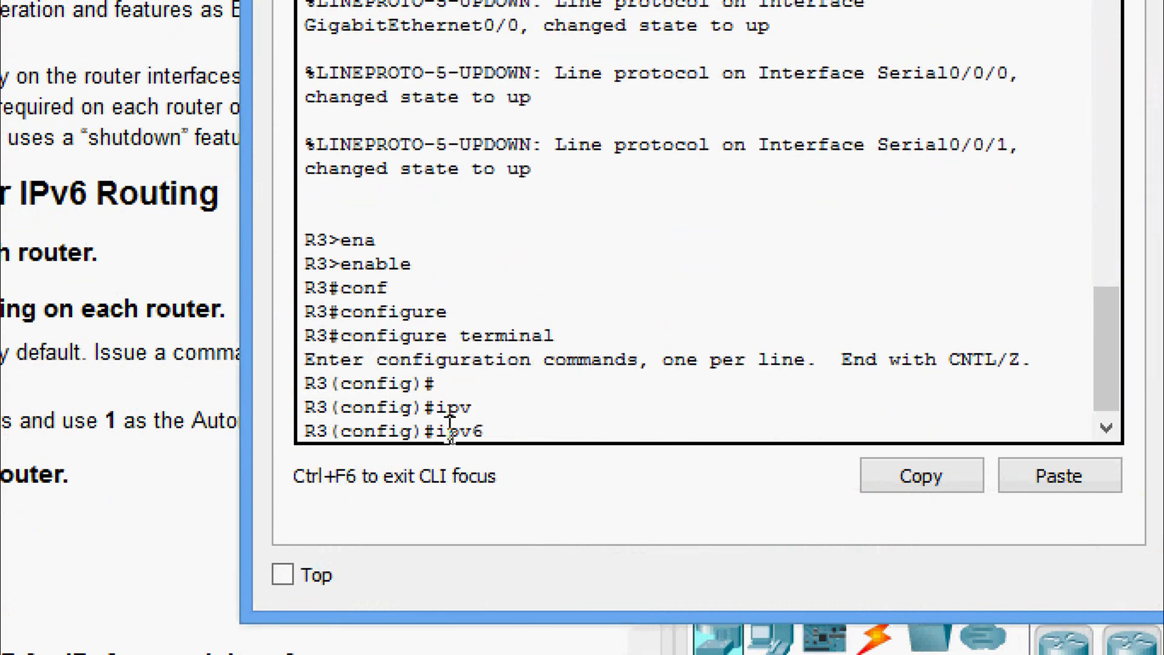
{"action": "type", "text": "uni"}
{"action": "key", "text": "Tab"}
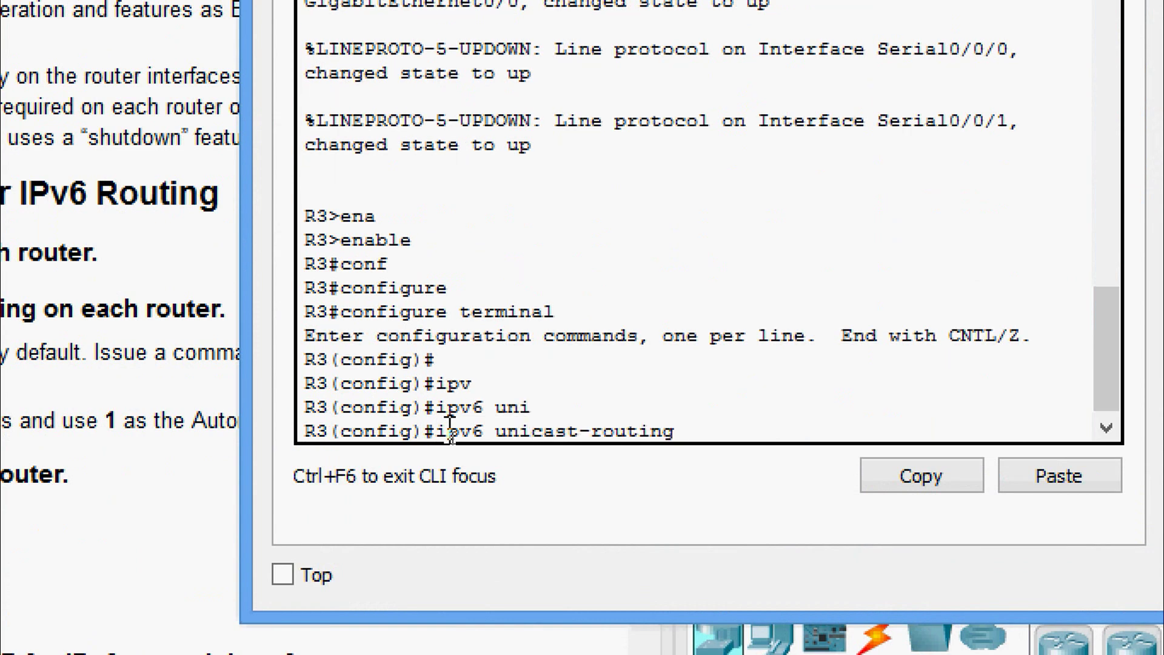
{"action": "key", "text": "Return"}
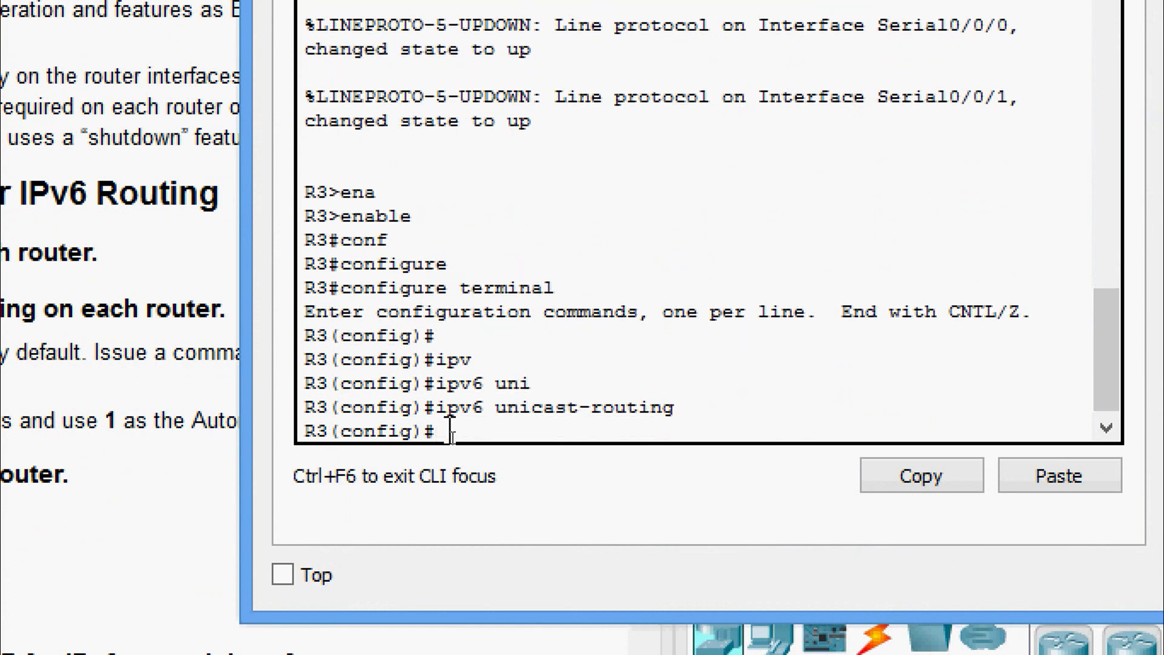
{"action": "left_click", "coordinate": [162, 358]}
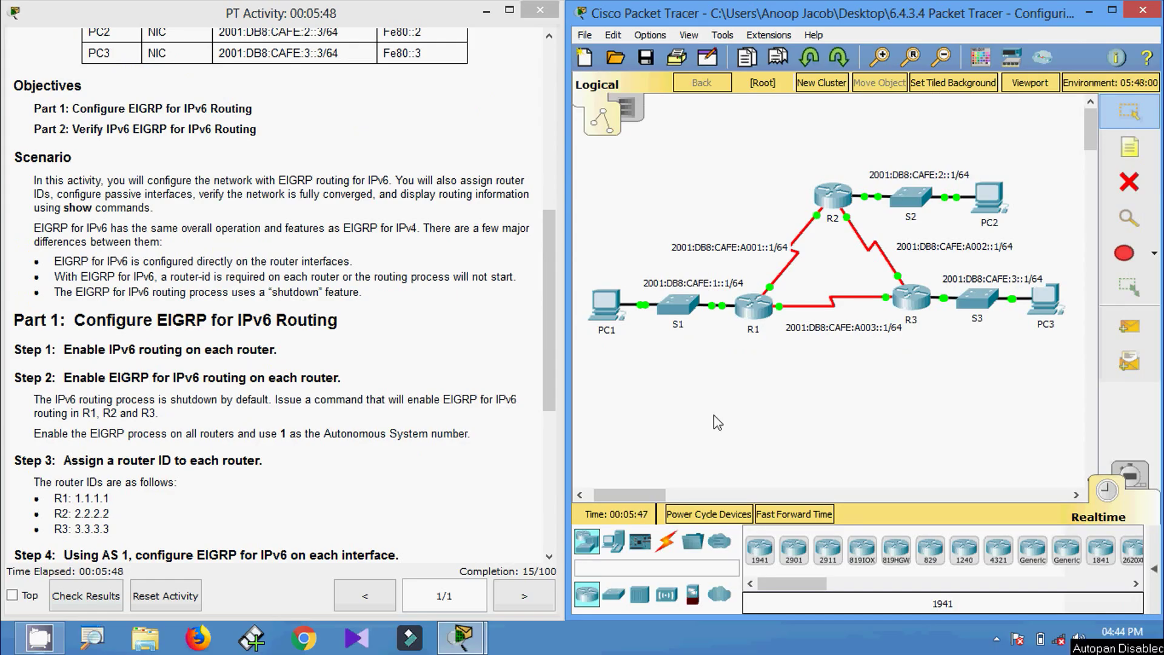
Step: Reopen R1's command line and create the IPv6 EIGRP process for autonomous system 1 with ipv6 router eigrp 1
{"action": "left_click", "coordinate": [753, 320]}
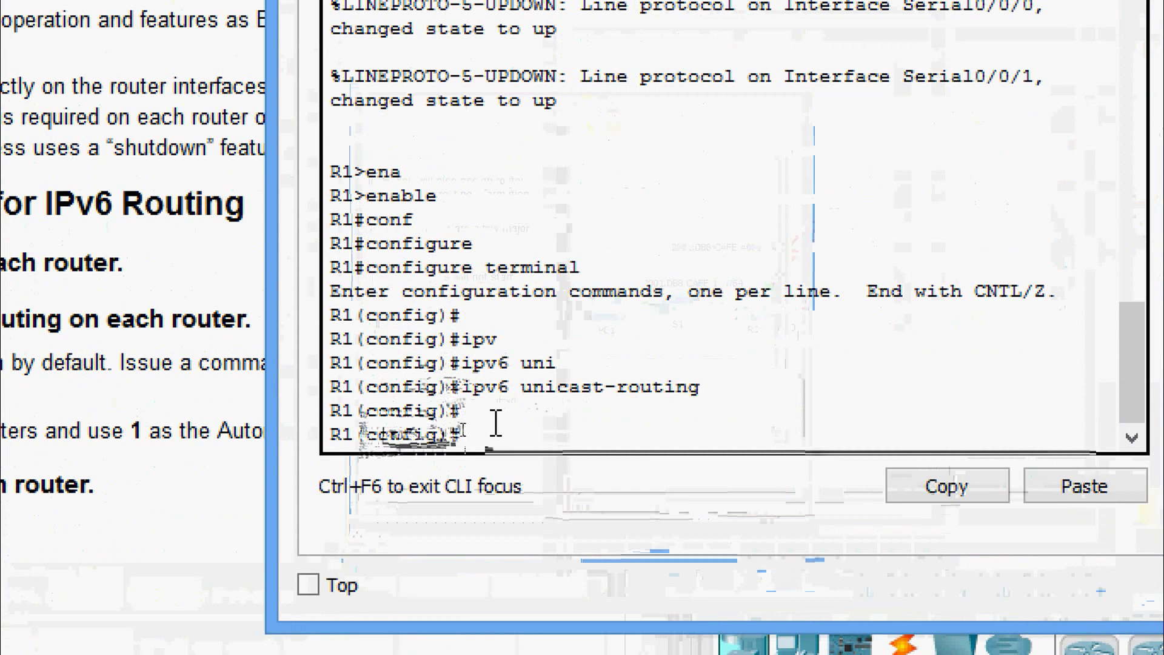
{"action": "type", "text": "ipv"}
{"action": "key", "text": "Tab"}
{"action": "type", "text": "r"}
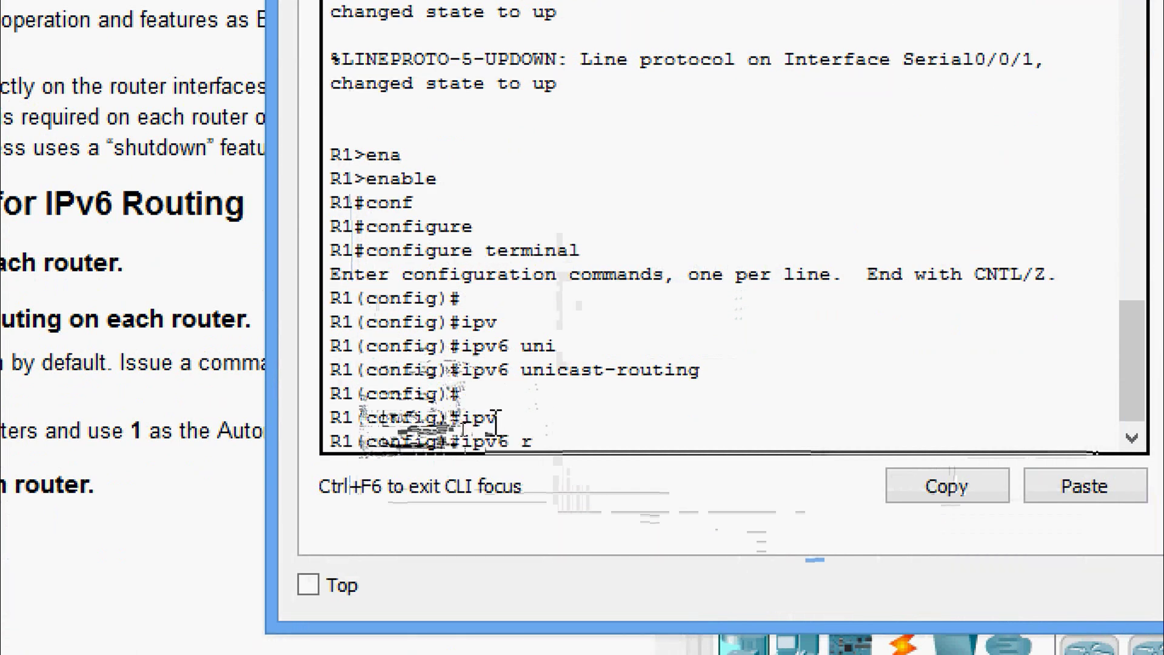
{"action": "type", "text": "ou"}
{"action": "key", "text": "Tab"}
{"action": "type", "text": "ter"}
{"action": "key", "text": "Tab"}
{"action": "type", "text": "ei"}
{"action": "key", "text": "Tab"}
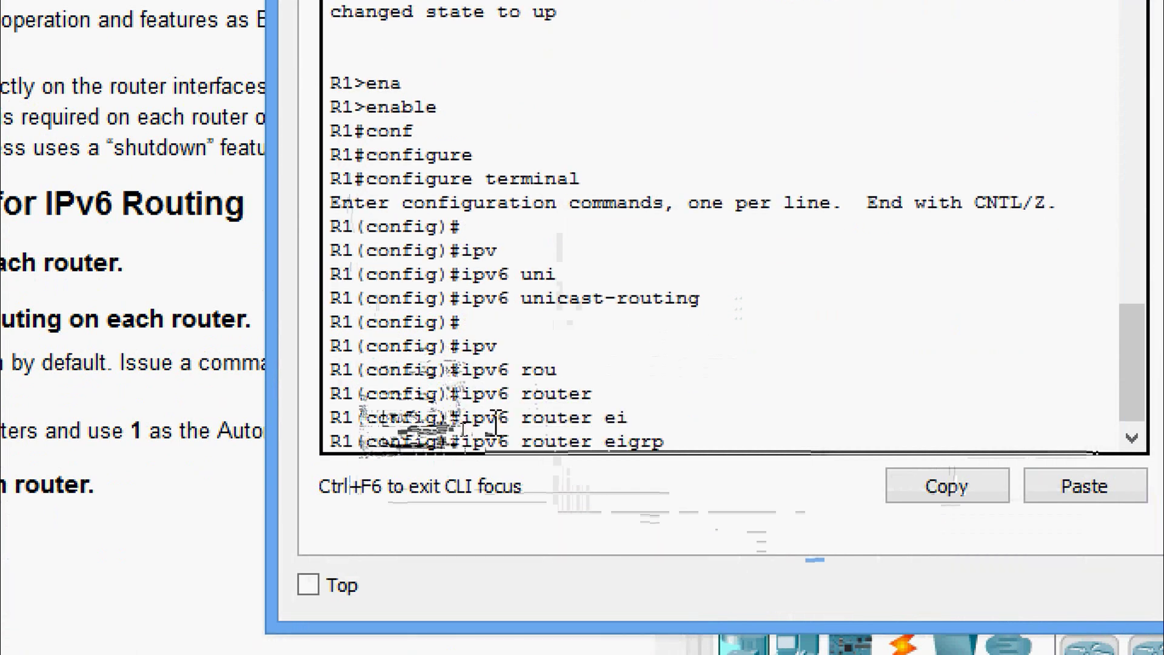
{"action": "type", "text": "1"}
{"action": "key", "text": "Return"}
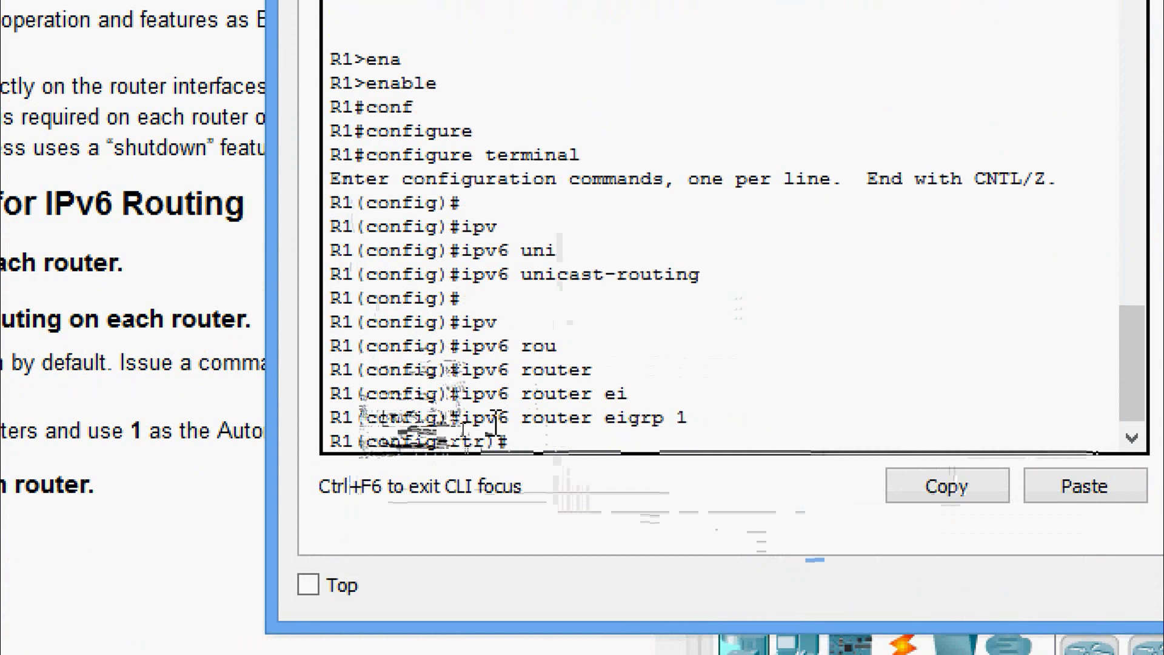
Step: Activate the EIGRP for IPv6 process on R1 with no shutdown and close the router's window
{"action": "type", "text": "no sh"}
{"action": "key", "text": "Tab"}
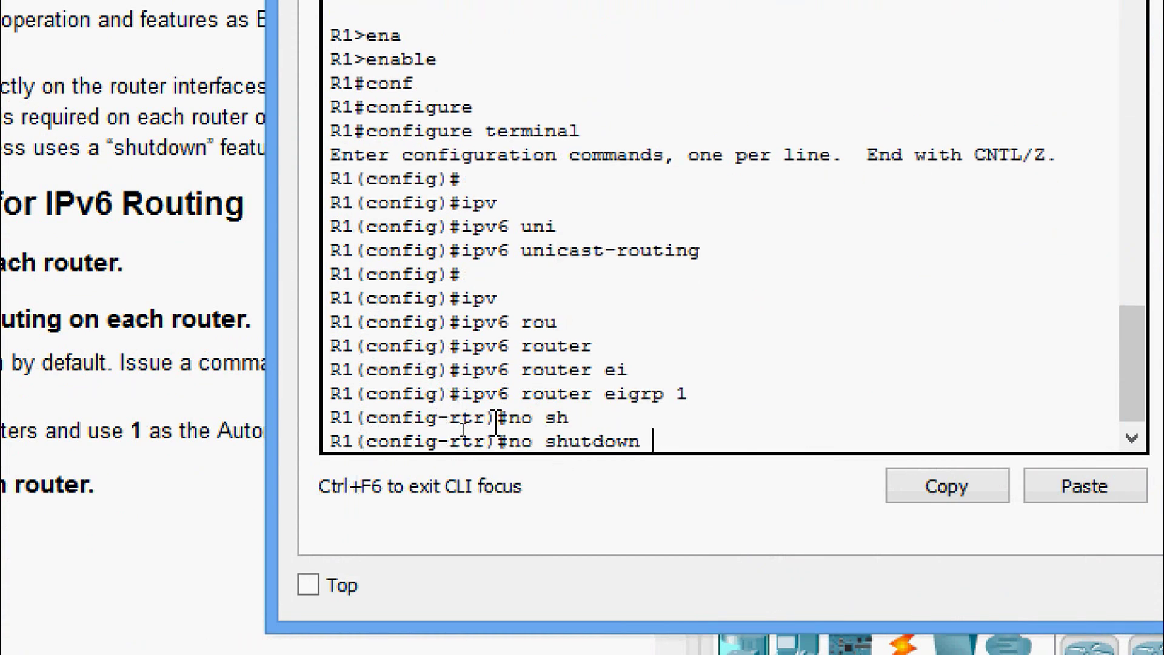
{"action": "key", "text": "Return"}
{"action": "key", "text": "Return"}
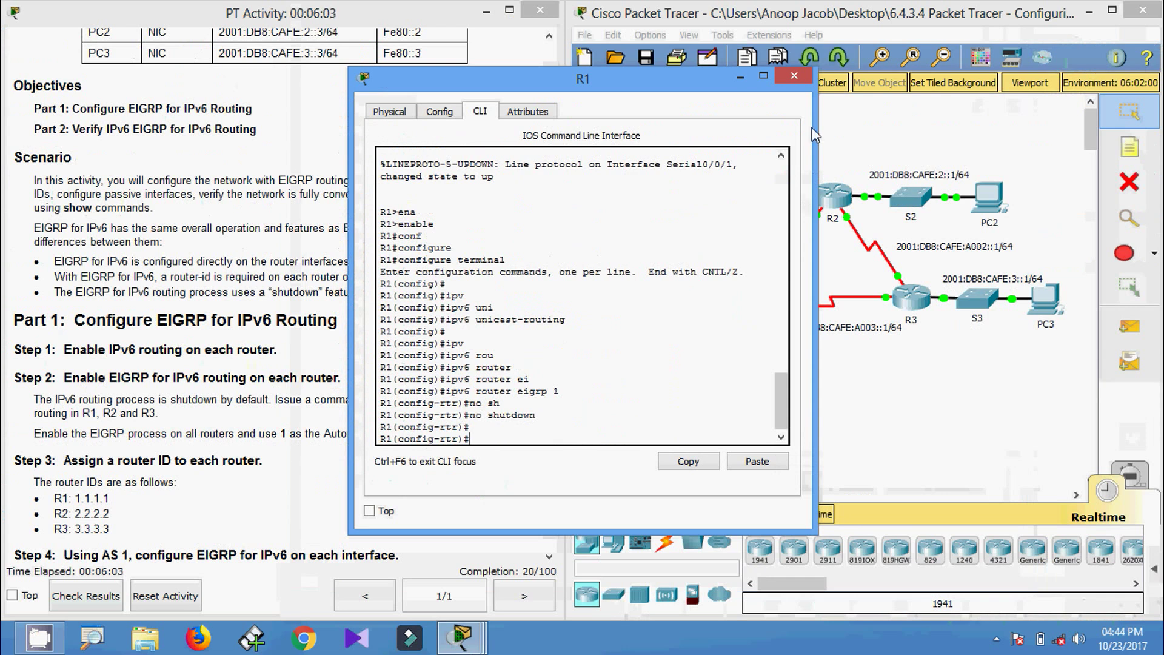
{"action": "left_click", "coordinate": [794, 75]}
Step: Reopen R2's command line and create the IPv6 EIGRP process for autonomous system 1 with ipv6 router eigrp 1
{"action": "left_click", "coordinate": [833, 192]}
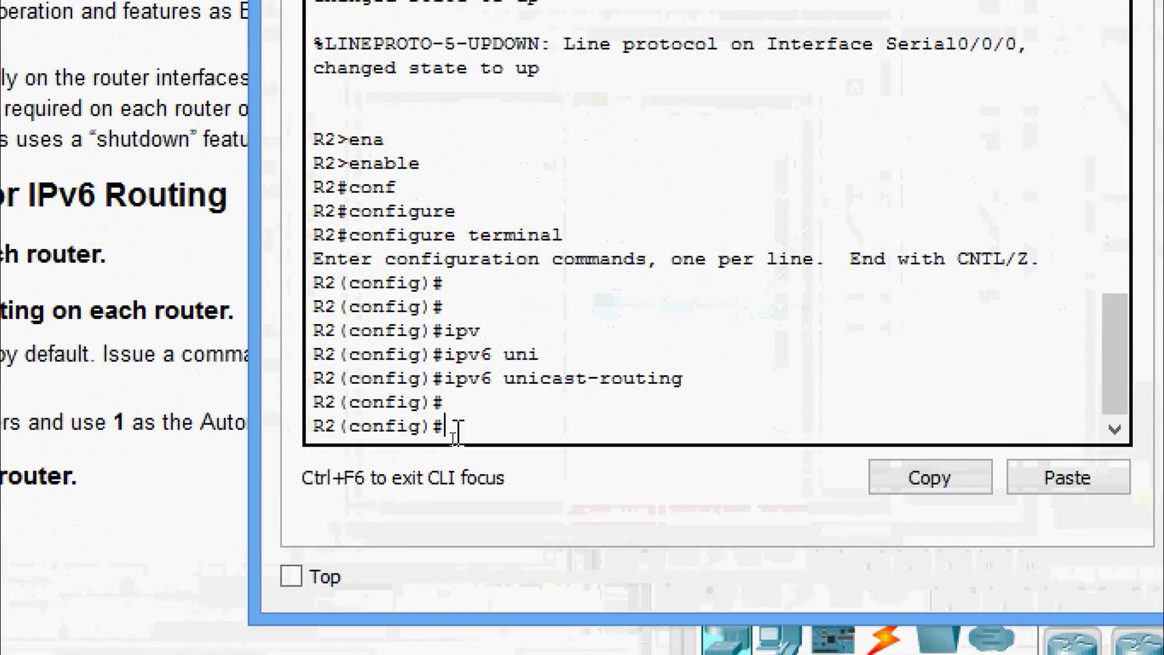
{"action": "type", "text": "ipv"}
{"action": "key", "text": "Tab"}
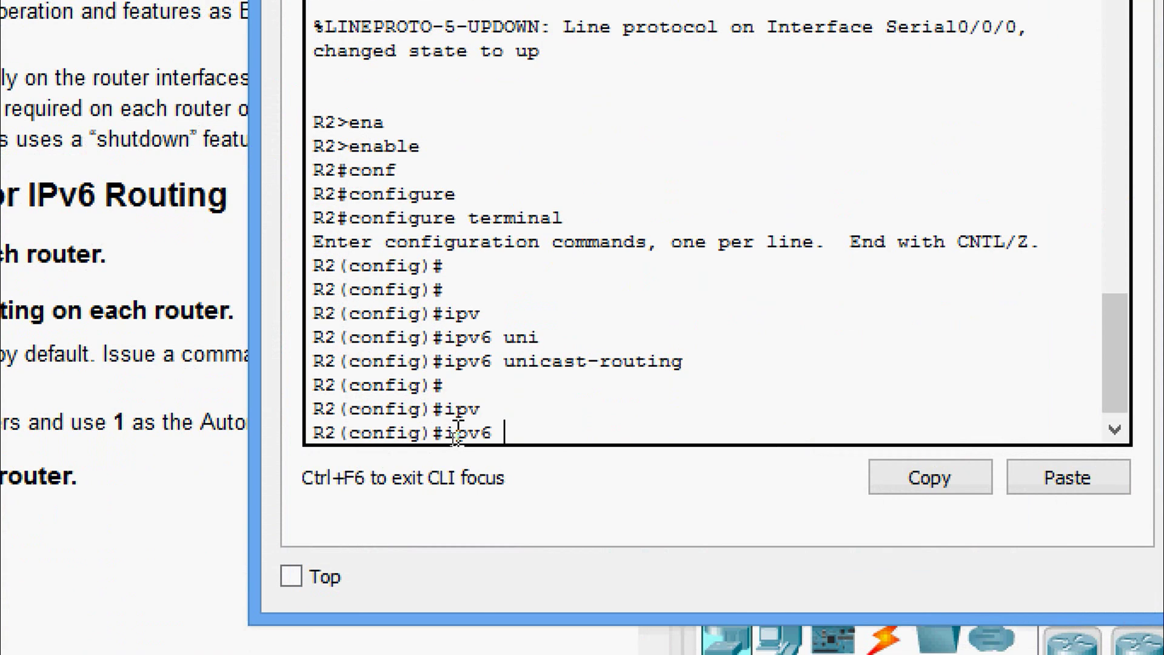
{"action": "type", "text": "router"}
{"action": "key", "text": "Tab"}
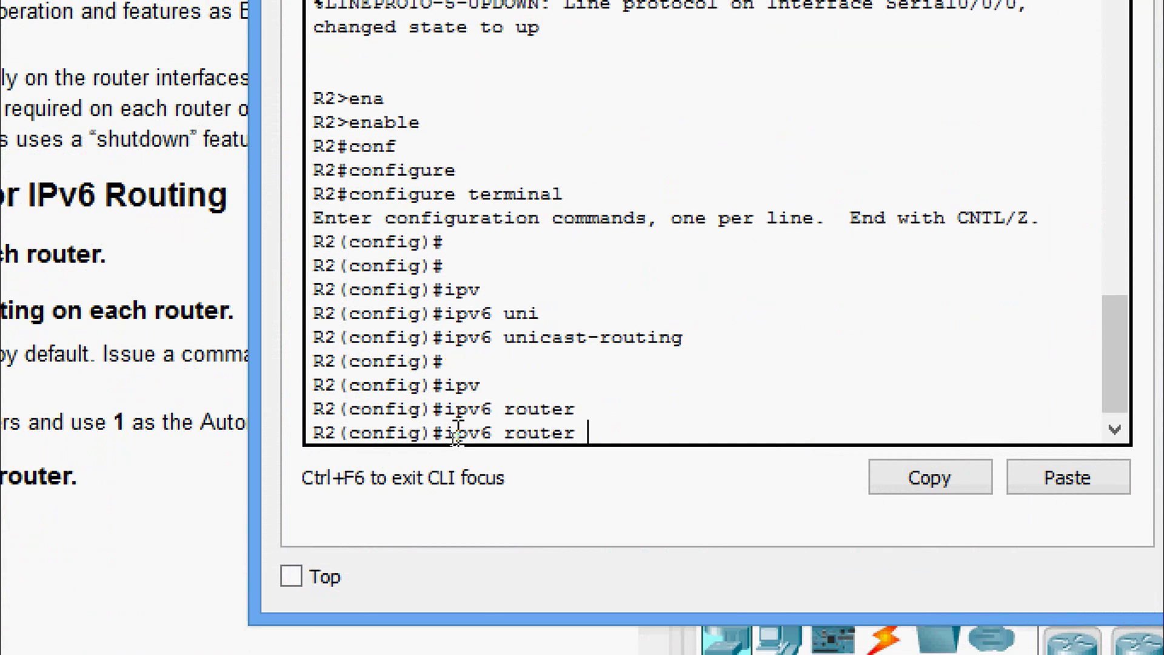
{"action": "type", "text": "ei"}
{"action": "key", "text": "Tab"}
{"action": "type", "text": "1"}
{"action": "key", "text": "Return"}
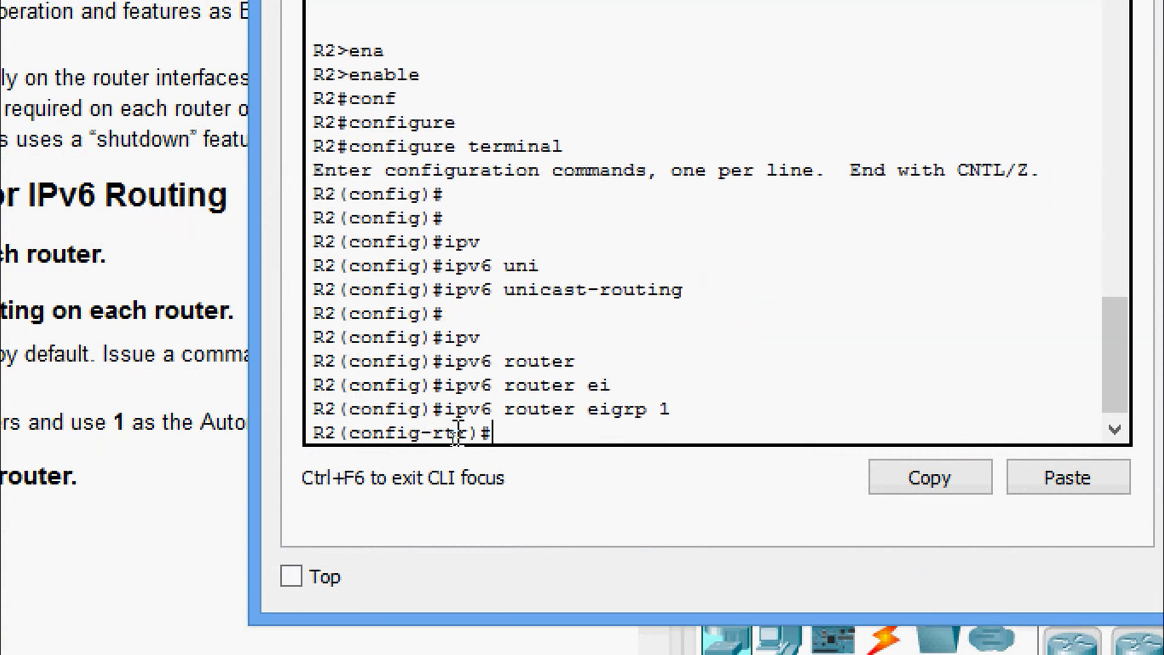
Step: Activate the EIGRP for IPv6 process on R2 with no shutdown and close the router's window
{"action": "type", "text": "no shu"}
{"action": "key", "text": "Tab"}
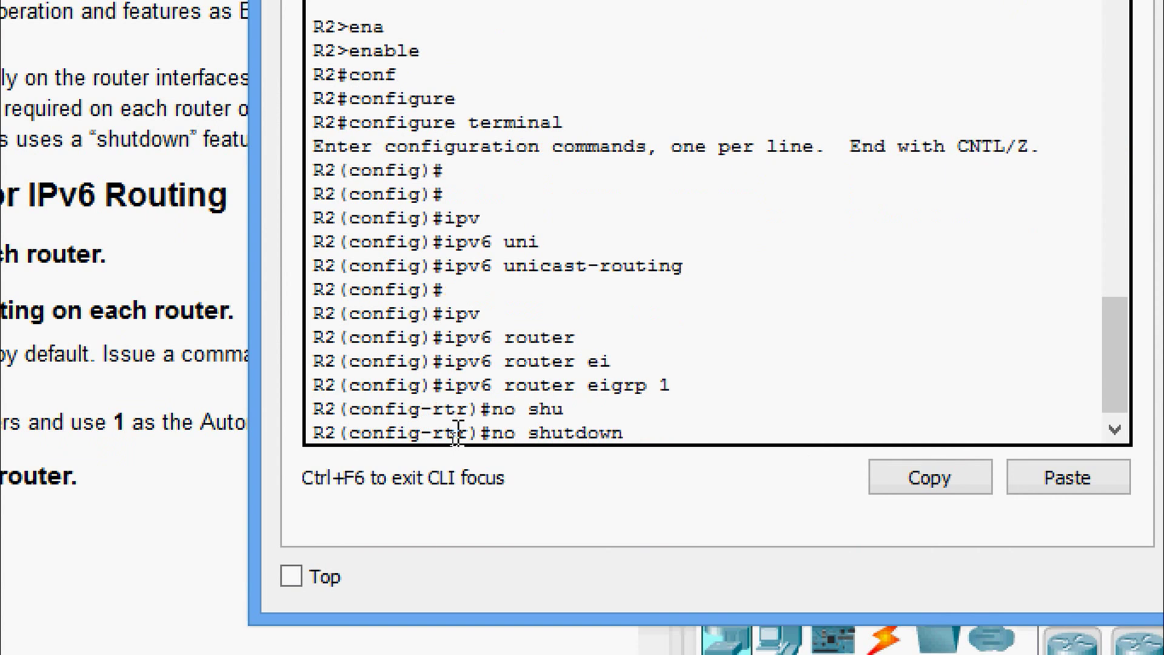
{"action": "key", "text": "Return"}
{"action": "key", "text": "Return"}
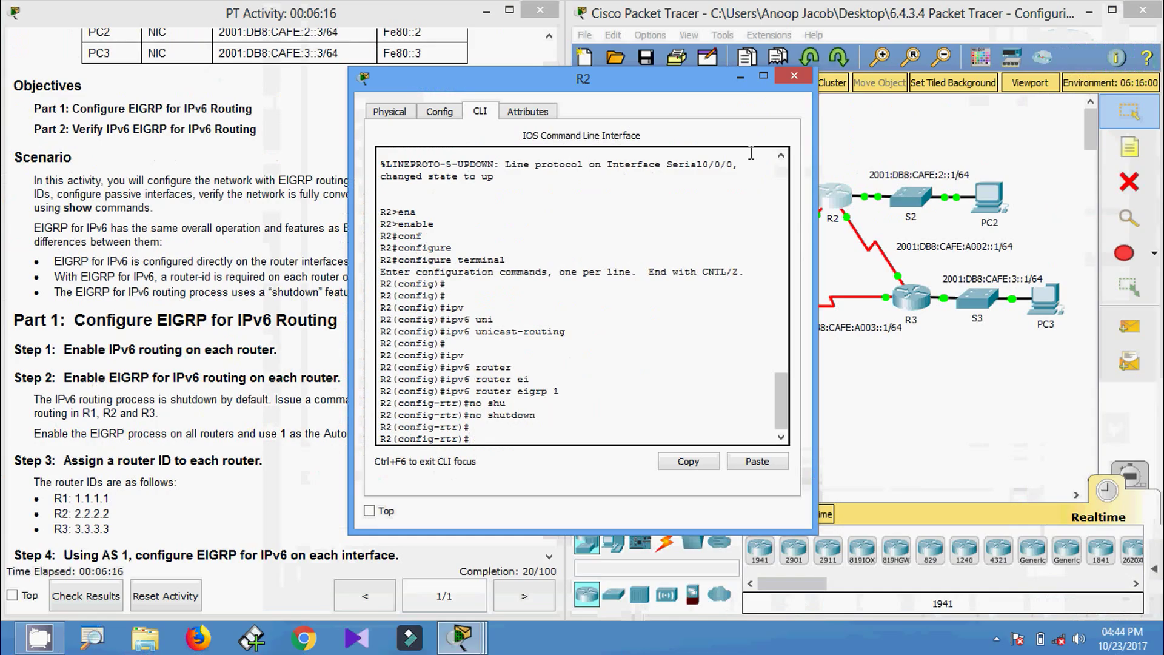
{"action": "left_click", "coordinate": [794, 75]}
Step: Reopen R3's command line and create the IPv6 EIGRP process for autonomous system 1 with ipv6 router eigrp 1
{"action": "left_click", "coordinate": [909, 297]}
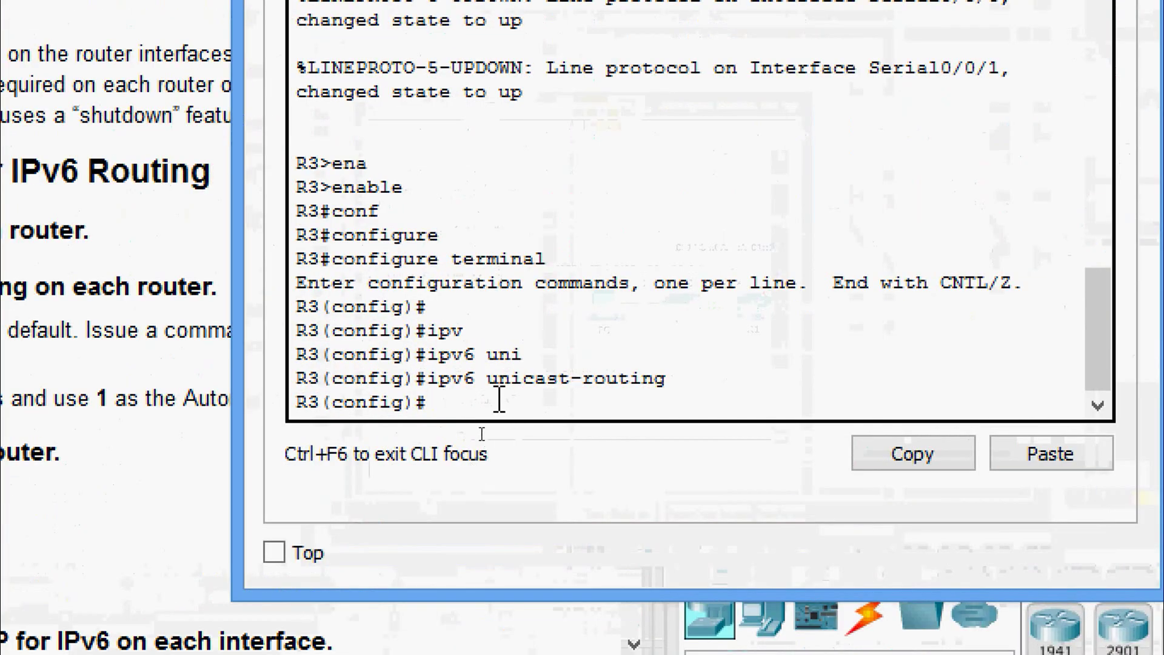
{"action": "type", "text": "ipv"}
{"action": "key", "text": "Tab"}
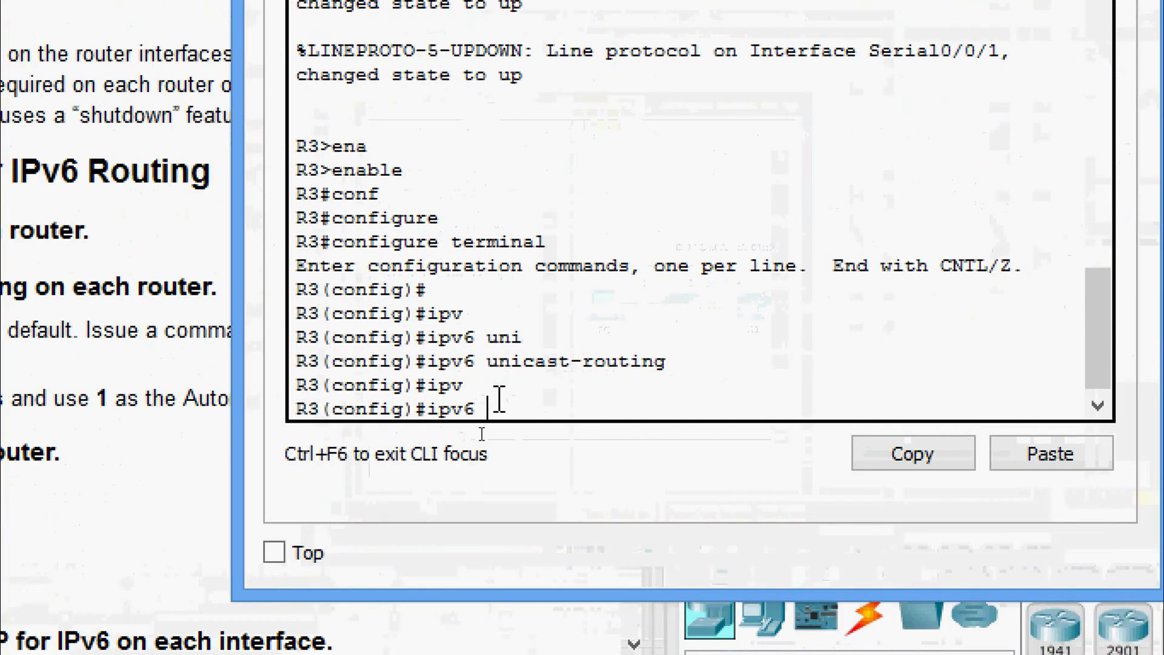
{"action": "type", "text": "router"}
{"action": "key", "text": "Tab"}
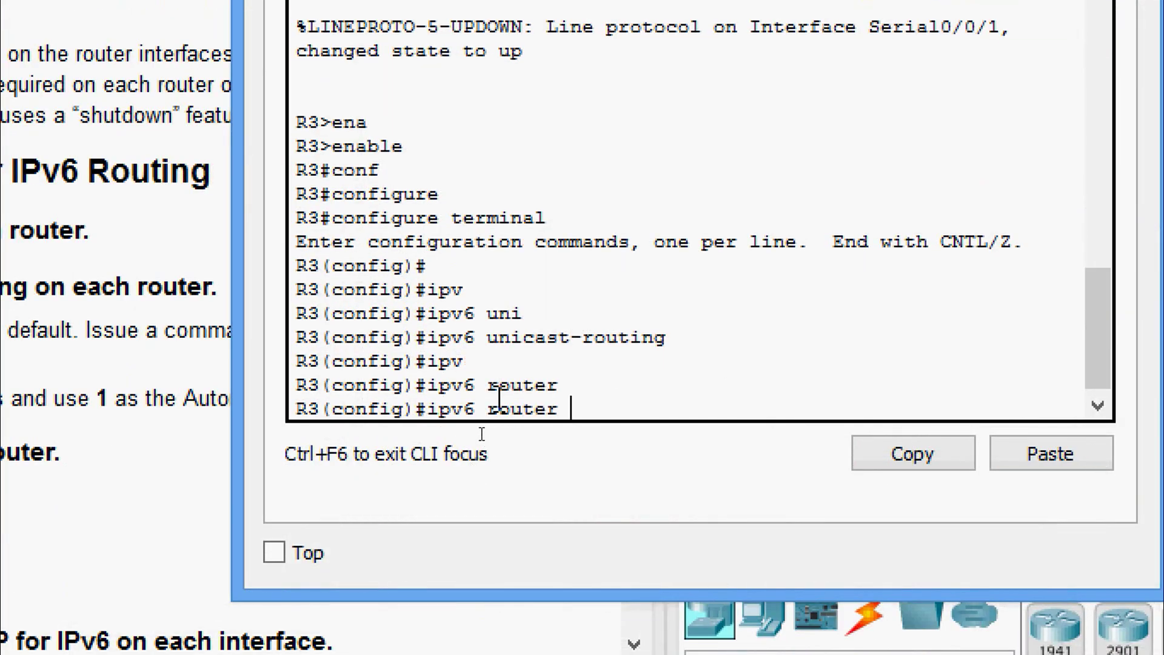
{"action": "type", "text": "ei"}
{"action": "key", "text": "Tab"}
{"action": "type", "text": "1"}
{"action": "key", "text": "Return"}
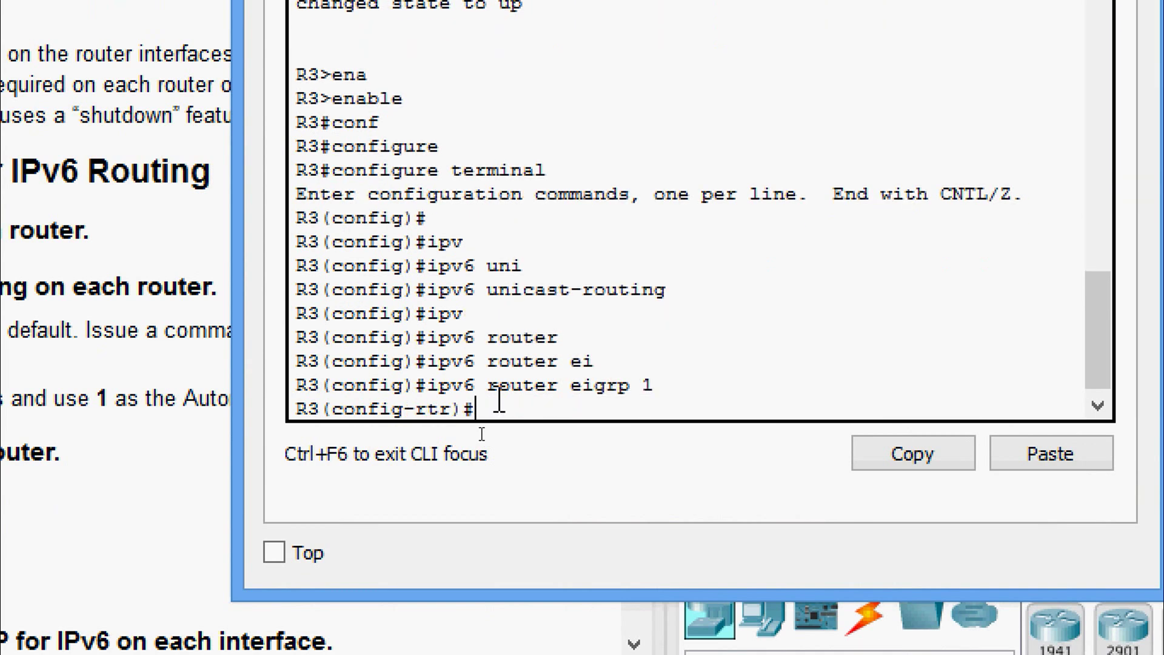
Step: Activate the EIGRP for IPv6 process on R3 with the no shutdown command
{"action": "type", "text": "no"}
{"action": "key", "text": "Tab"}
{"action": "type", "text": "sh"}
{"action": "key", "text": "Tab"}
{"action": "key", "text": "Return"}
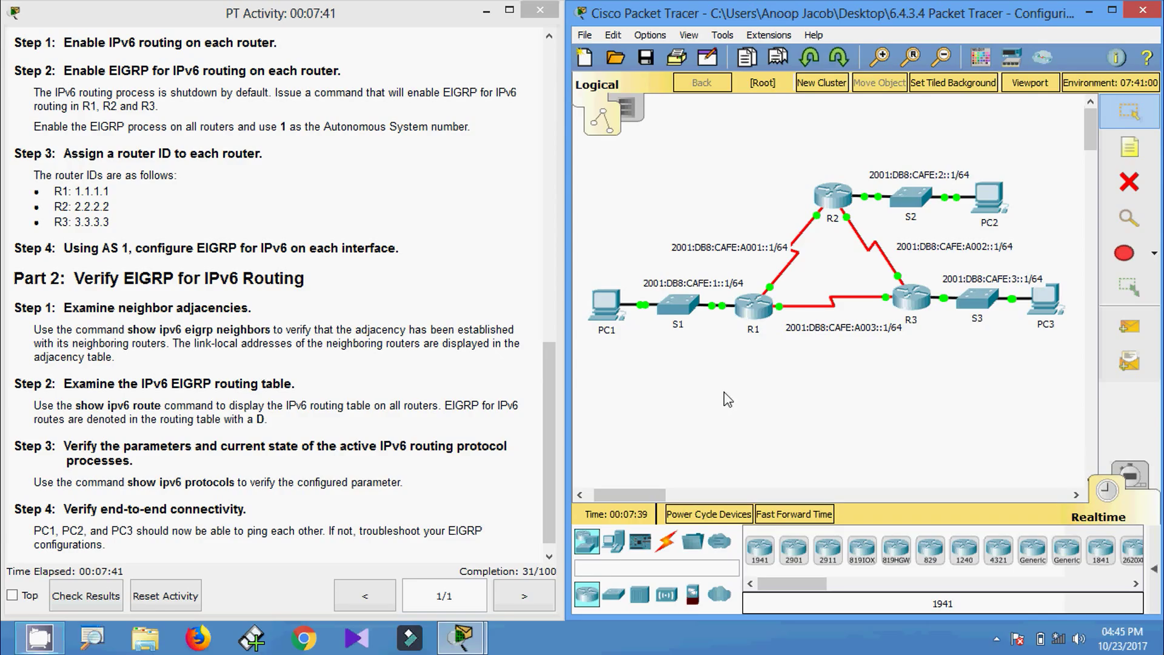
Step: Reopen R1's command line, assign its IPv6 EIGRP process the ID 1.1.1.1 with eigrp router-id, and close the router's window
{"action": "left_click", "coordinate": [749, 320]}
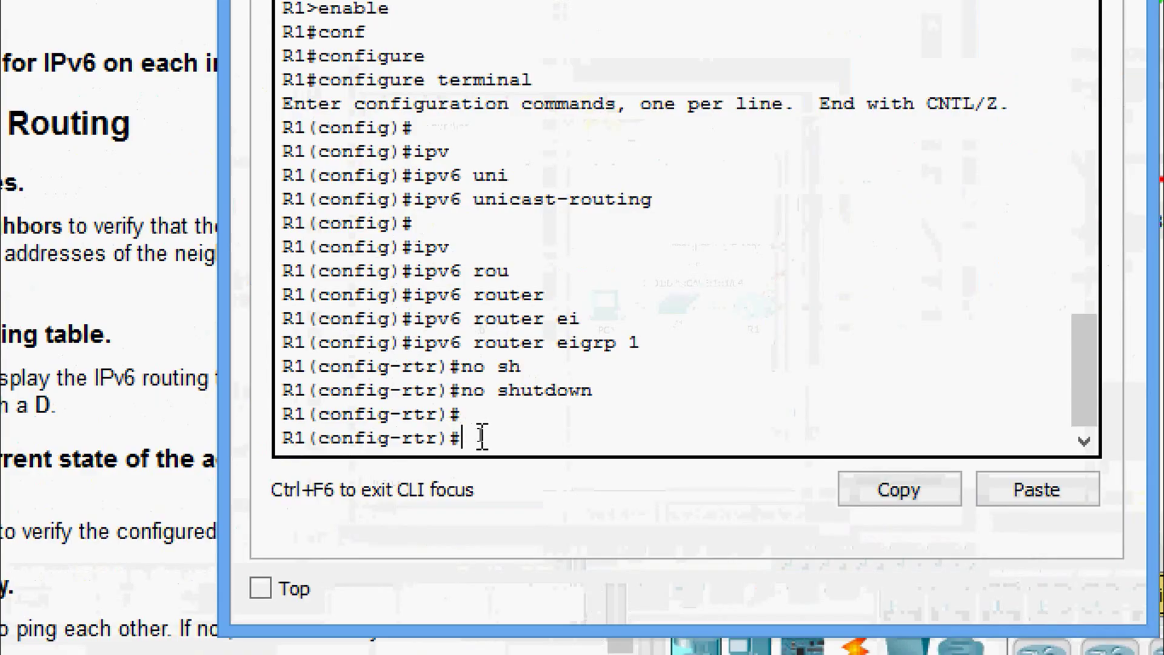
{"action": "type", "text": "eig"}
{"action": "key", "text": "Tab"}
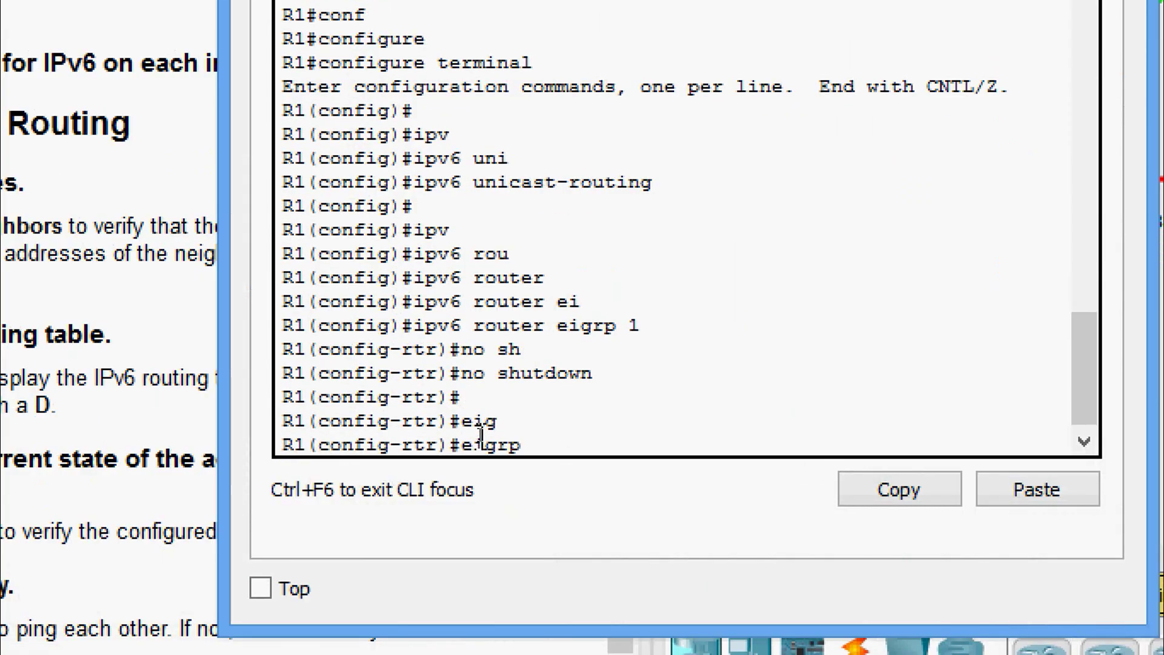
{"action": "type", "text": "rout"}
{"action": "key", "text": "Tab"}
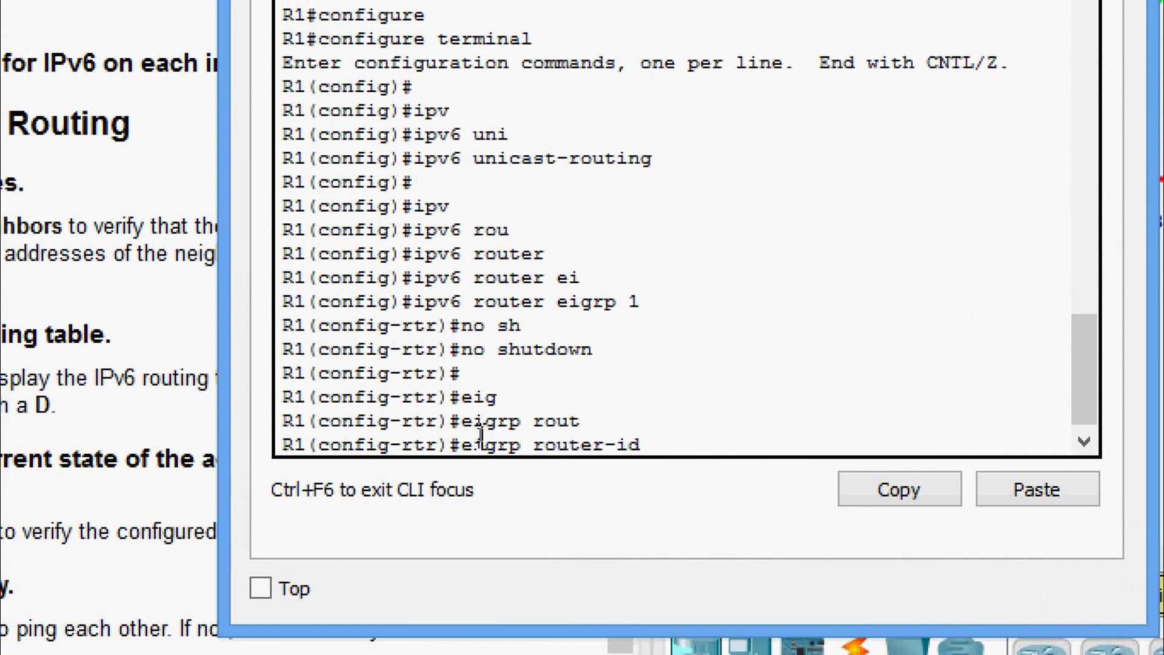
{"action": "type", "text": "1.1.1.1"}
{"action": "key", "text": "Return"}
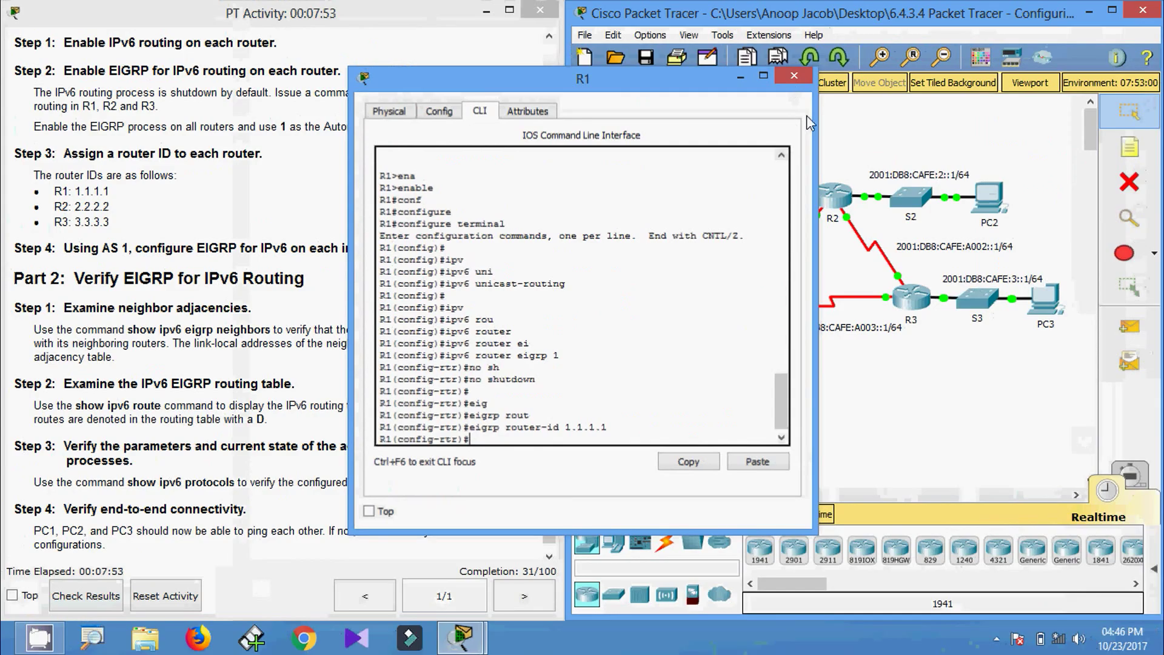
{"action": "left_click", "coordinate": [794, 75]}
Step: Reopen R2's command line, assign its IPv6 EIGRP process the ID 2.2.2.2 with eigrp router-id, and close the router's window
{"action": "left_click", "coordinate": [754, 306]}
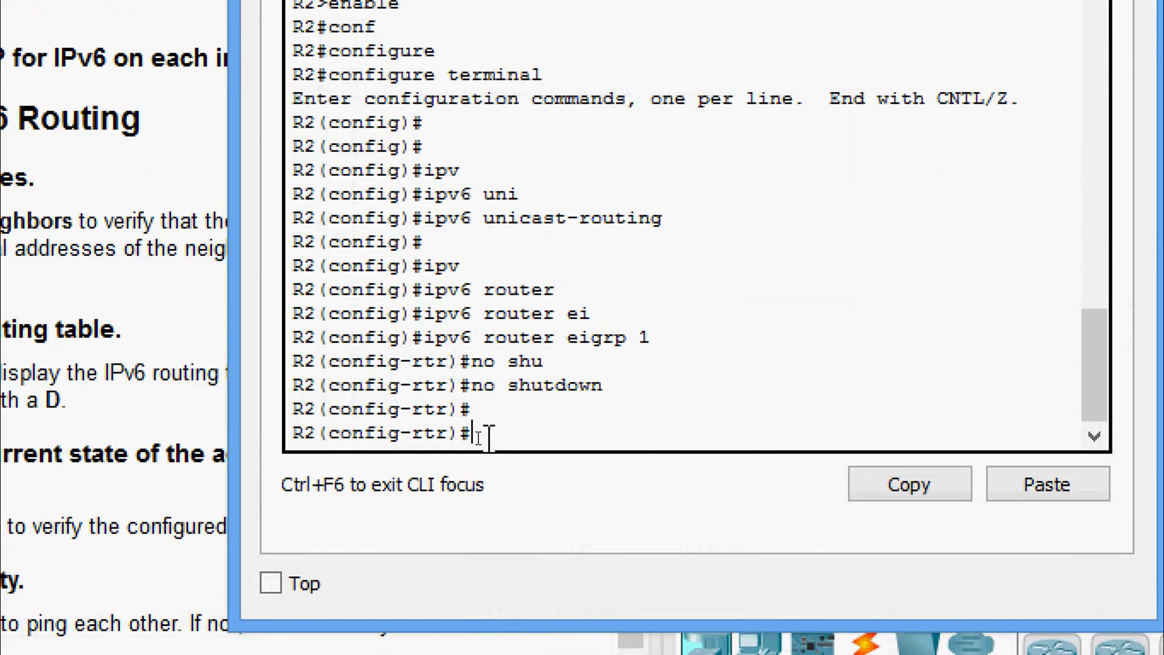
{"action": "type", "text": "ei"}
{"action": "key", "text": "Tab"}
{"action": "type", "text": "rou"}
{"action": "key", "text": "Tab"}
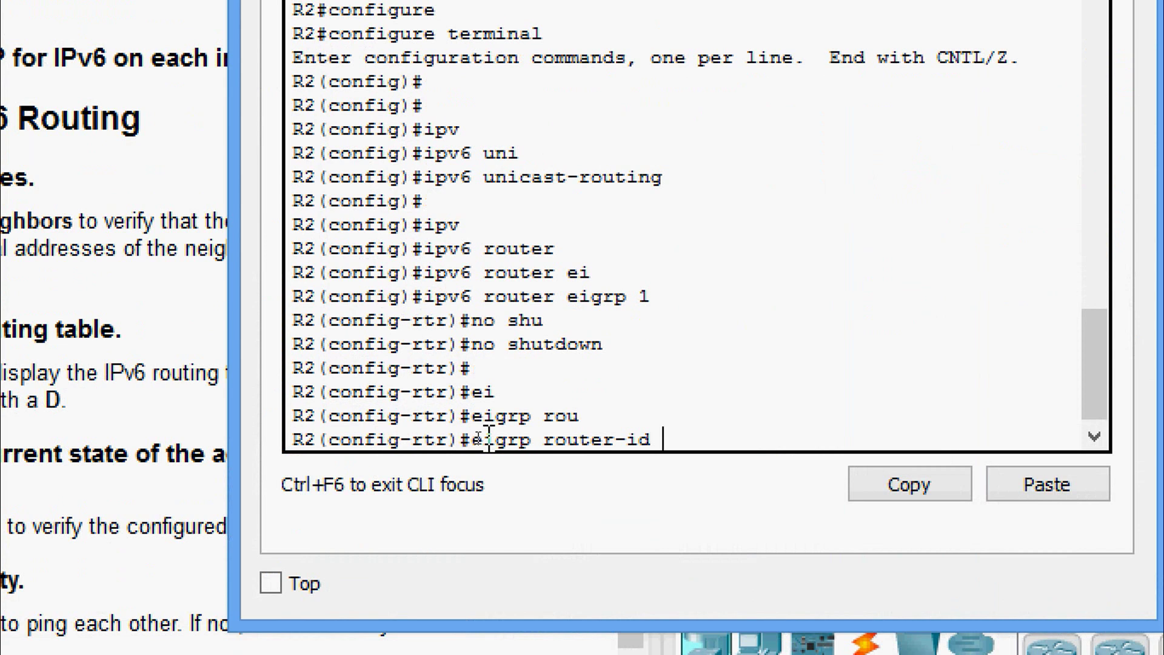
{"action": "type", "text": "2.2.2.2"}
{"action": "key", "text": "Return"}
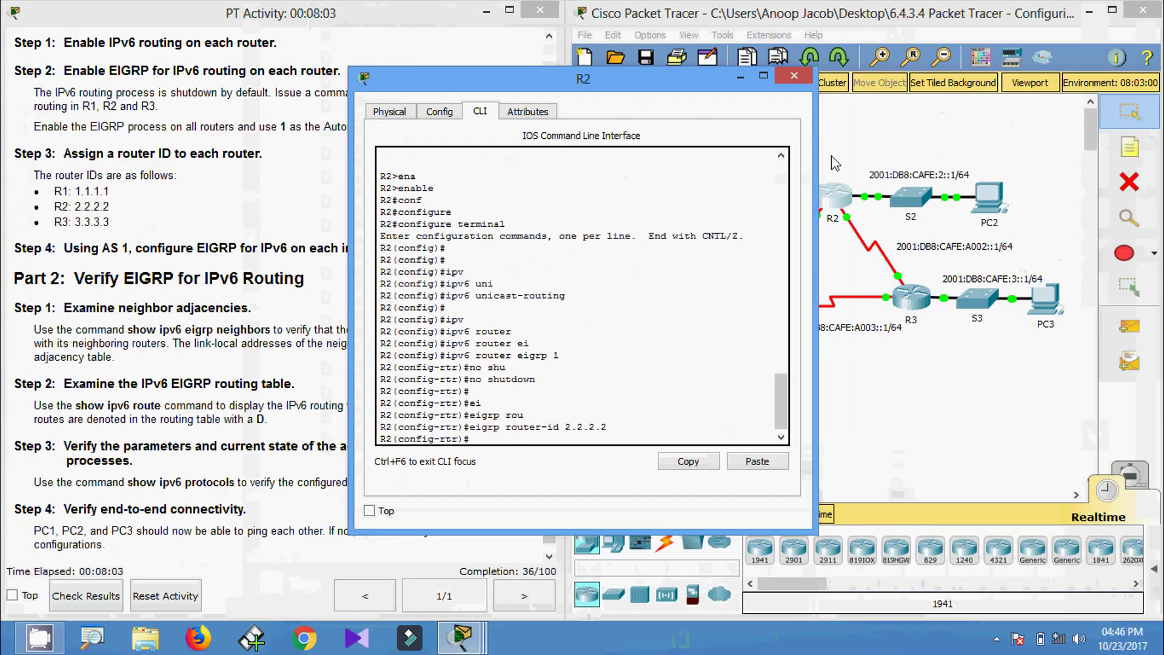
{"action": "left_click", "coordinate": [802, 97]}
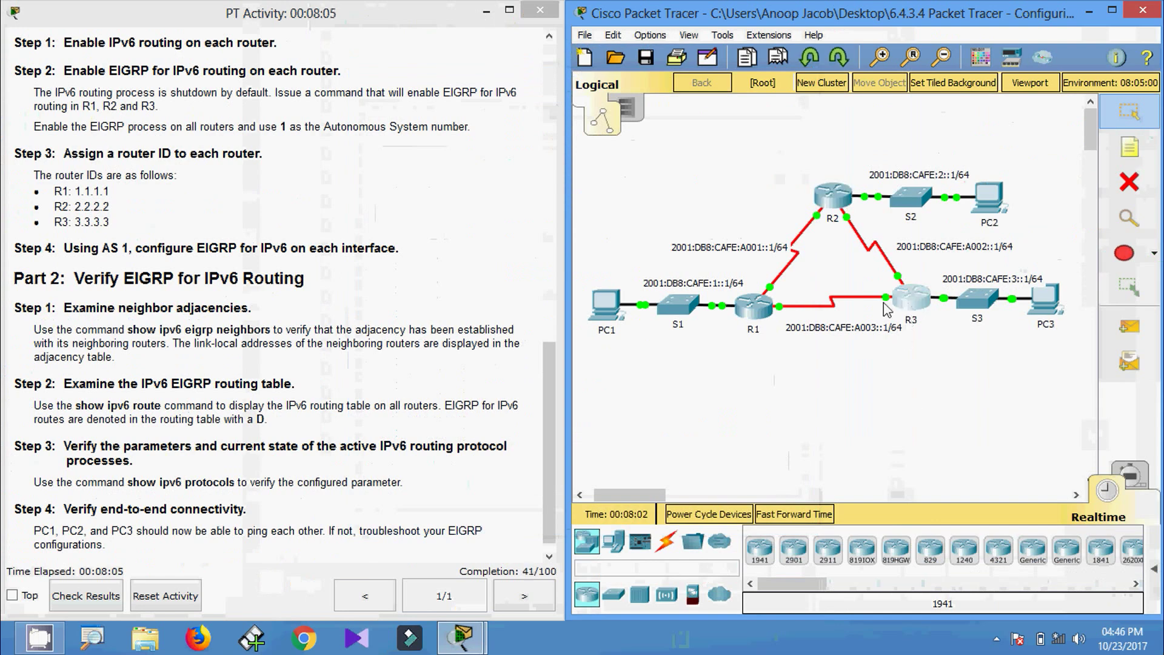
Step: Reopen R3's command line and assign its IPv6 EIGRP process the ID 3.3.3.3 with eigrp router-id
{"action": "left_click", "coordinate": [910, 297]}
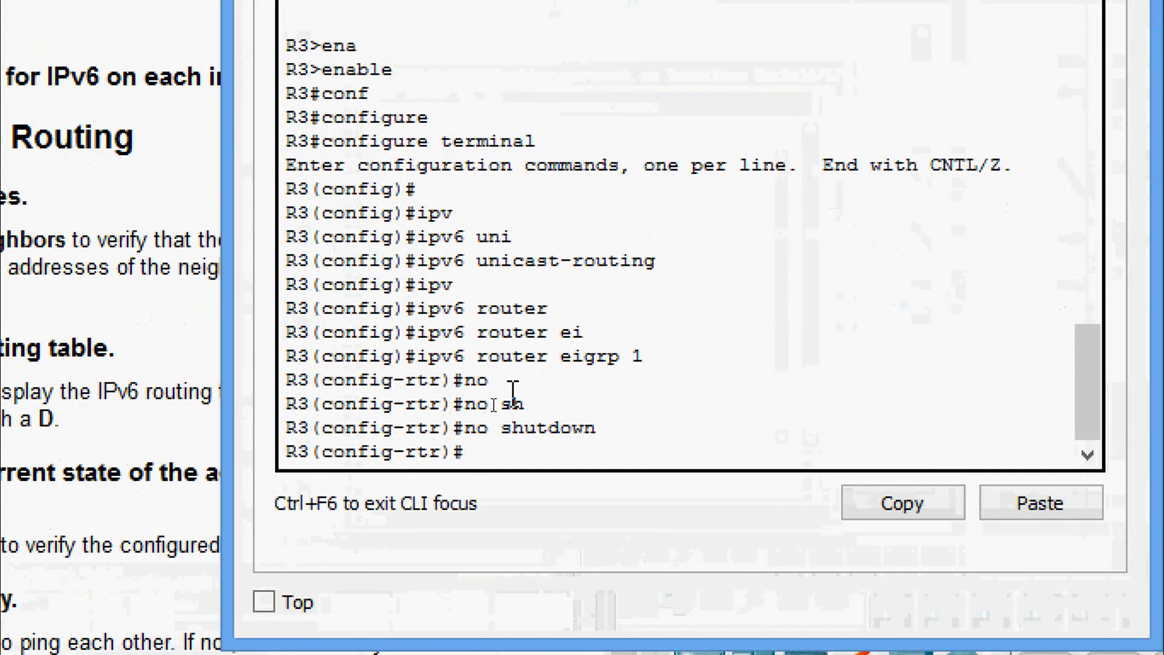
{"action": "type", "text": "ei"}
{"action": "key", "text": "Tab"}
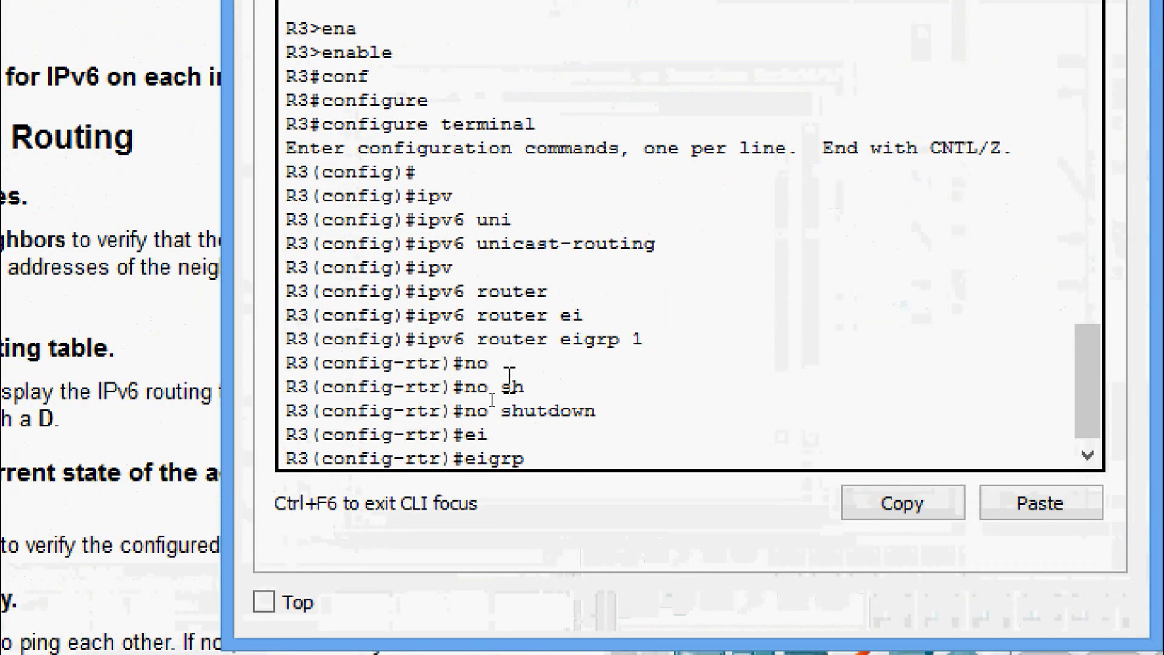
{"action": "type", "text": "rou"}
{"action": "key", "text": "Tab"}
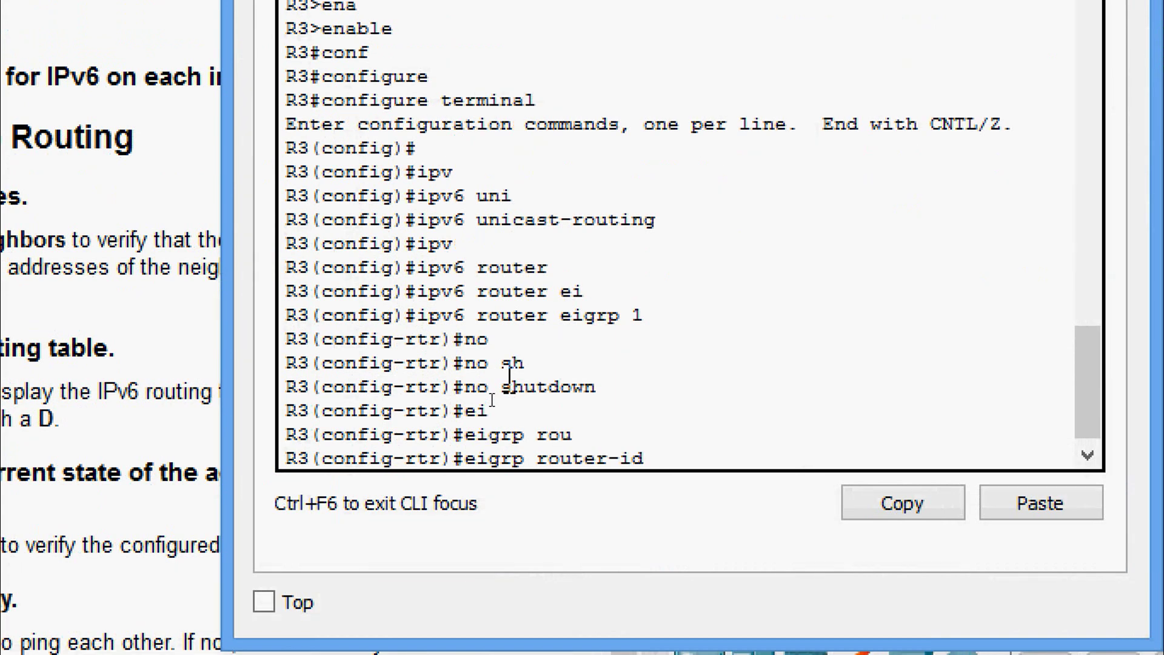
{"action": "type", "text": "3.3.3.3"}
{"action": "key", "text": "Return"}
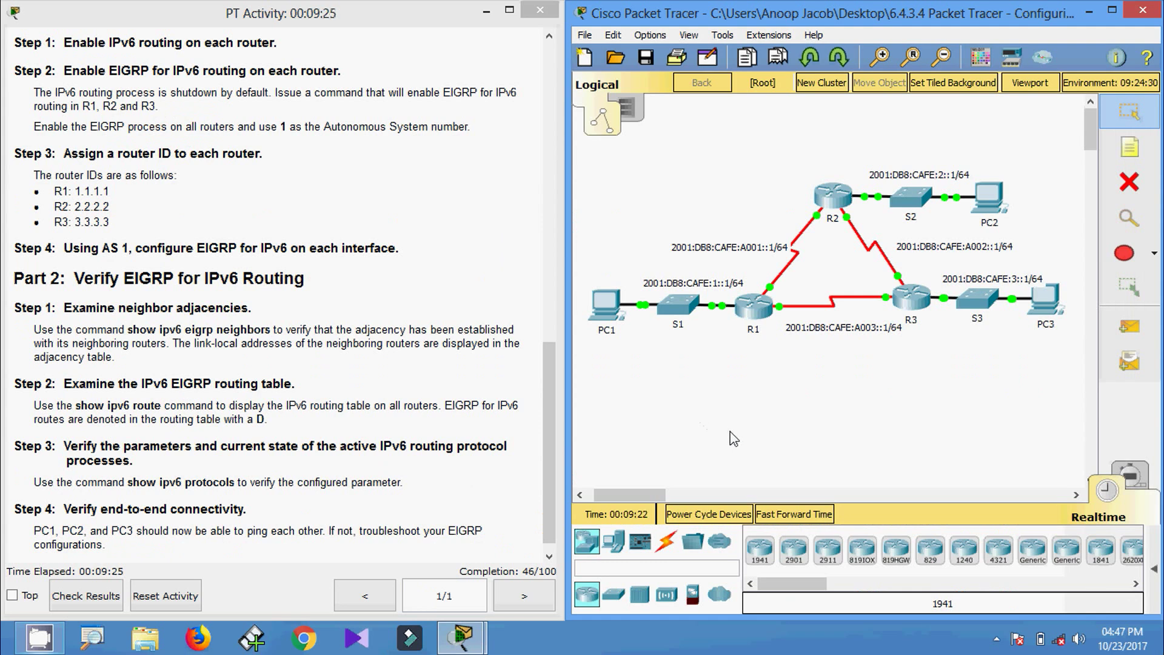
Step: Reopen R1's command line, exit EIGRP router configuration and enter configuration of interface gigabitEthernet 0/0
{"action": "left_click", "coordinate": [761, 315]}
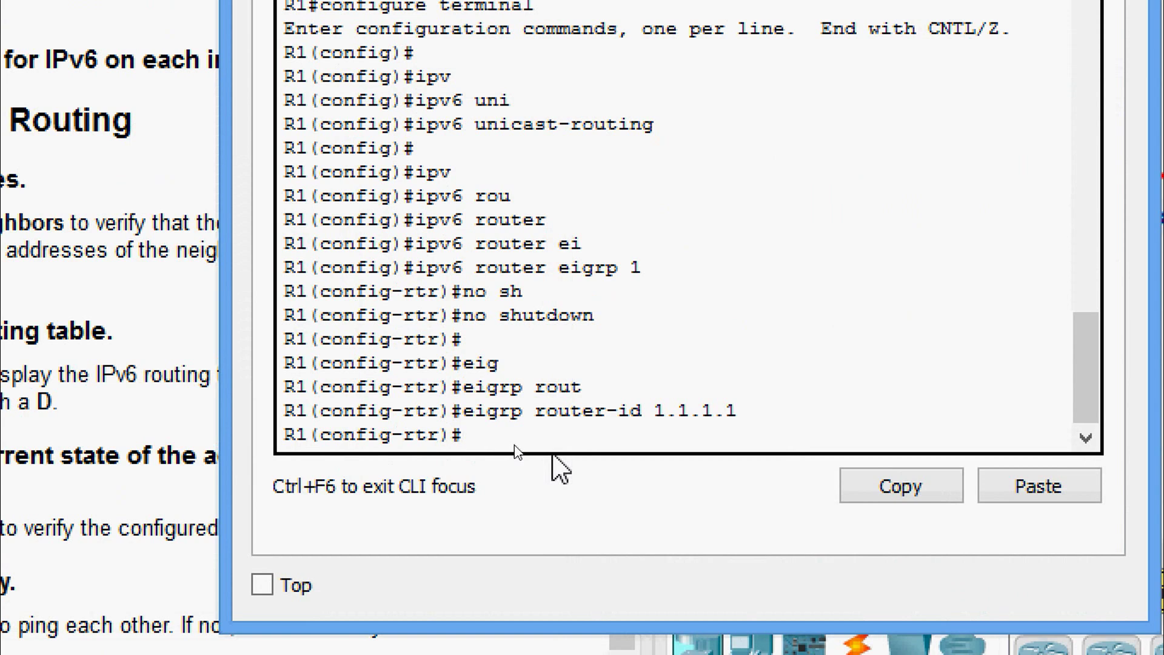
{"action": "type", "text": "it"}
{"action": "key", "text": "Return"}
{"action": "type", "text": "inter"}
{"action": "key", "text": "Tab"}
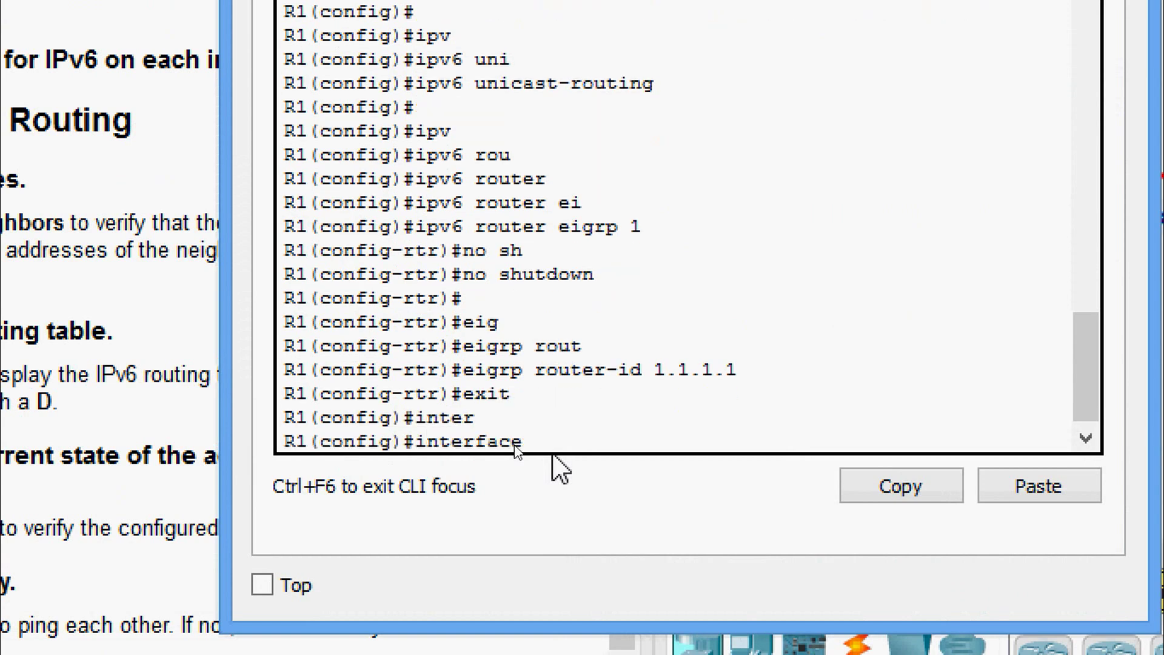
{"action": "type", "text": "gi"}
{"action": "key", "text": "Tab"}
{"action": "type", "text": "0/0"}
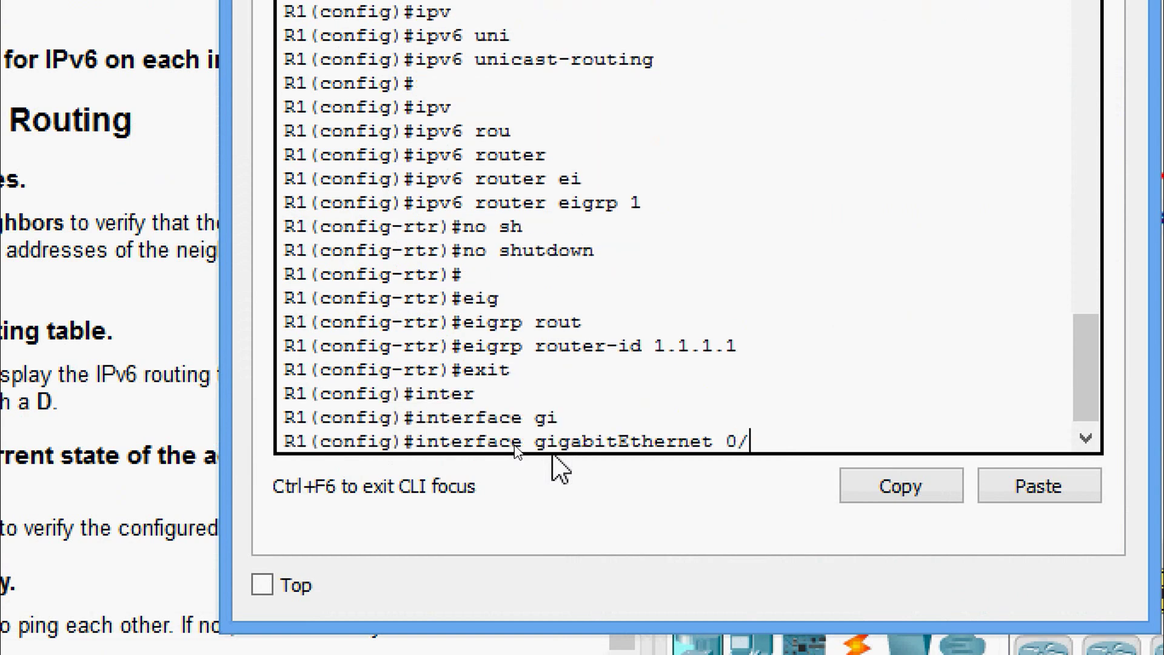
{"action": "key", "text": "Return"}
Step: Enable EIGRP for IPv6 on R1's gigabitEthernet 0/0 with ipv6 eigrp 1 and exit the interface configuration
{"action": "type", "text": "ipv"}
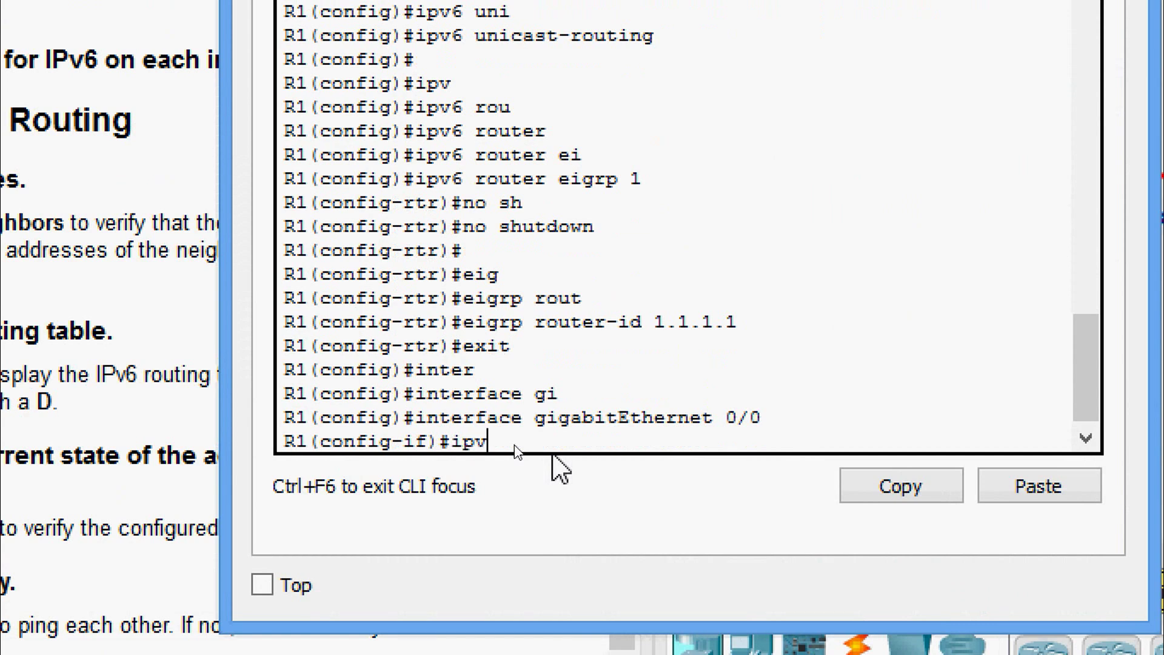
{"action": "key", "text": "Tab"}
{"action": "type", "text": "ei"}
{"action": "key", "text": "Tab"}
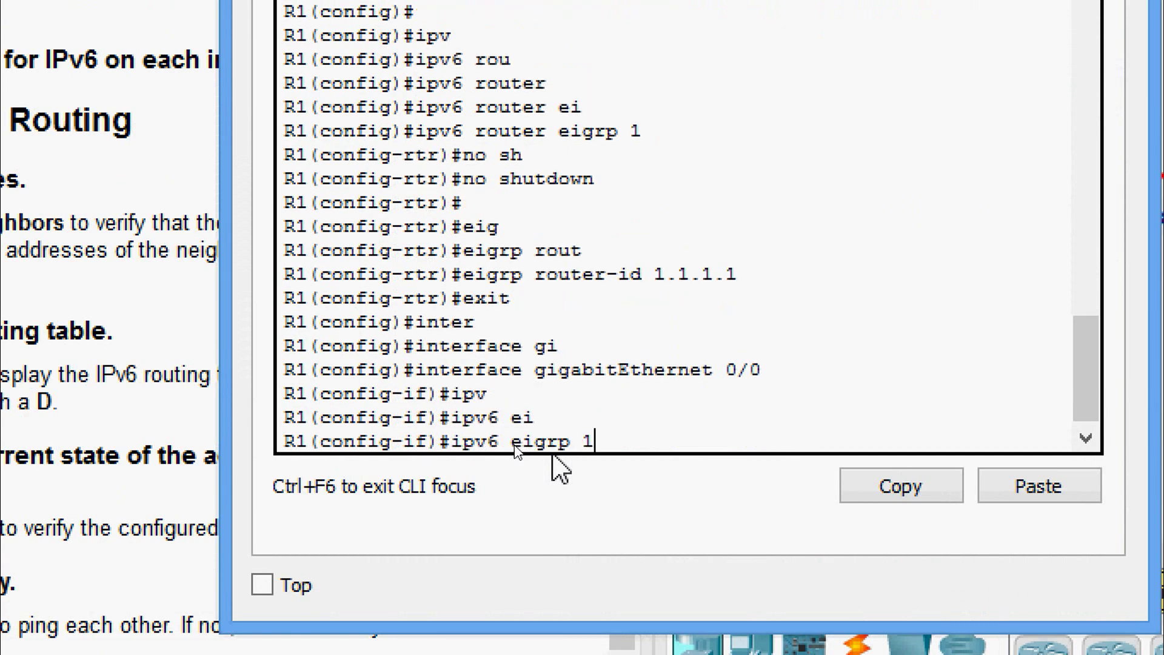
{"action": "key", "text": "Return"}
{"action": "type", "text": "e"}
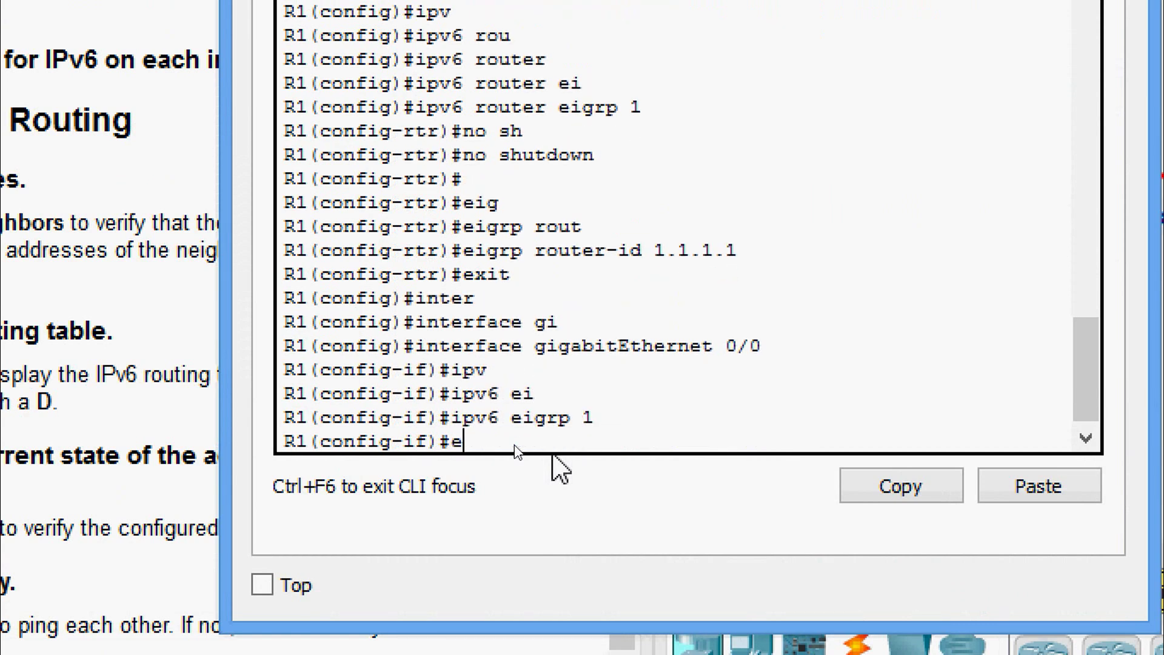
{"action": "type", "text": "xit"}
{"action": "key", "text": "Return"}
Step: Enter configuration of interface serial 0/0/0 on R1
{"action": "type", "text": "inter"}
{"action": "key", "text": "Tab"}
{"action": "type", "text": "se"}
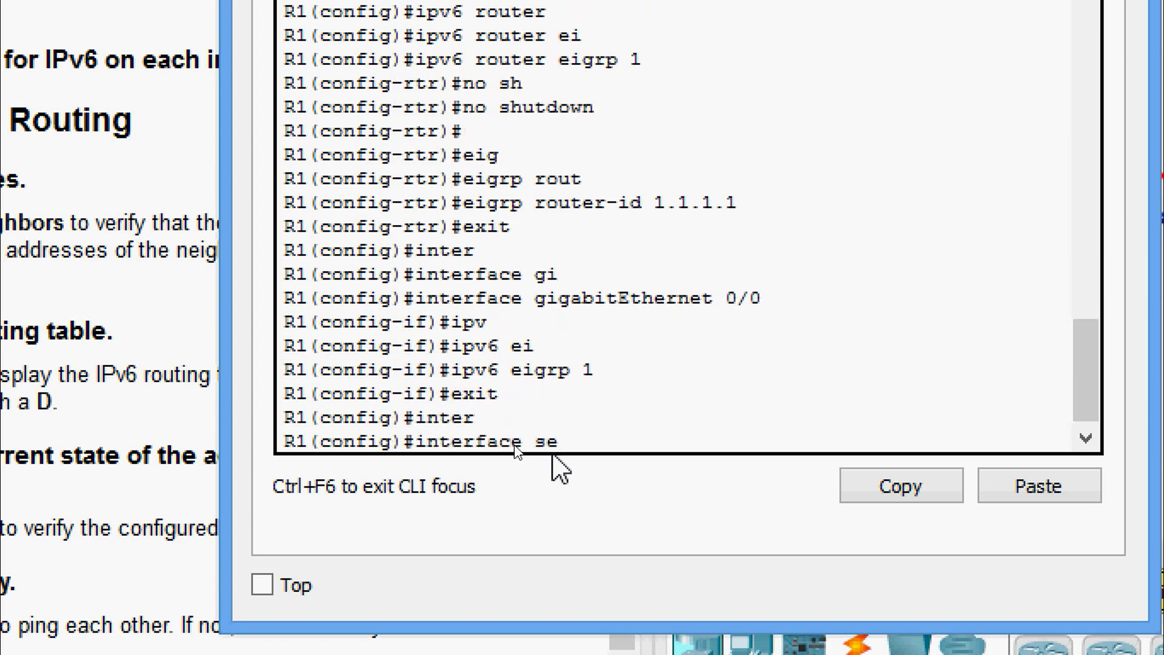
{"action": "key", "text": "Tab"}
{"action": "type", "text": "0/0/"}
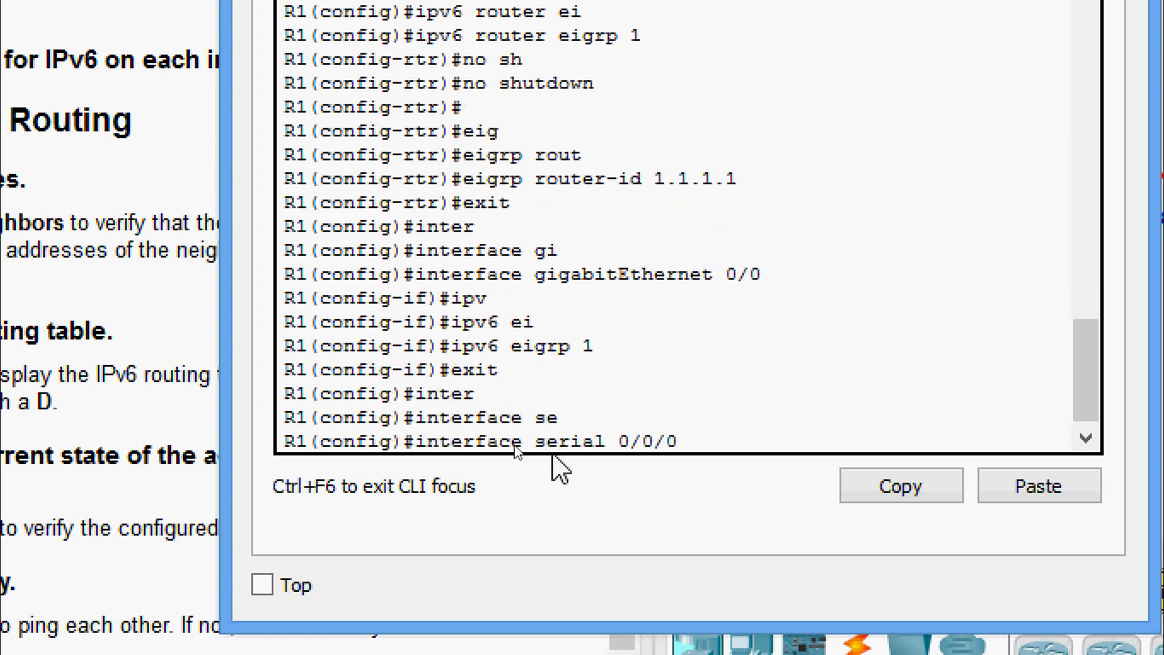
{"action": "type", "text": "0"}
{"action": "key", "text": "Return"}
Step: Enable EIGRP for IPv6 on R1's serial 0/0/0 with ipv6 eigrp 1 and exit the interface configuration
{"action": "type", "text": "ip"}
{"action": "key", "text": "Tab"}
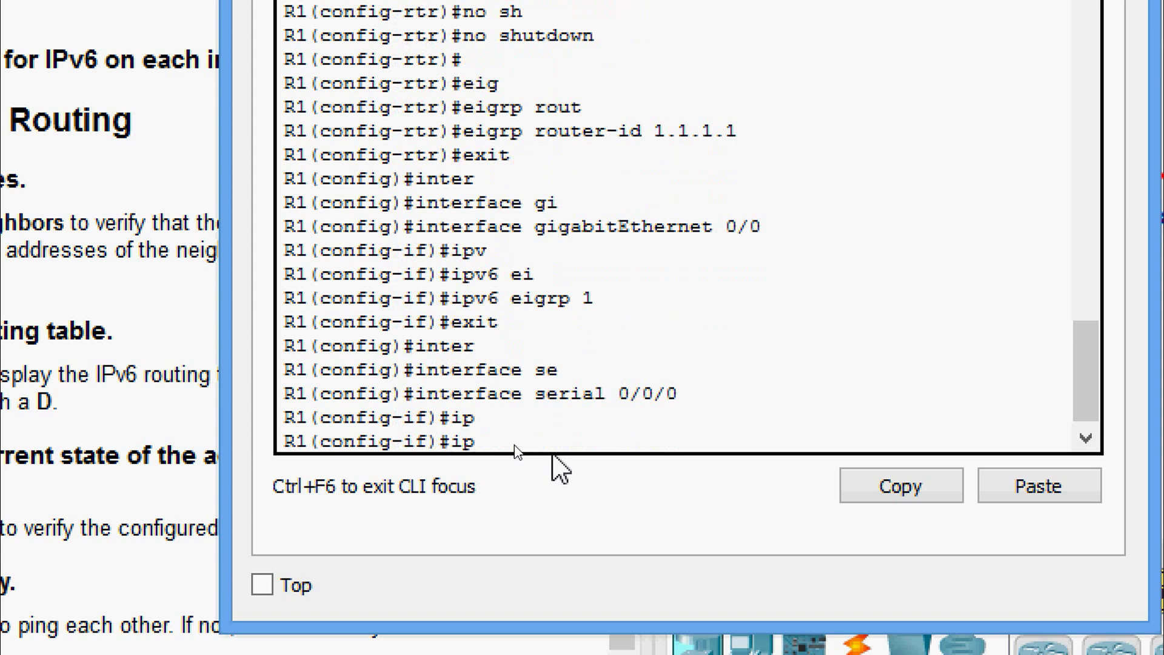
{"action": "type", "text": "pv"}
{"action": "key", "text": "Tab"}
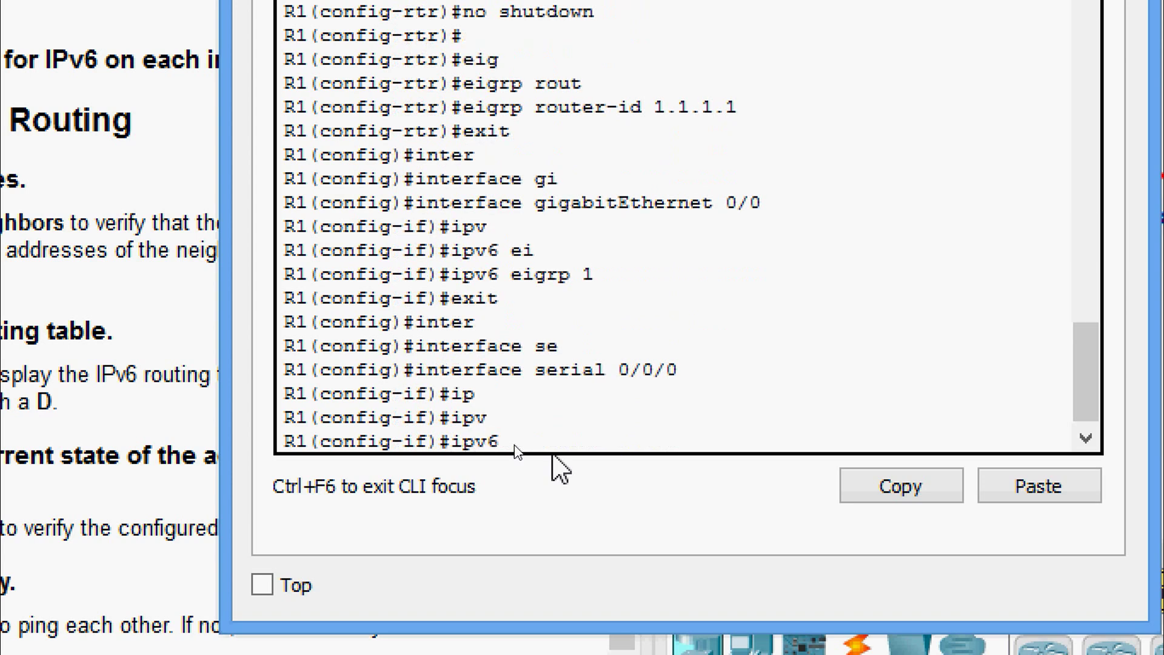
{"action": "type", "text": "ei"}
{"action": "key", "text": "Tab"}
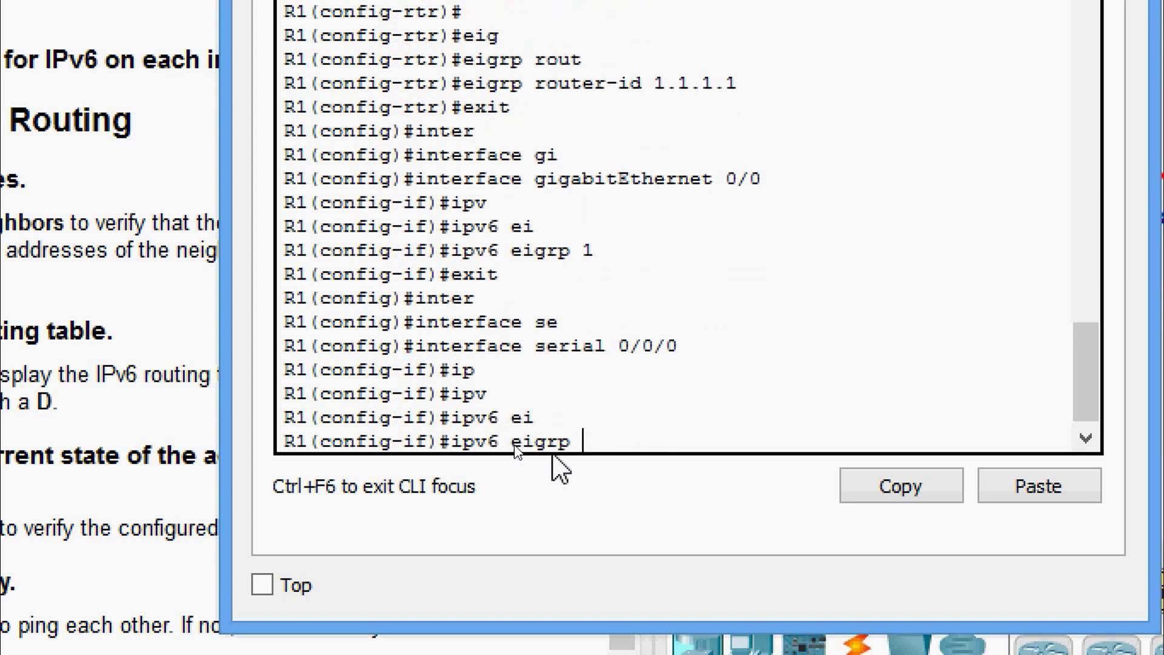
{"action": "type", "text": "1"}
{"action": "key", "text": "Return"}
{"action": "type", "text": "exit"}
{"action": "key", "text": "Return"}
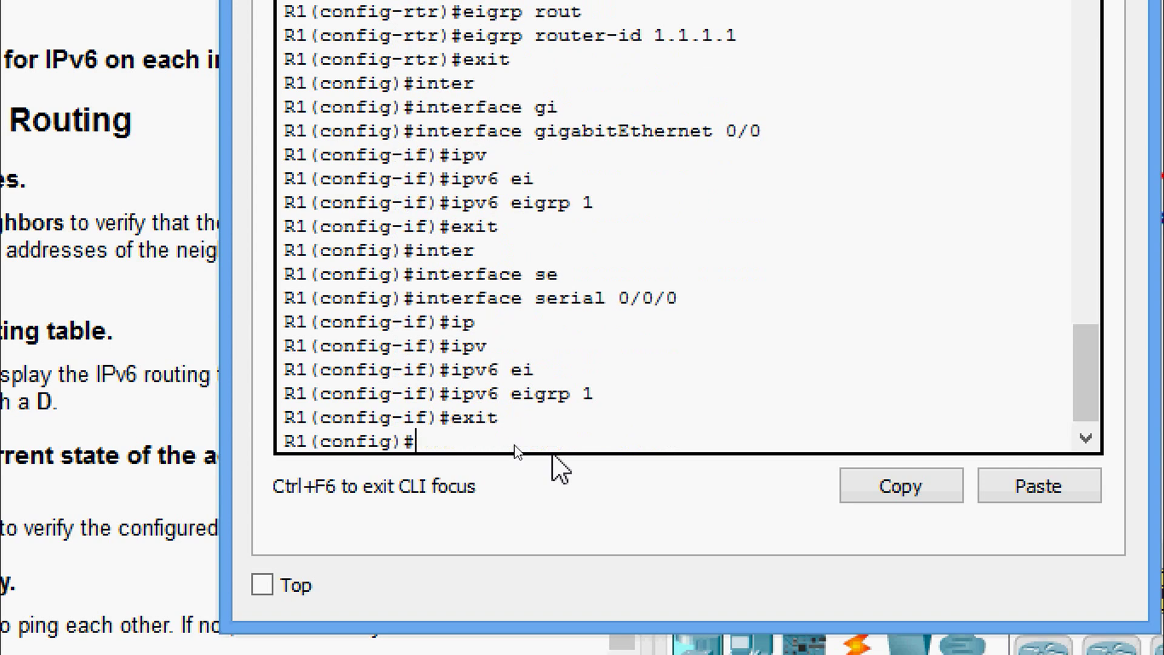
Step: Enter configuration of interface serial 0/0/1 on R1
{"action": "type", "text": "inter"}
{"action": "key", "text": "Tab"}
{"action": "type", "text": "ser"}
{"action": "key", "text": "Tab"}
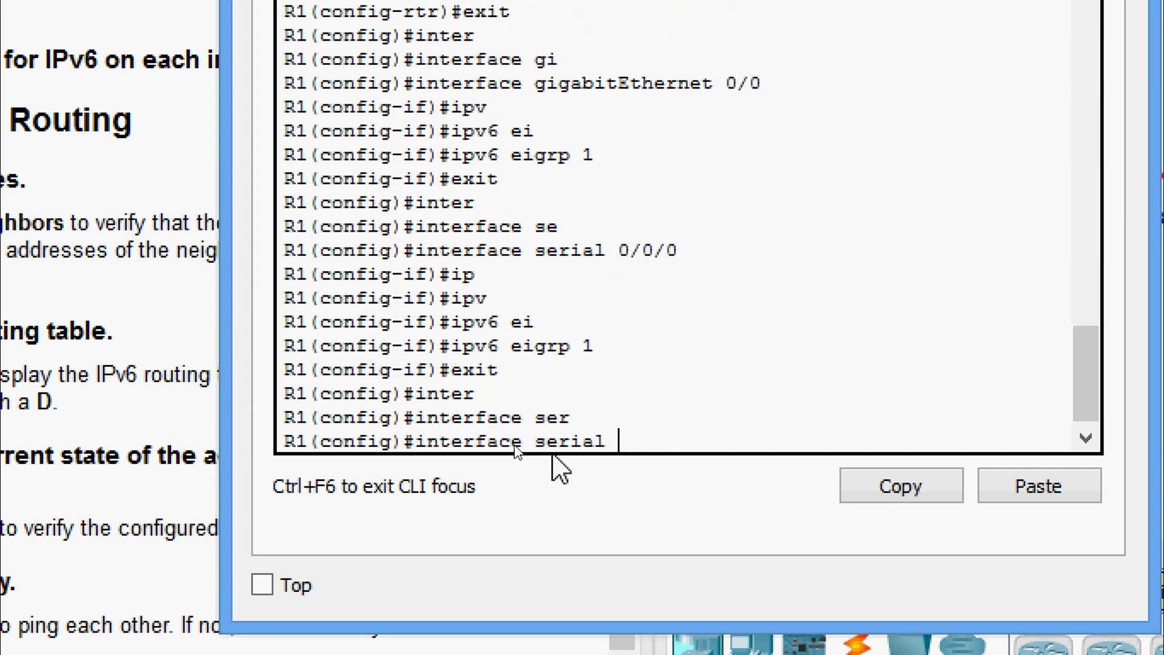
{"action": "type", "text": "0/1"}
{"action": "key", "text": "Return"}
Step: Enable EIGRP for IPv6 on R1's serial 0/0/1 with the ipv6 eigrp 1 command
{"action": "type", "text": "ipv"}
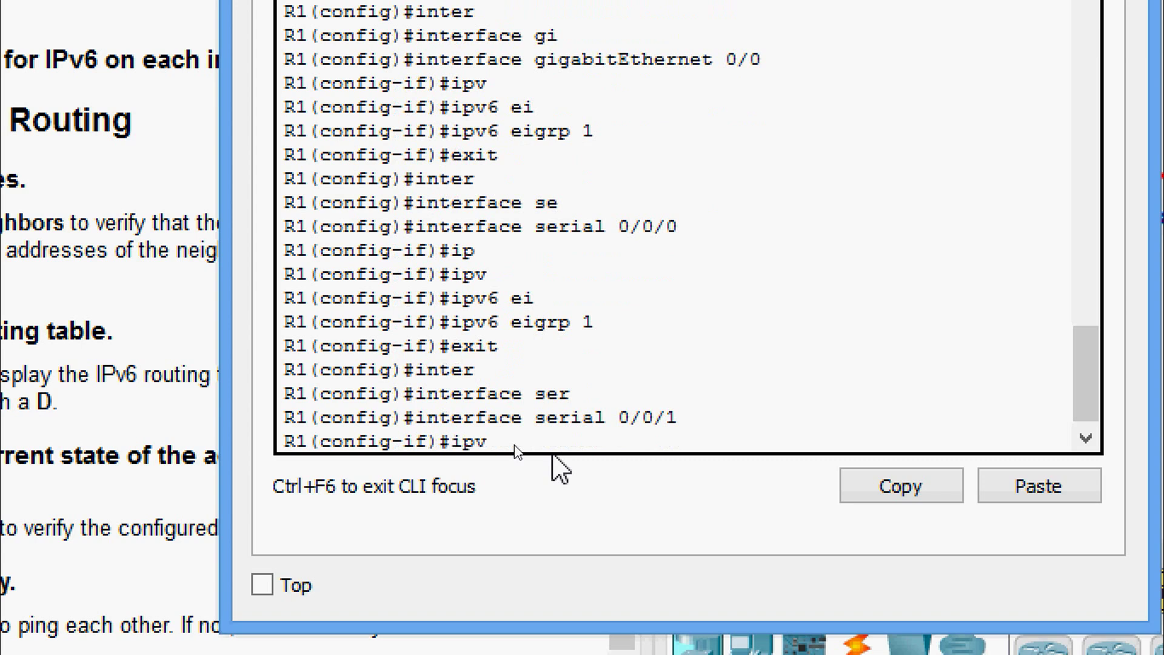
{"action": "key", "text": "Tab"}
{"action": "type", "text": "ei"}
{"action": "key", "text": "Tab"}
{"action": "type", "text": "1"}
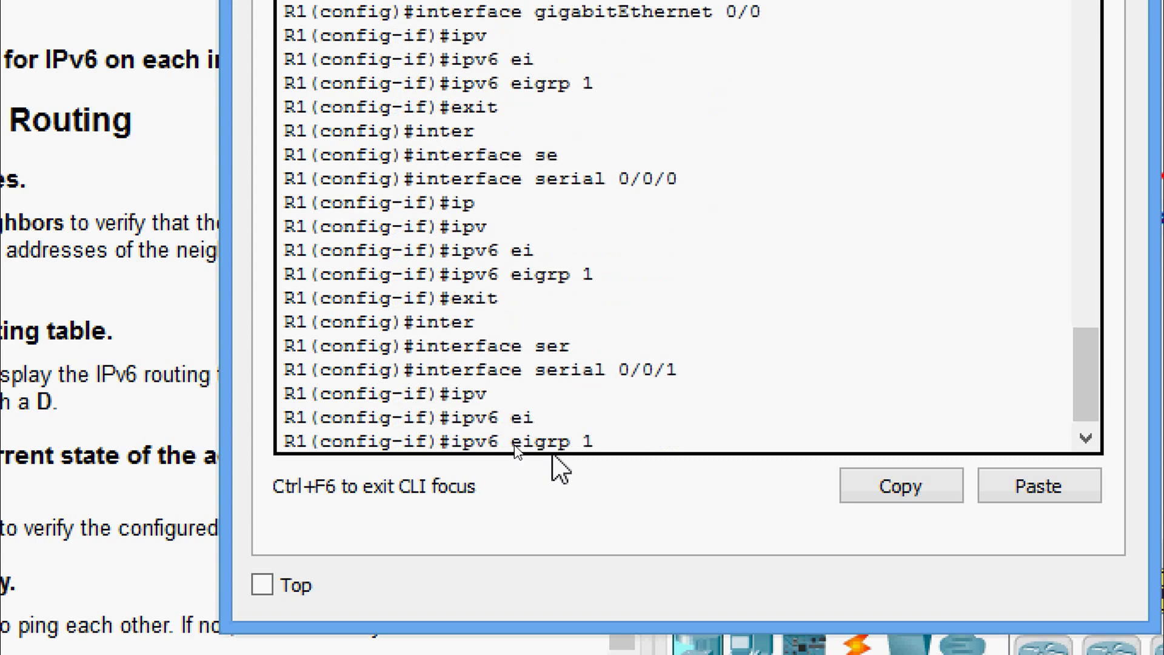
{"action": "key", "text": "Return"}
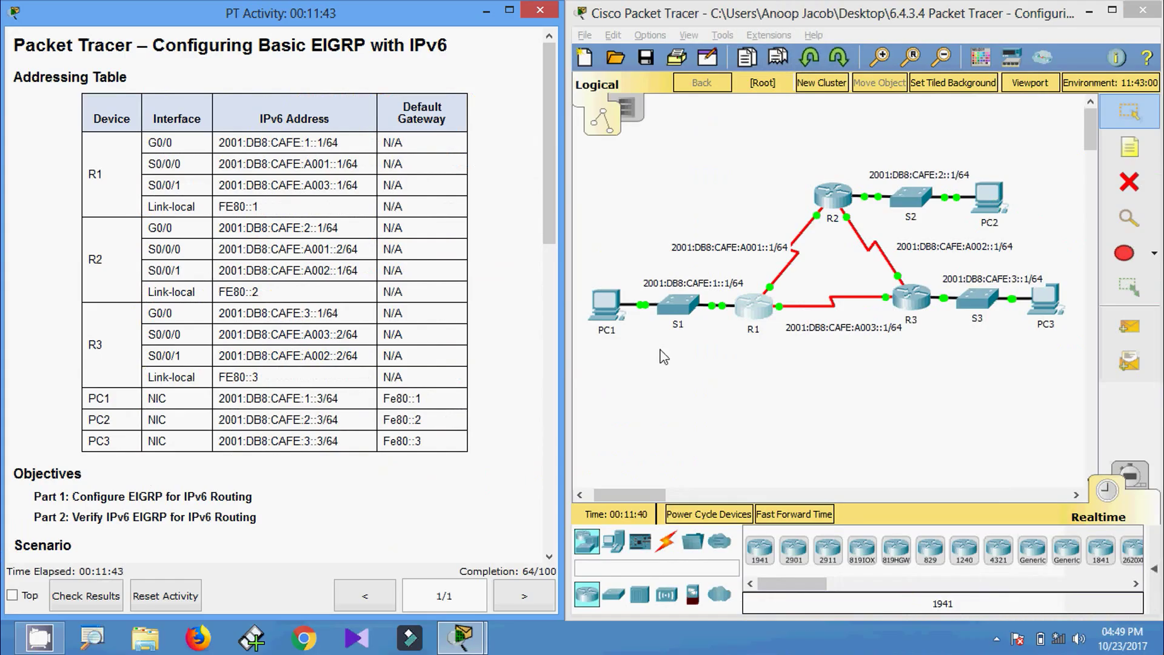
Step: Reopen R2's command line, exit EIGRP router configuration and enter configuration of interface gigabitEthernet 0/0
{"action": "left_click", "coordinate": [815, 207]}
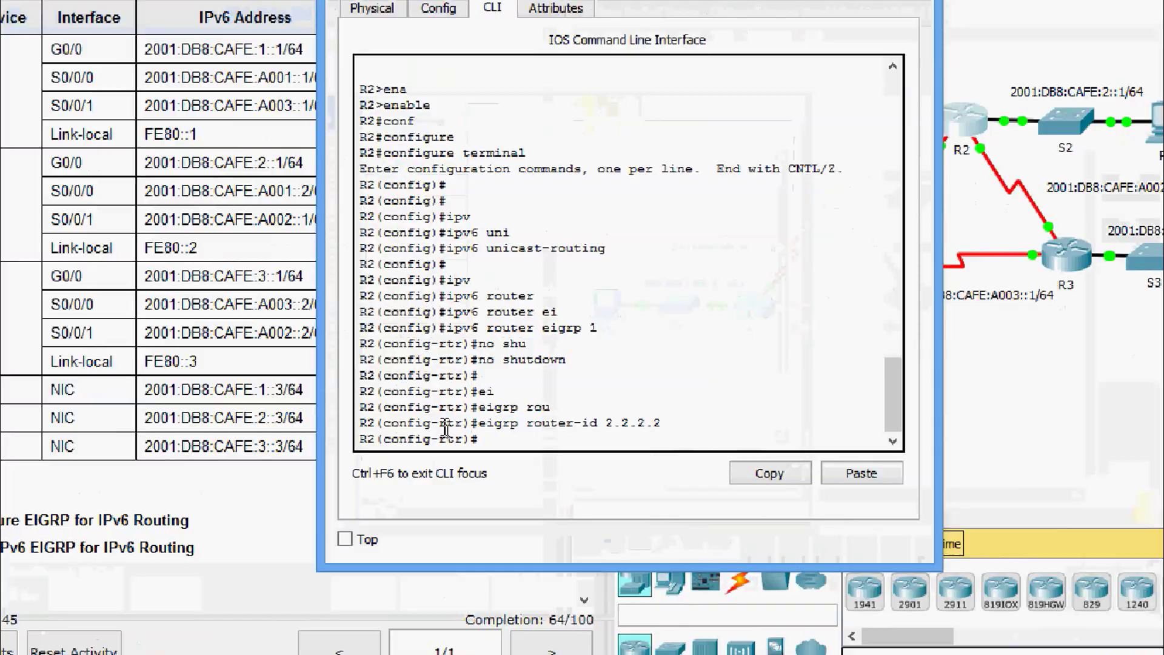
{"action": "type", "text": "exit"}
{"action": "key", "text": "Return"}
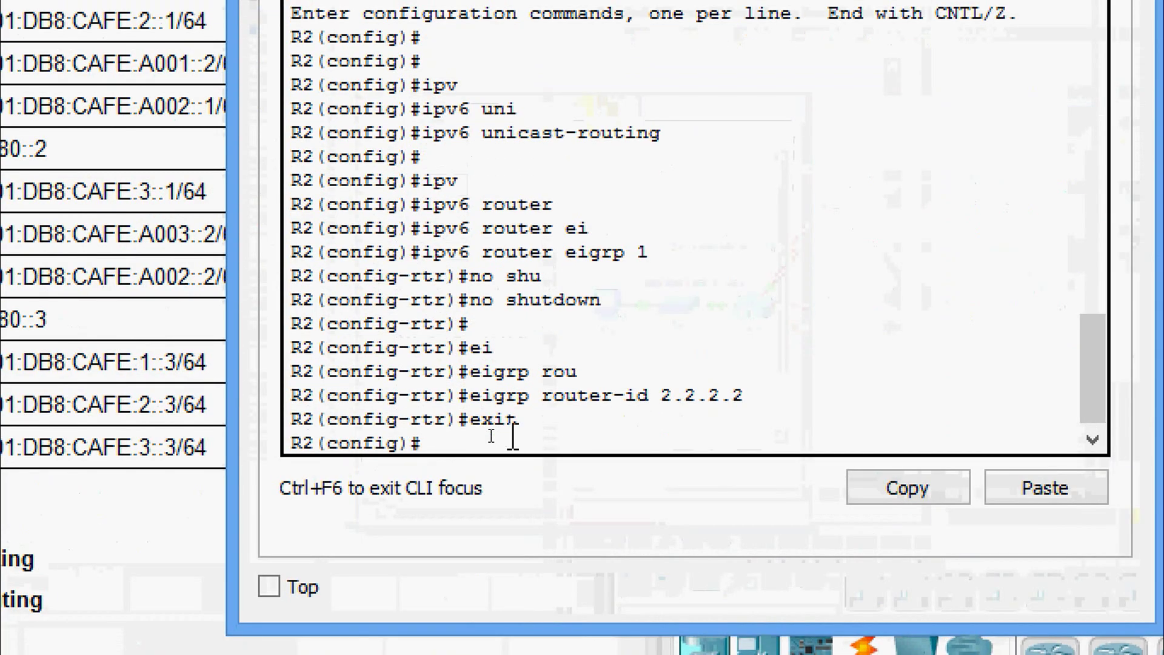
{"action": "type", "text": "inter"}
{"action": "key", "text": "Tab"}
{"action": "type", "text": "gi"}
{"action": "key", "text": "Tab"}
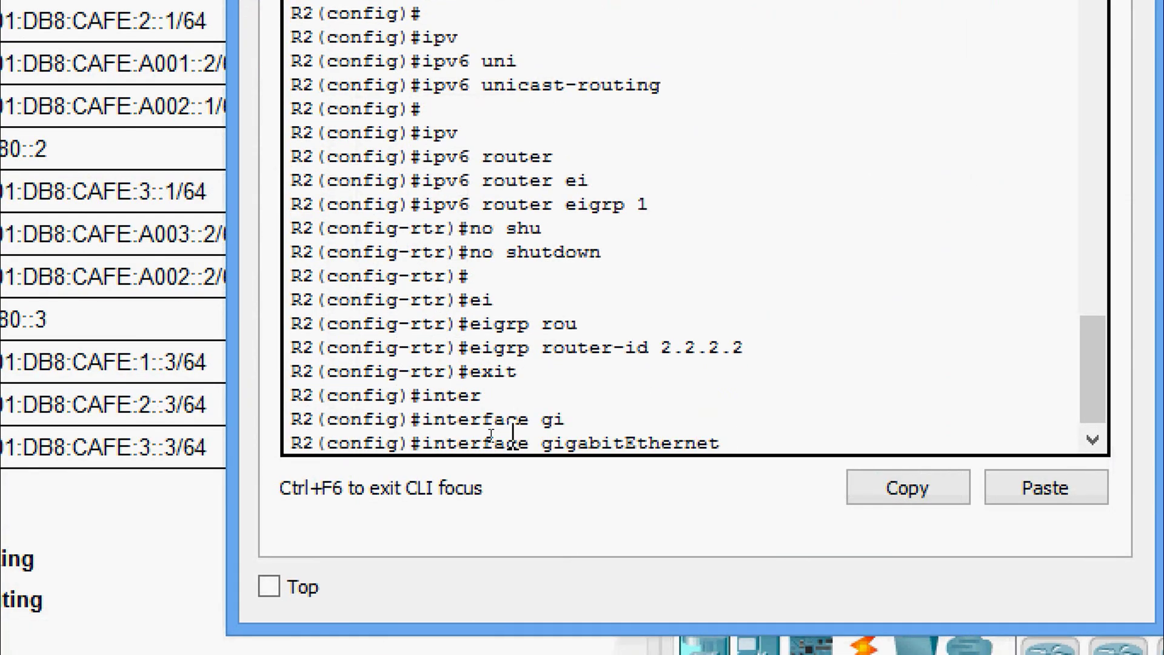
{"action": "type", "text": "0/0"}
{"action": "key", "text": "Return"}
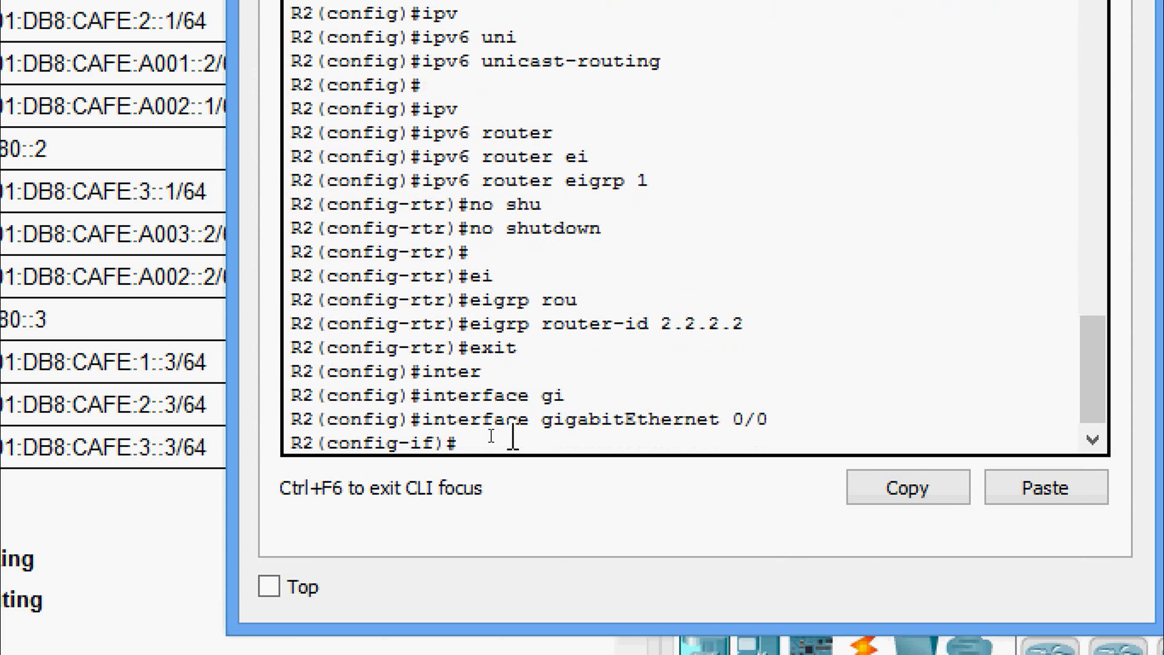
Step: Enable EIGRP for IPv6 on R2's gigabitEthernet 0/0 with ipv6 eigrp 1 and exit the interface configuration
{"action": "type", "text": "ipv"}
{"action": "key", "text": "Tab"}
{"action": "type", "text": "e"}
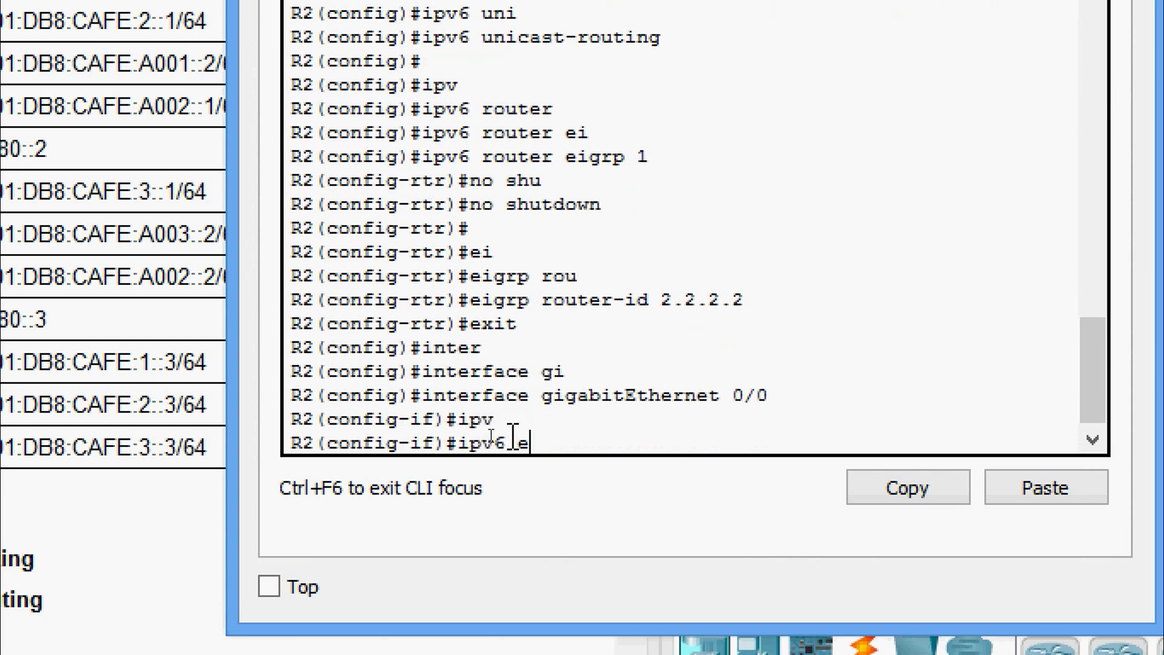
{"action": "type", "text": "xi"}
{"action": "key", "text": "Tab"}
{"action": "type", "text": "1"}
{"action": "key", "text": "Return"}
{"action": "type", "text": "exit"}
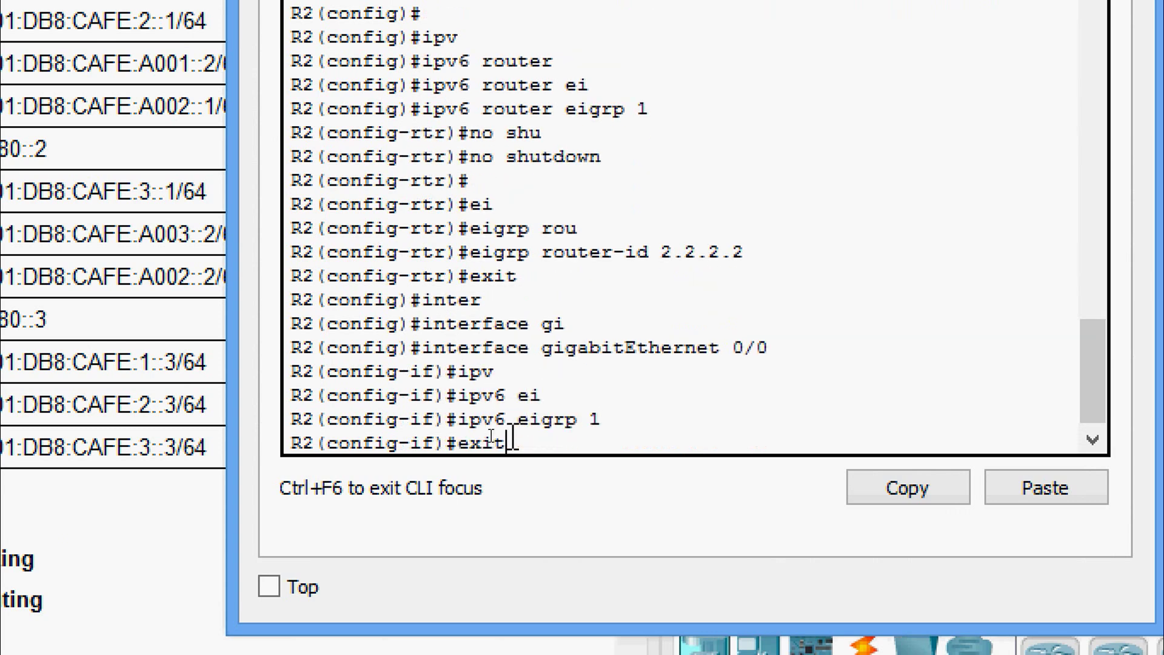
{"action": "key", "text": "Return"}
Step: Enable EIGRP for IPv6 on R2's serial 0/0/0 with ipv6 eigrp 1 and exit the interface configuration
{"action": "type", "text": "inter"}
{"action": "key", "text": "Tab"}
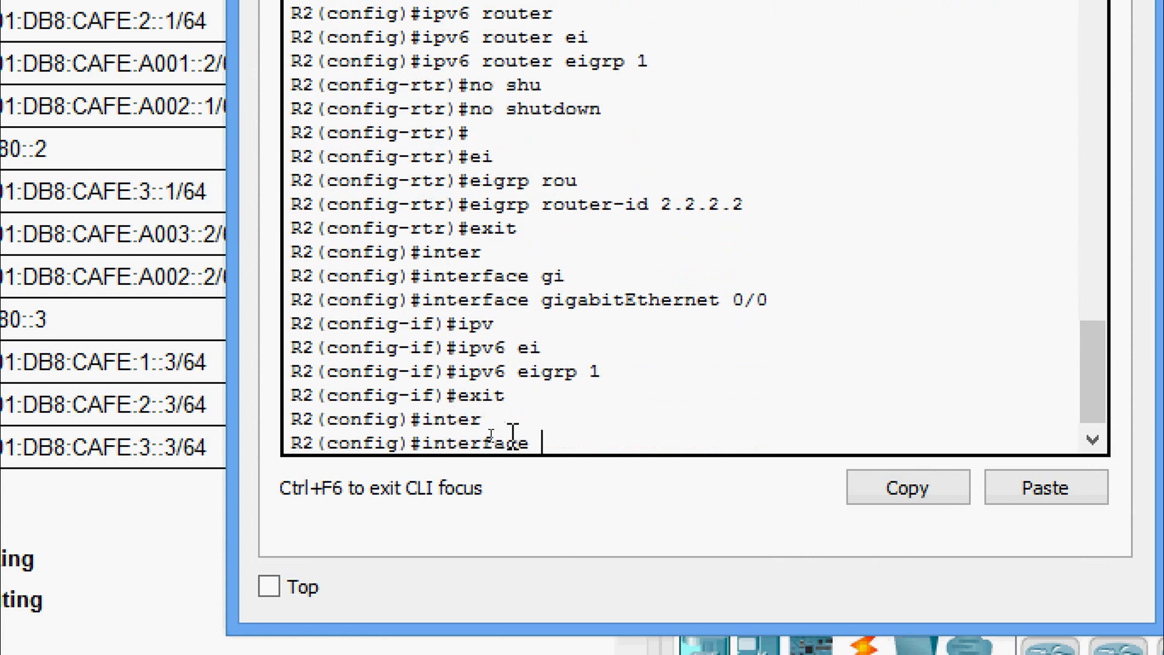
{"action": "type", "text": "ser"}
{"action": "key", "text": "Tab"}
{"action": "type", "text": "0/0/0"}
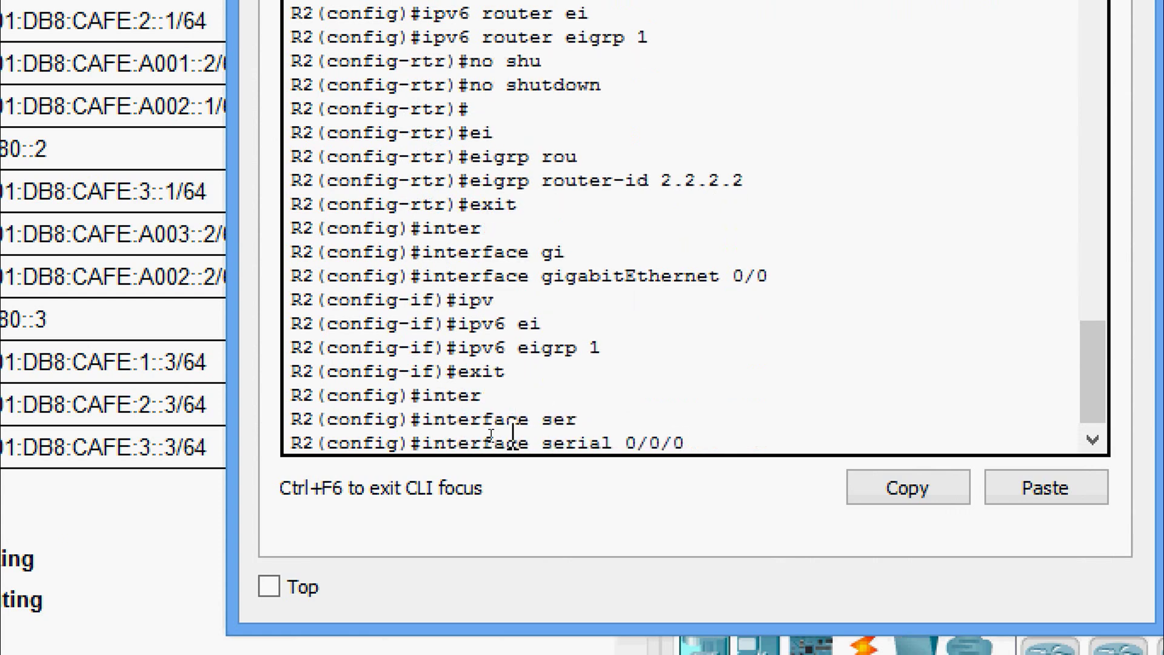
{"action": "key", "text": "Return"}
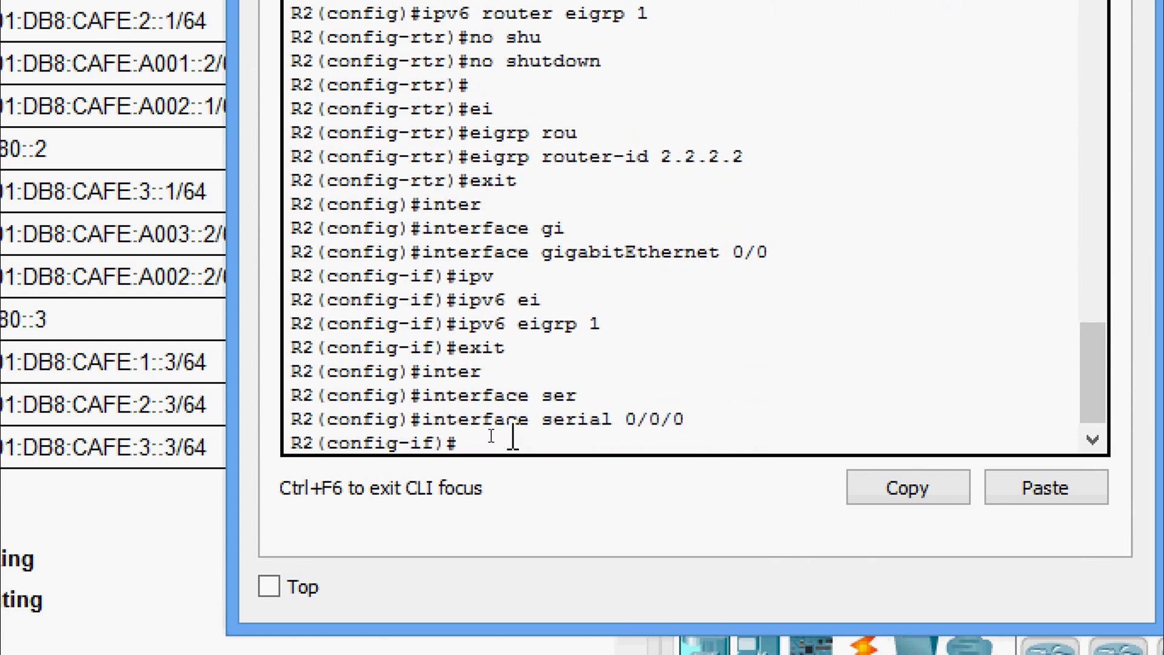
{"action": "key", "text": "Up"}
{"action": "key", "text": "Up"}
{"action": "key", "text": "Up"}
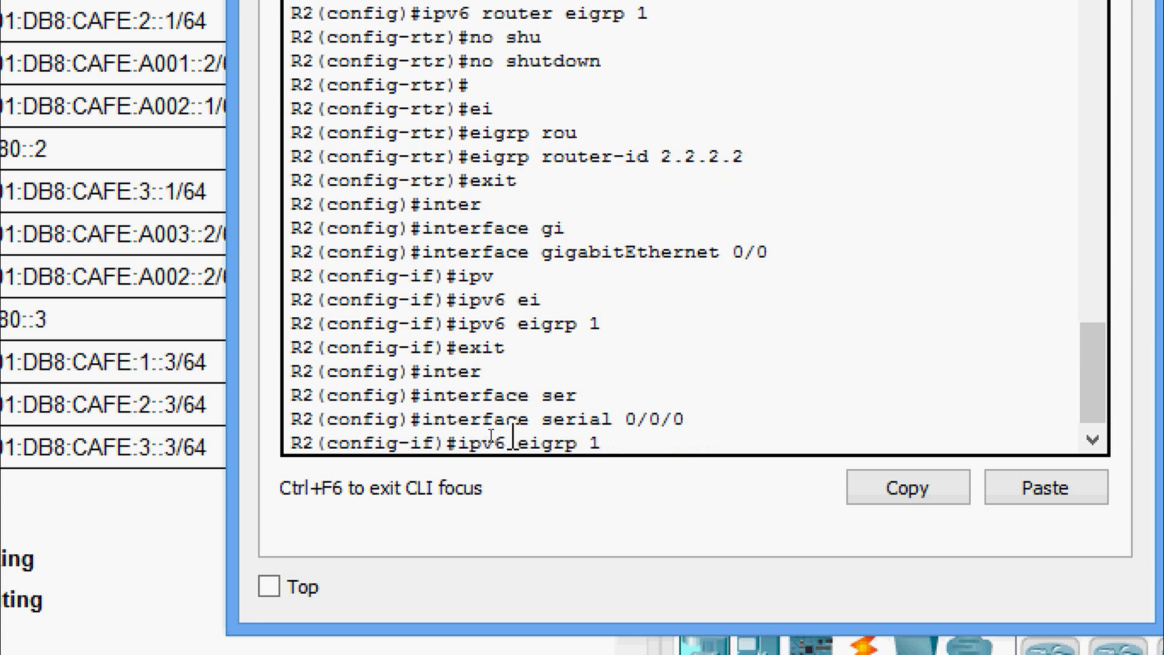
{"action": "key", "text": "Return"}
{"action": "key", "text": "Return"}
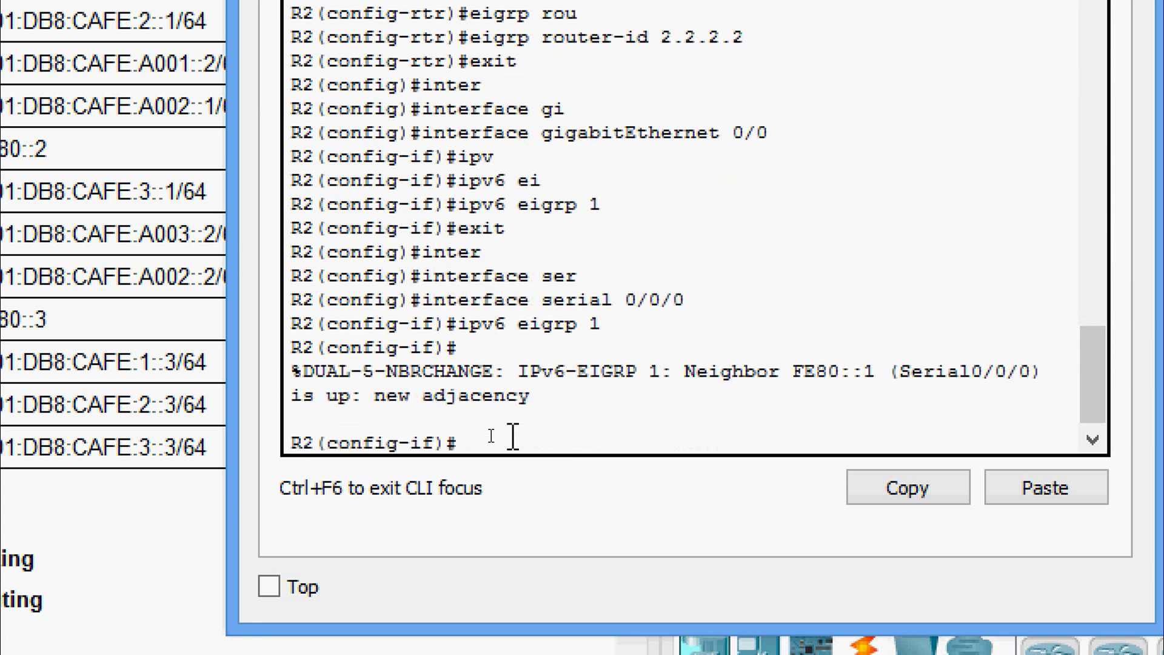
{"action": "type", "text": "exit"}
{"action": "key", "text": "Return"}
Step: Enter configuration of interface serial 0/0/1 on R2 and enable EIGRP for IPv6 there with ipv6 eigrp 1
{"action": "type", "text": "inter"}
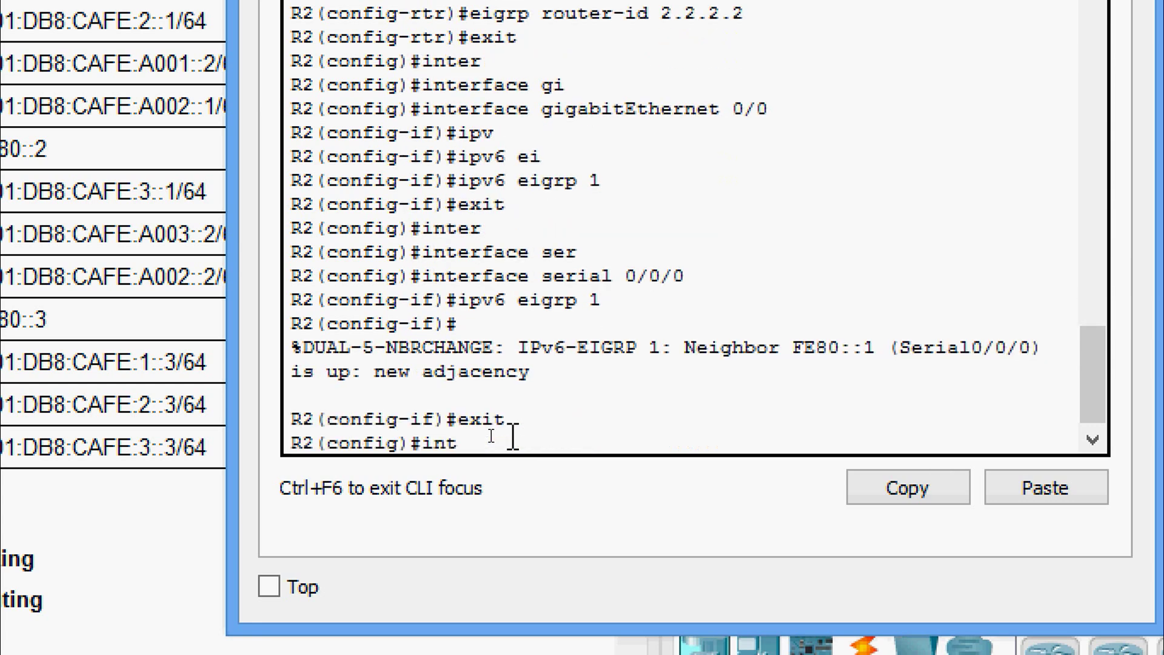
{"action": "key", "text": "Tab"}
{"action": "type", "text": "ser"}
{"action": "key", "text": "Tab"}
{"action": "type", "text": "0/"}
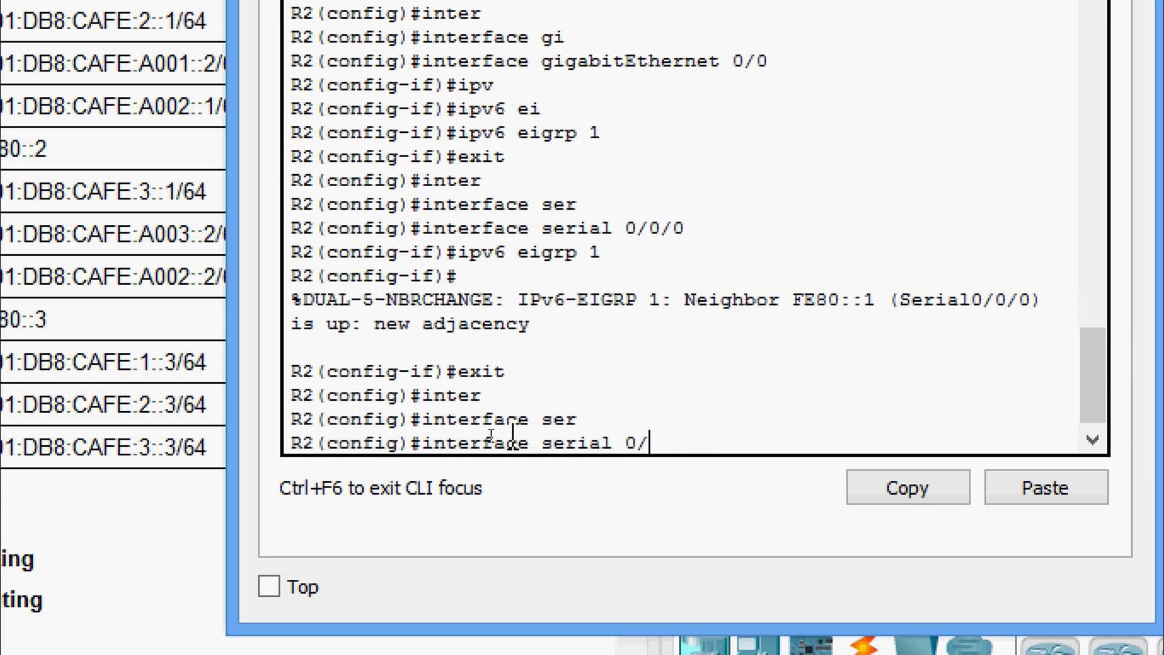
{"action": "type", "text": "0/1"}
{"action": "key", "text": "Return"}
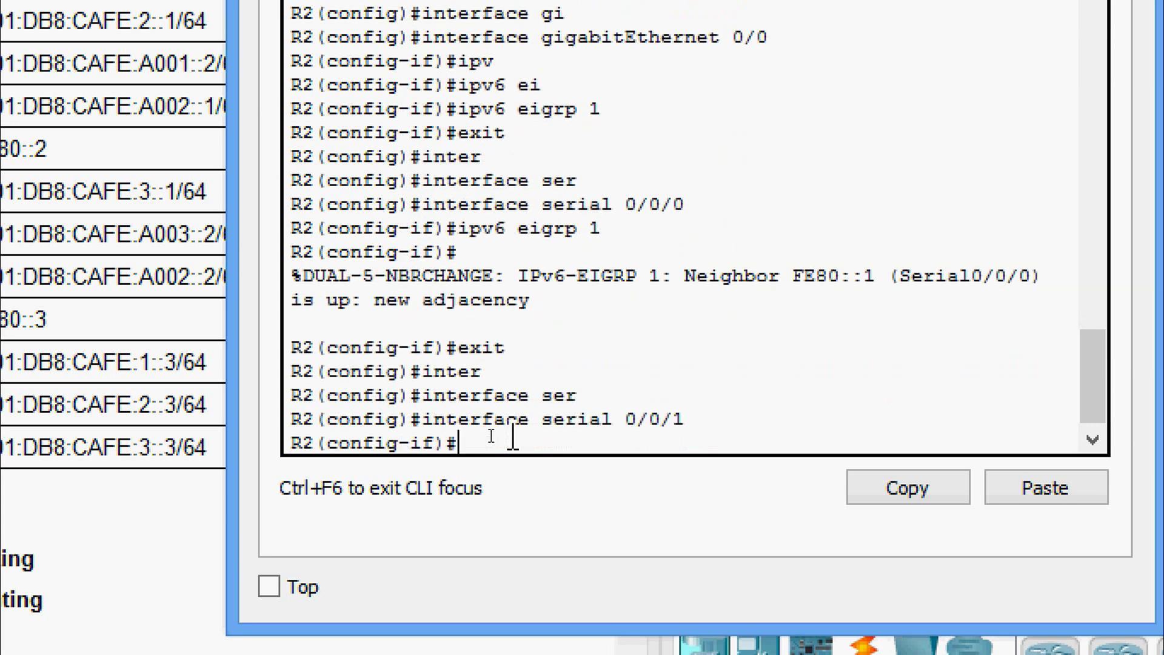
{"action": "key", "text": "Up"}
{"action": "key", "text": "Up"}
{"action": "key", "text": "Up"}
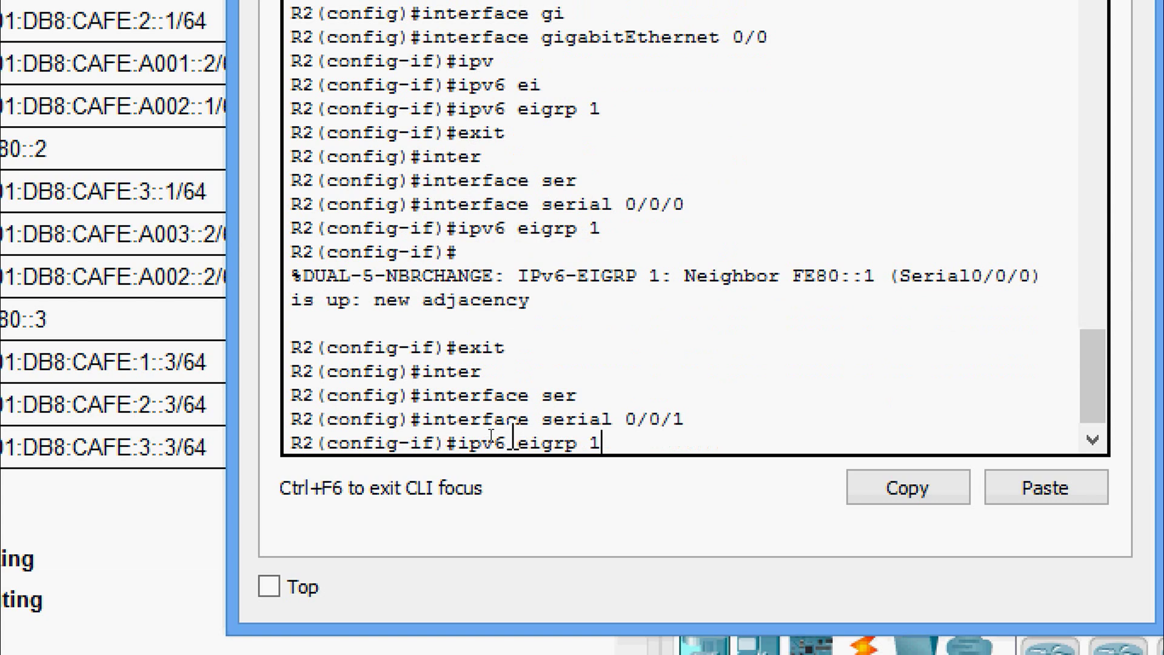
{"action": "key", "text": "Return"}
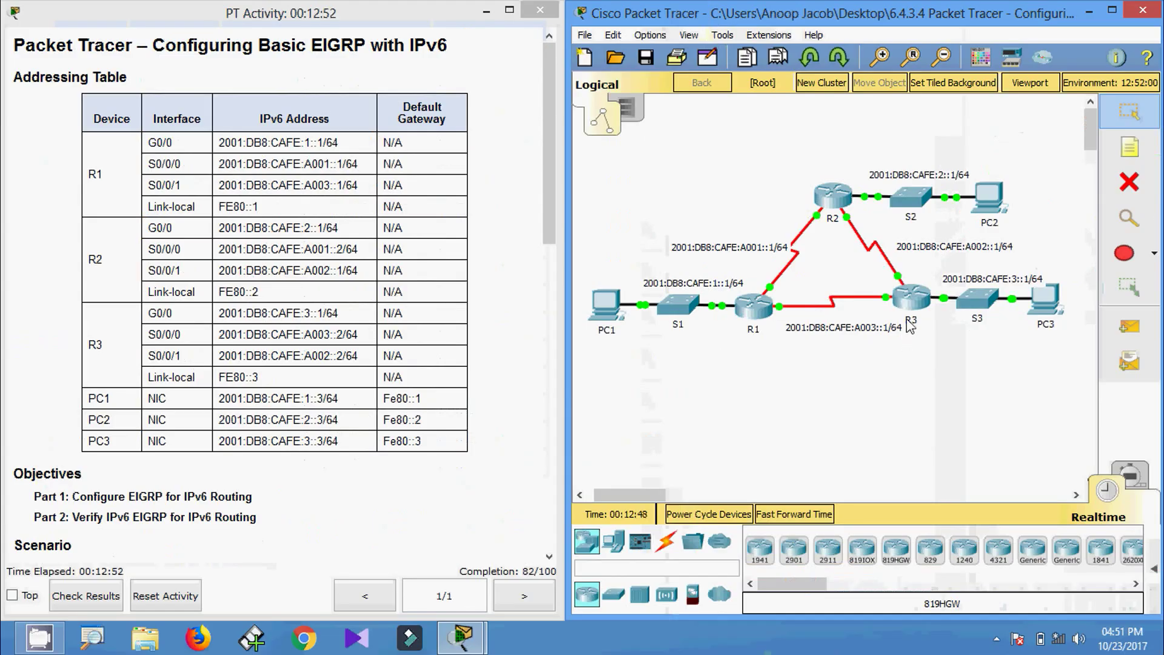
Step: Reopen R3's command line, exit EIGRP router configuration and enter configuration of interface gigabitEthernet 0/0
{"action": "left_click", "coordinate": [1114, 279]}
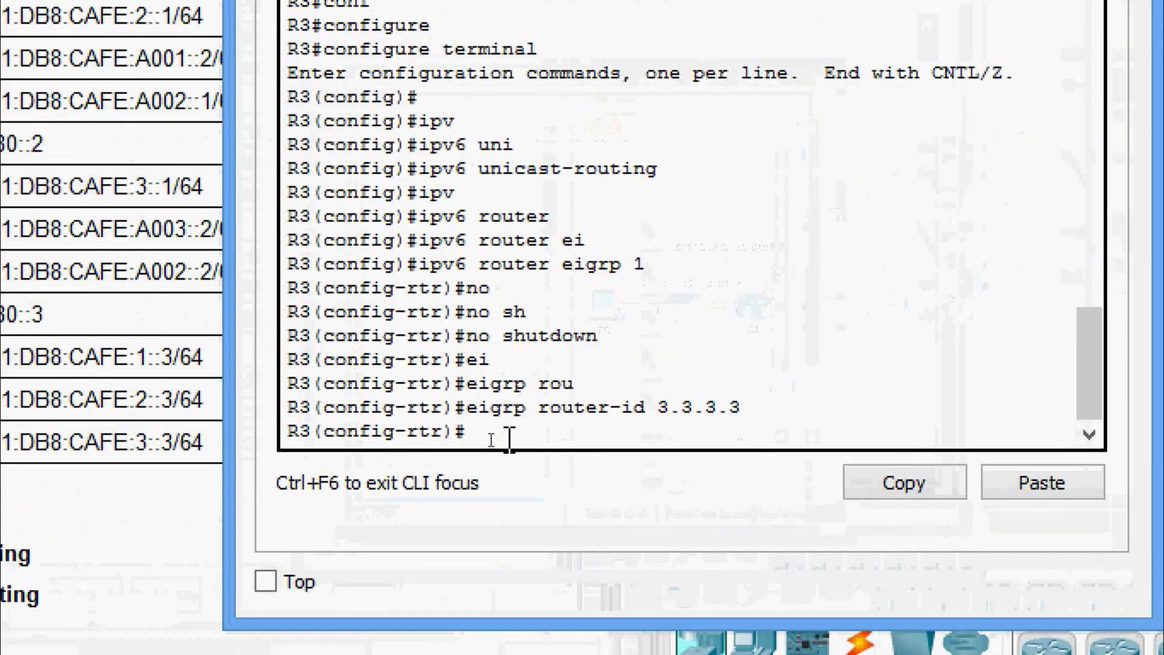
{"action": "type", "text": "exit"}
{"action": "key", "text": "Return"}
{"action": "type", "text": "inter"}
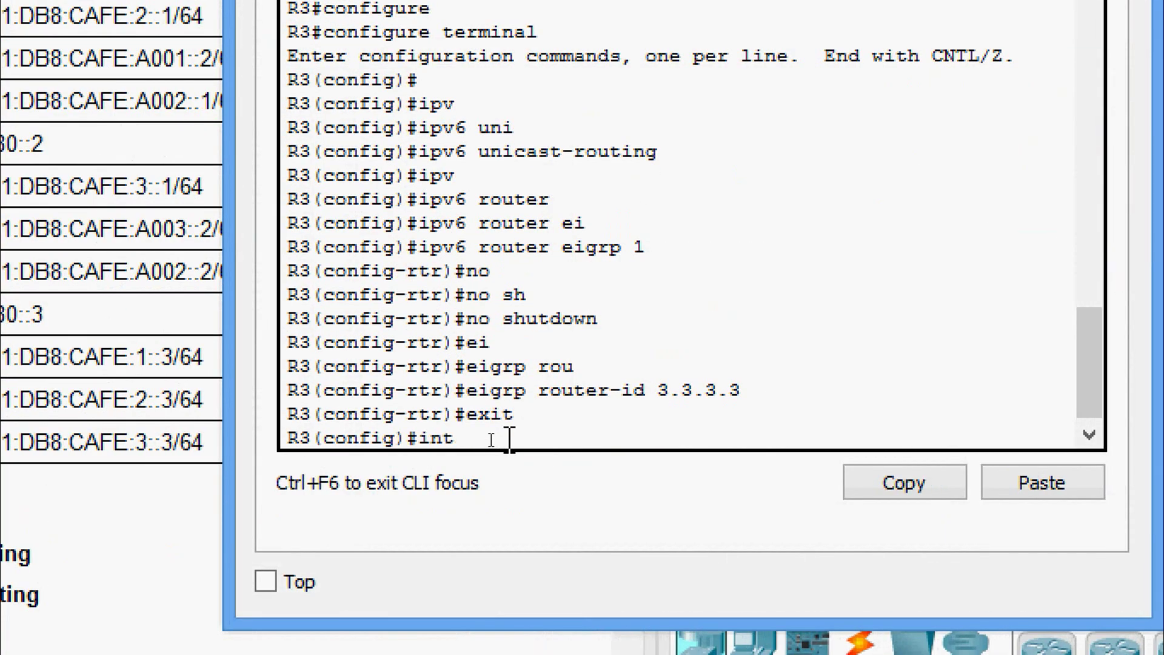
{"action": "key", "text": "Tab"}
{"action": "type", "text": "gi"}
{"action": "key", "text": "Tab"}
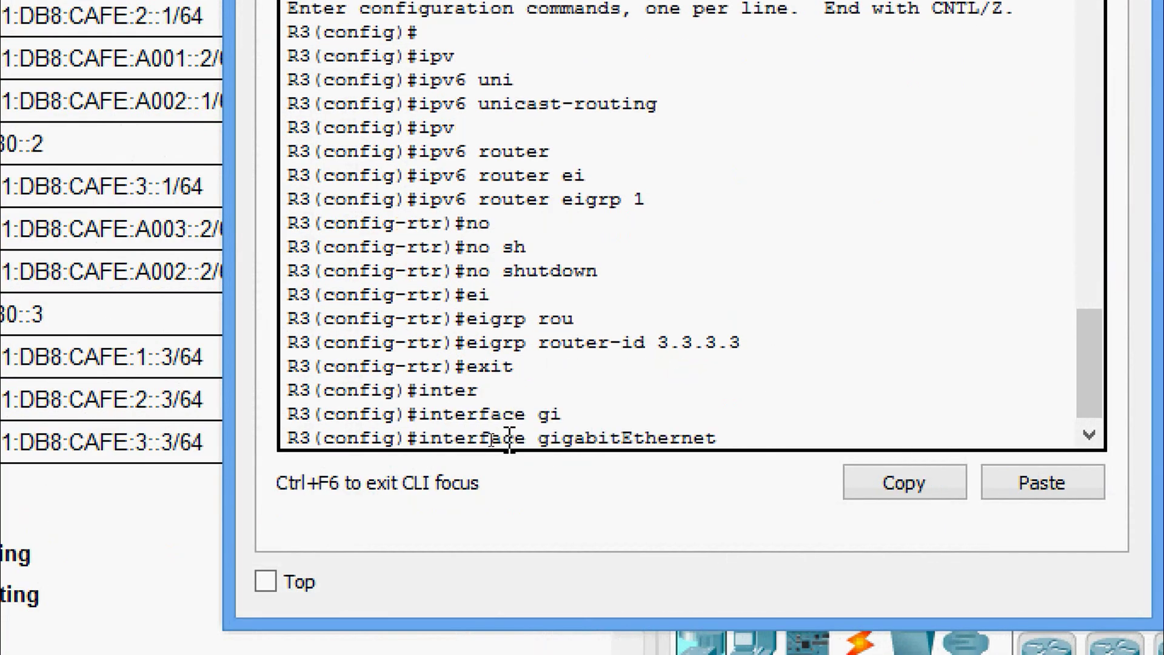
{"action": "type", "text": "0/0"}
{"action": "key", "text": "Return"}
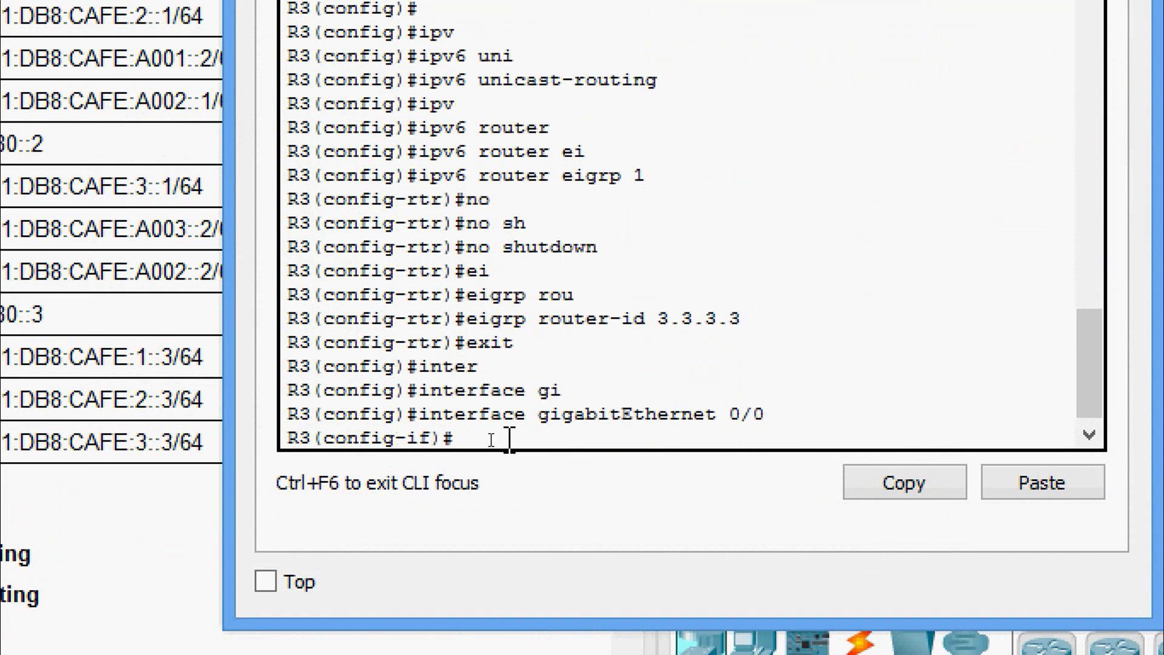
Step: Enable EIGRP for IPv6 on R3's gigabitEthernet 0/0 with ipv6 eigrp 1 and exit the interface configuration
{"action": "type", "text": "ipv"}
{"action": "key", "text": "Tab"}
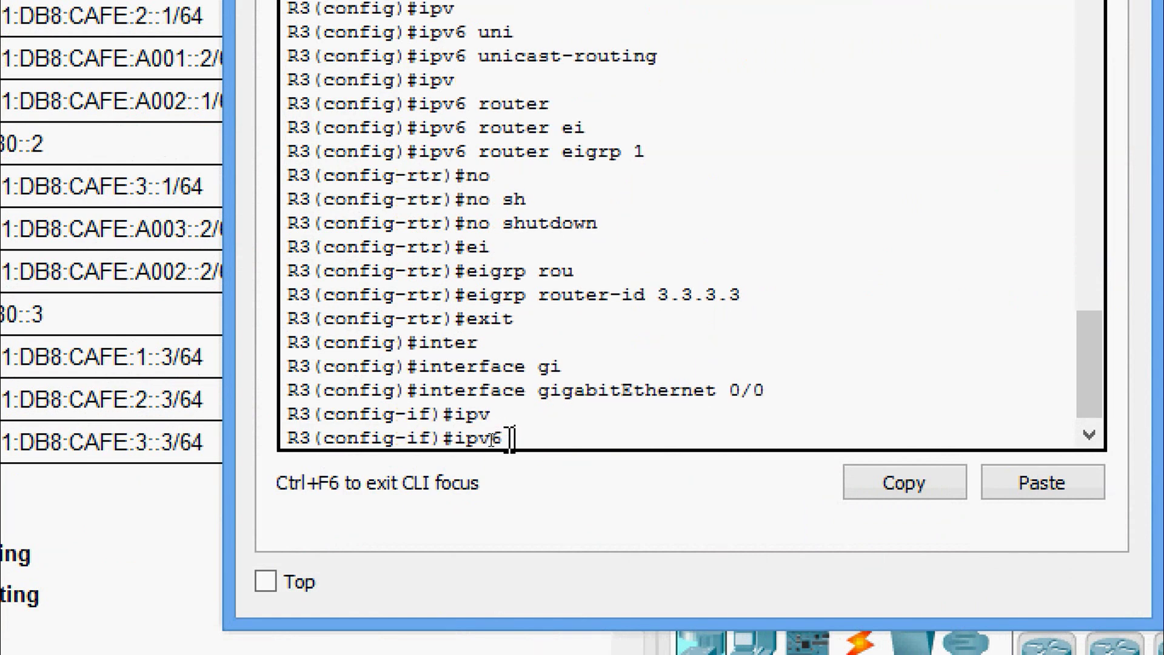
{"action": "type", "text": "ei"}
{"action": "key", "text": "Tab"}
{"action": "type", "text": "1"}
{"action": "key", "text": "Return"}
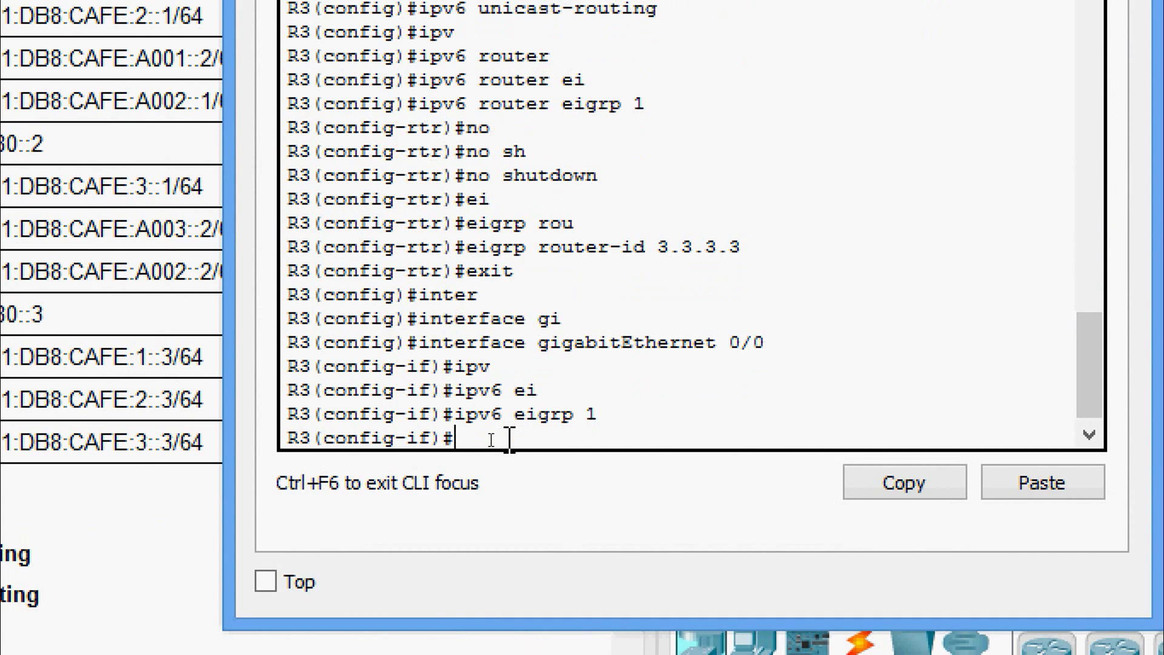
{"action": "type", "text": "exit"}
{"action": "key", "text": "Return"}
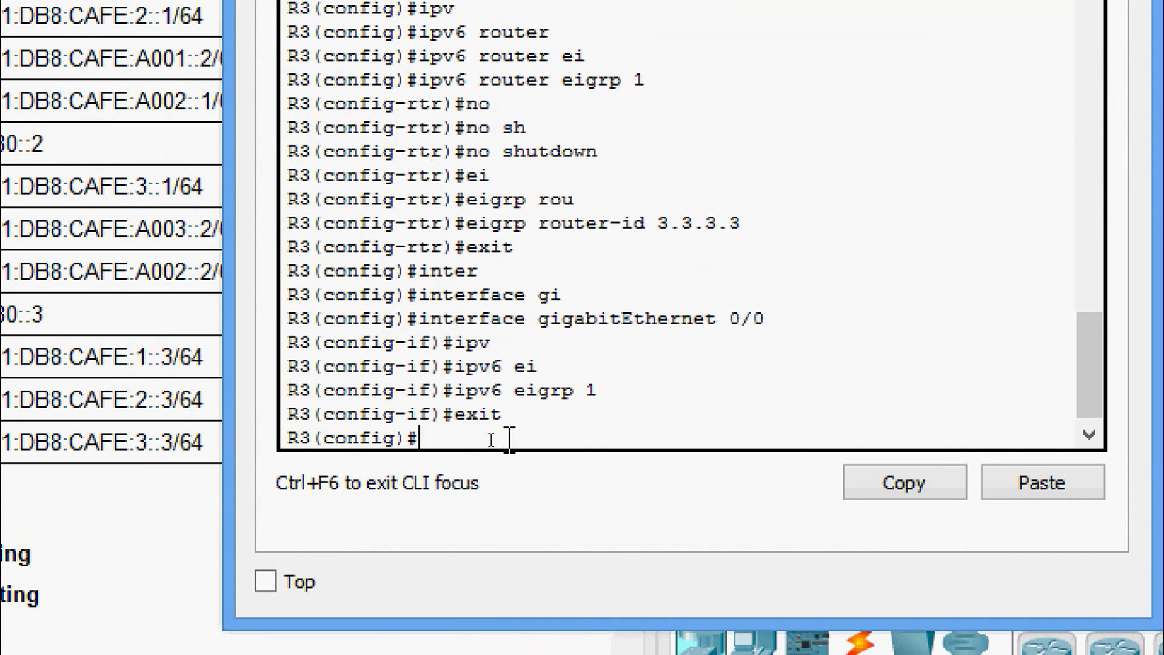
Step: Enter configuration of interface serial 0/0/0 on R3 and enable EIGRP for IPv6 there with ipv6 eigrp 1
{"action": "type", "text": "int"}
{"action": "key", "text": "Tab"}
{"action": "type", "text": "se"}
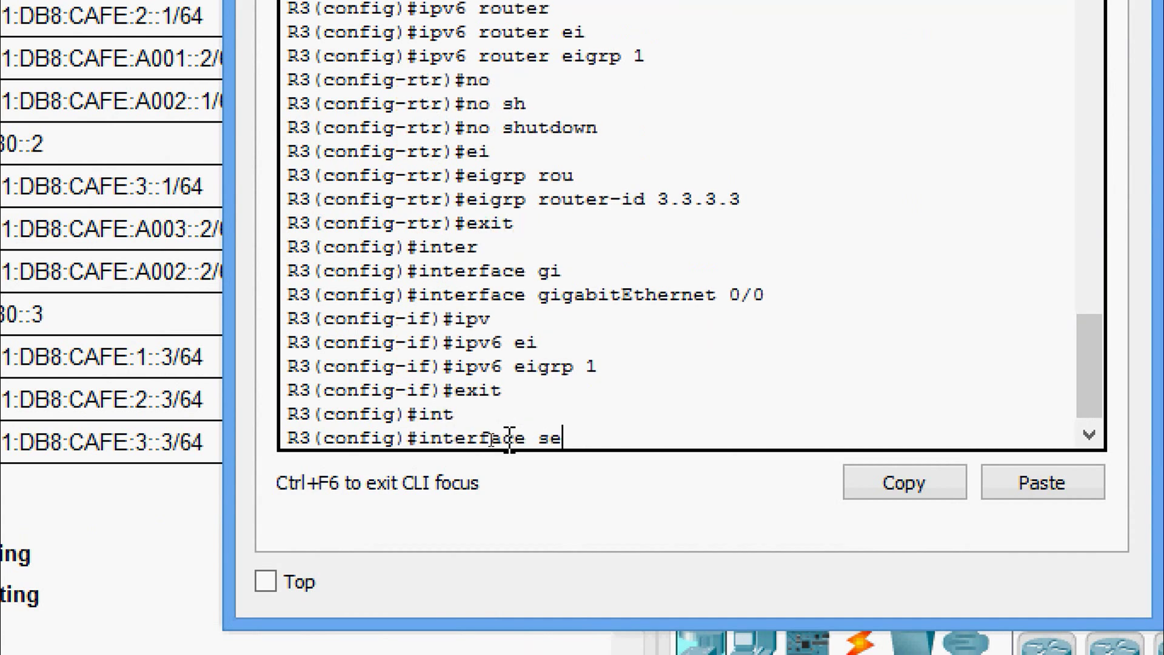
{"action": "key", "text": "Tab"}
{"action": "type", "text": "0/0/0"}
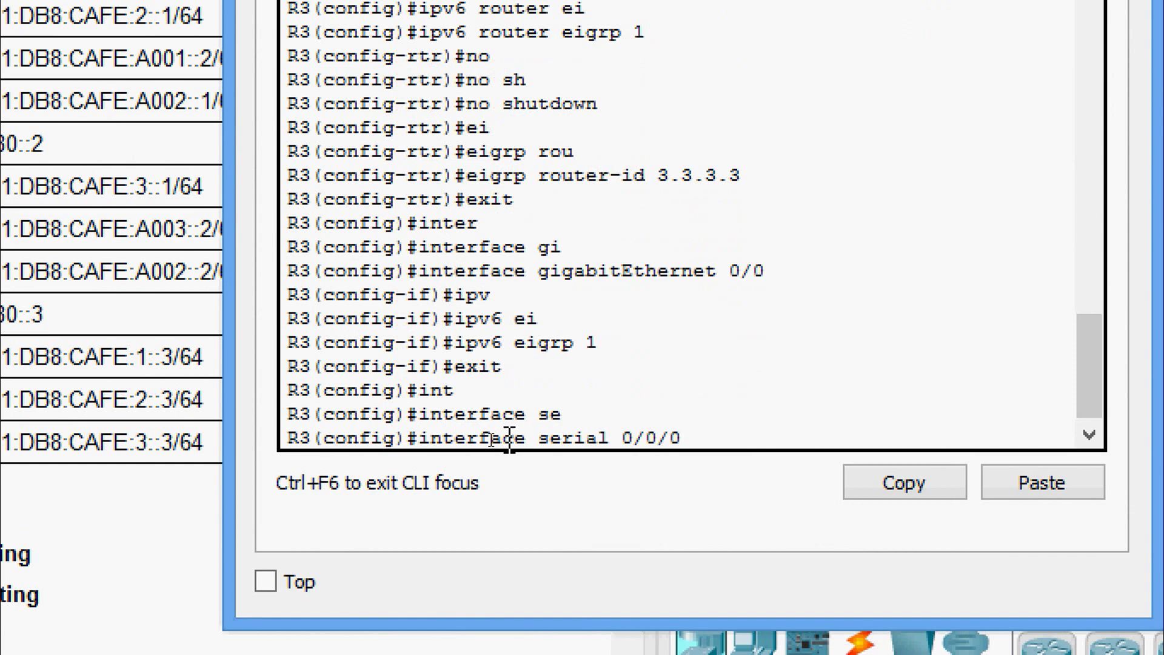
{"action": "key", "text": "Return"}
{"action": "key", "text": "Up"}
{"action": "key", "text": "Up"}
{"action": "key", "text": "Up"}
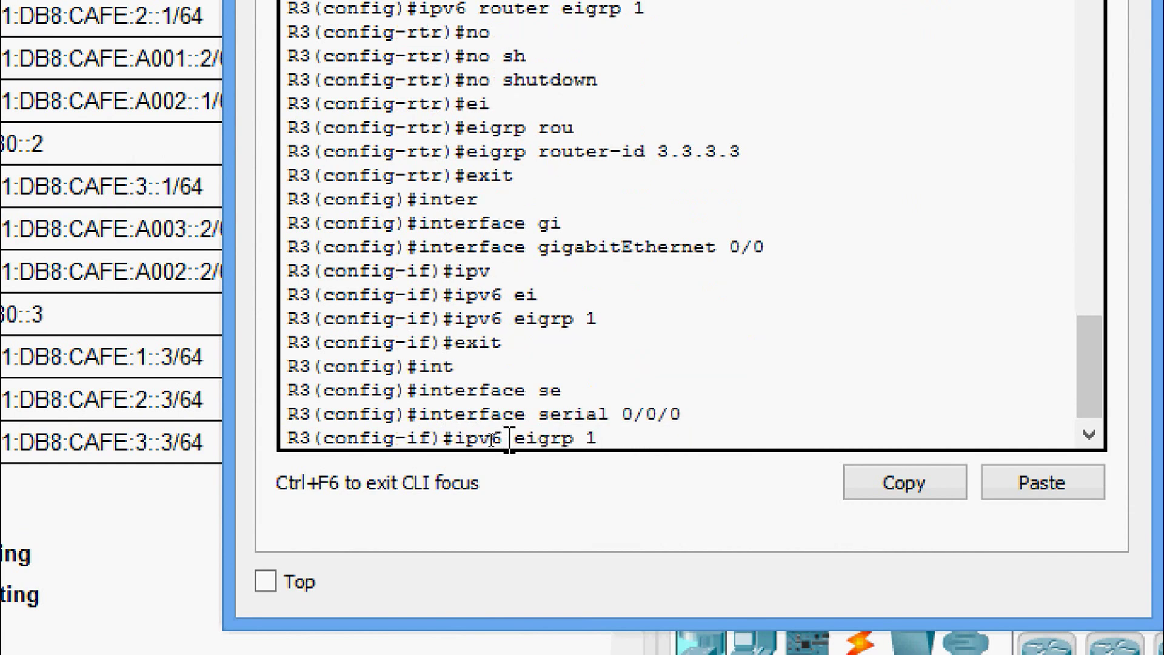
{"action": "key", "text": "Return"}
{"action": "key", "text": "Return"}
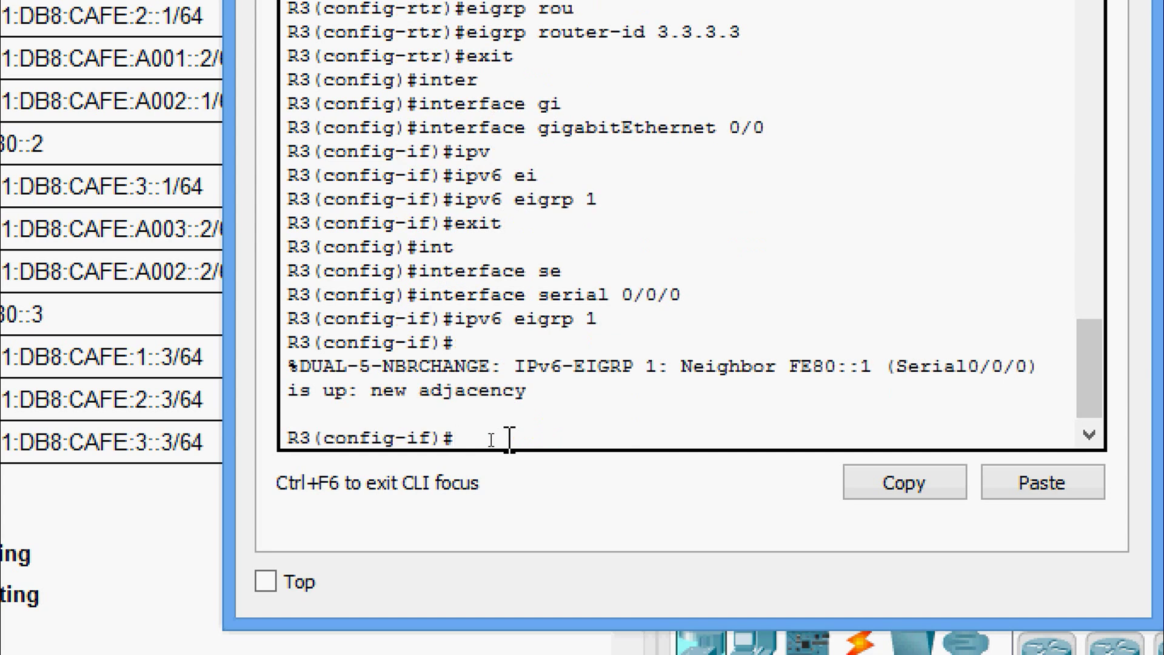
Step: Switch R3 to interface serial 0/0/1 and reuse the ipv6 eigrp 1 command to enable EIGRP for IPv6
{"action": "type", "text": "int"}
{"action": "key", "text": "Tab"}
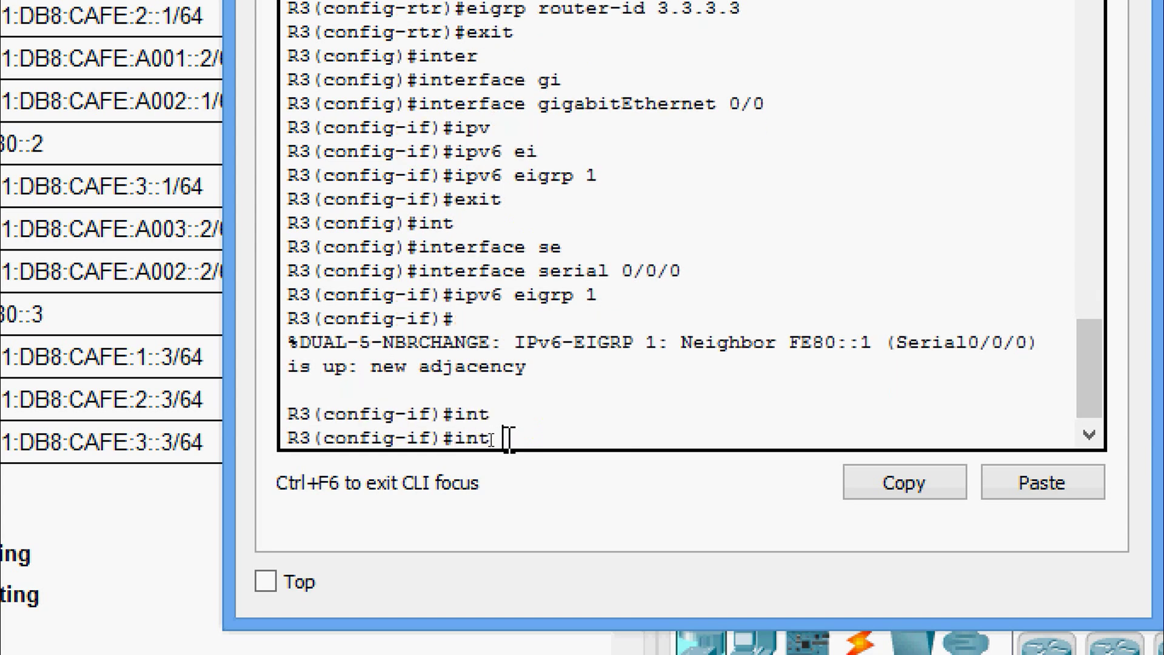
{"action": "type", "text": "s 0/0/"}
{"action": "key", "text": "Return"}
{"action": "key", "text": "Up"}
{"action": "key", "text": "Up"}
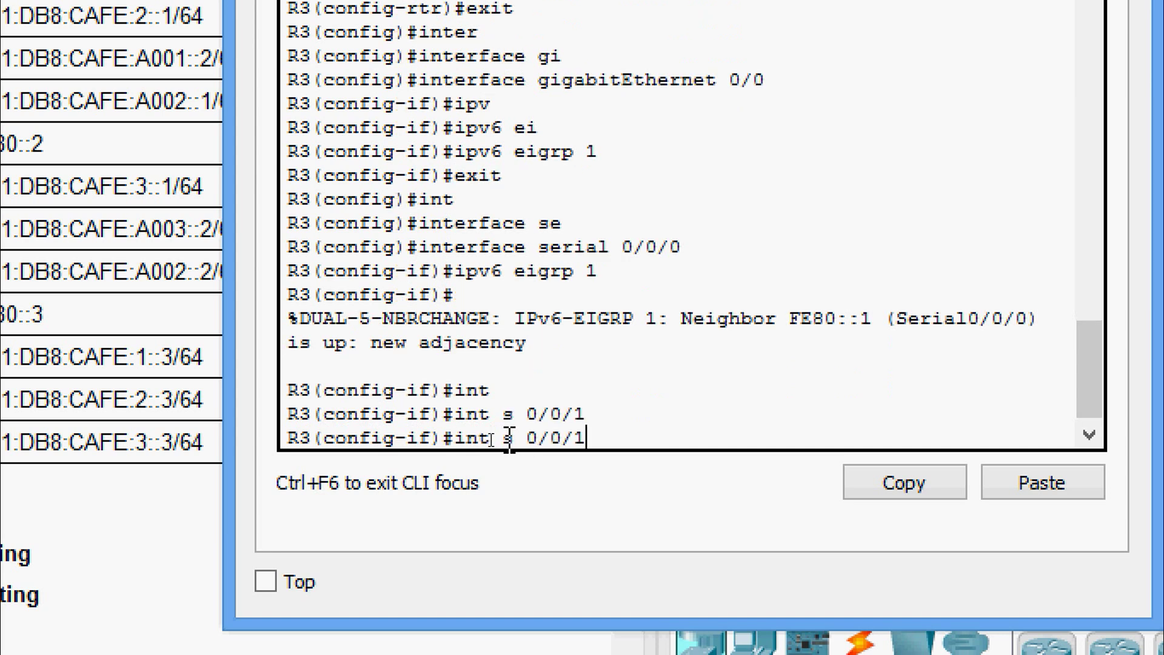
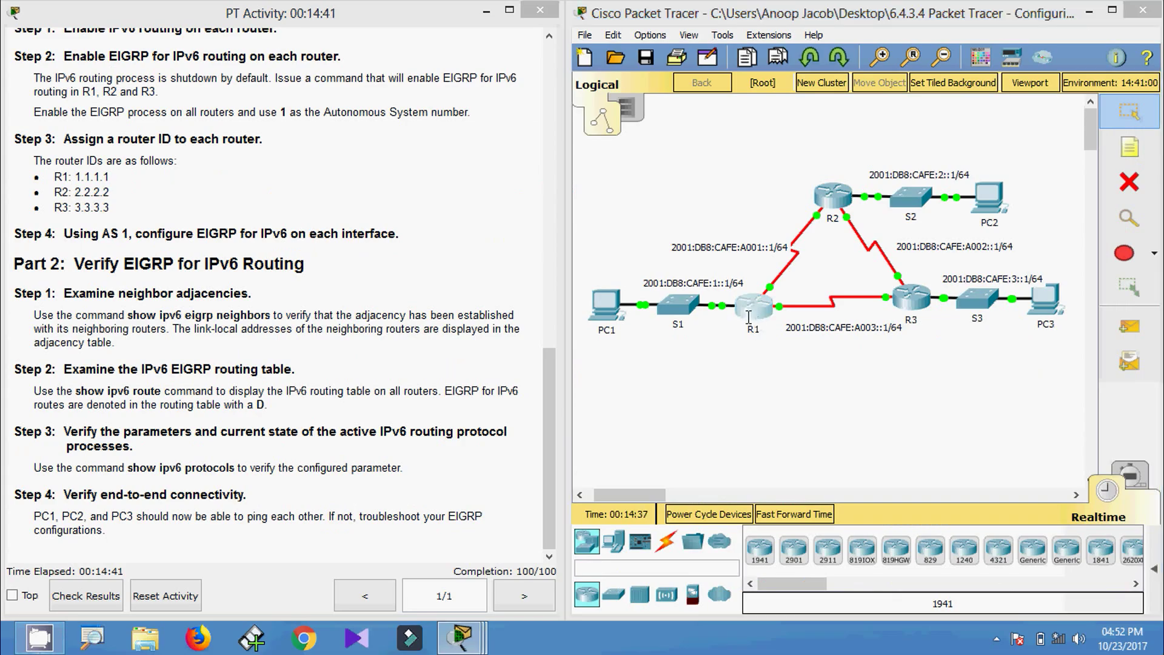
Step: Return R1 to privileged EXEC mode and examine its neighbor adjacencies with show ipv6 eigrp neighbors
{"action": "left_click", "coordinate": [740, 359]}
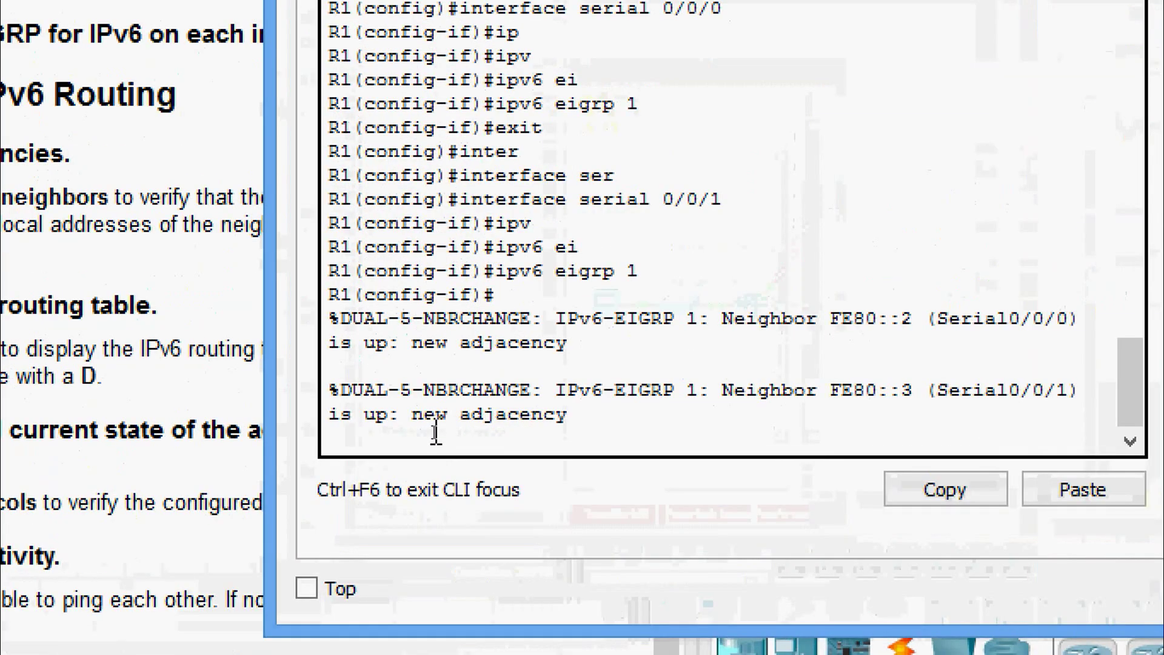
{"action": "key", "text": "Return"}
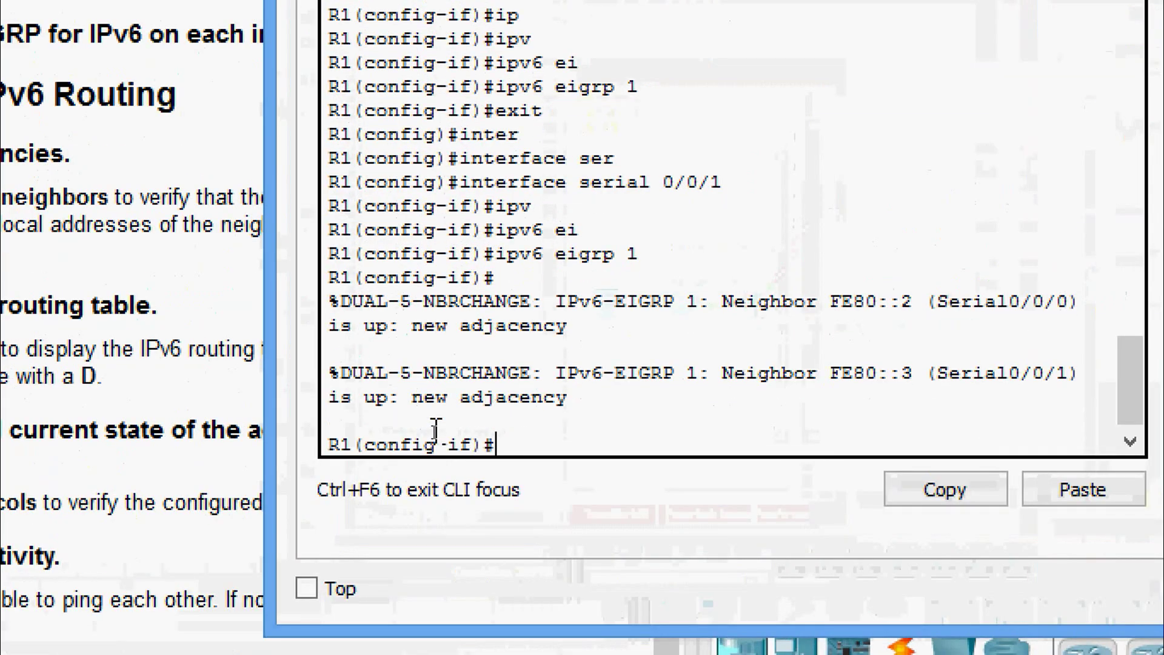
{"action": "key", "text": "ctrl+z"}
{"action": "type", "text": "sh"}
{"action": "key", "text": "Tab"}
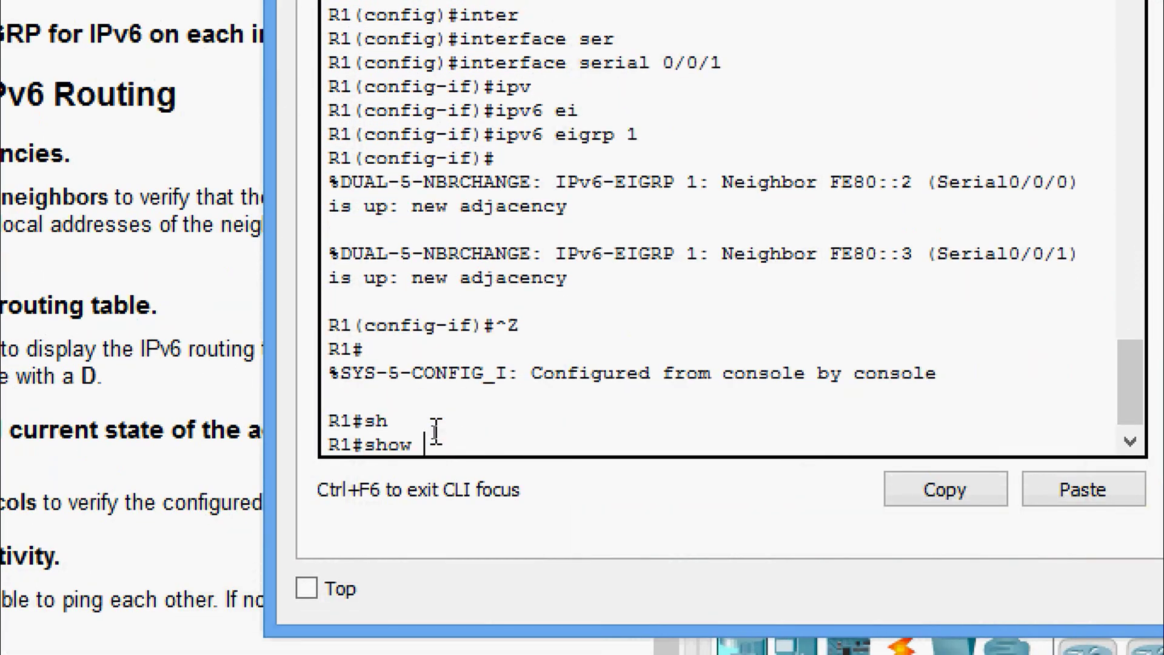
{"action": "type", "text": "ipv"}
{"action": "key", "text": "Tab"}
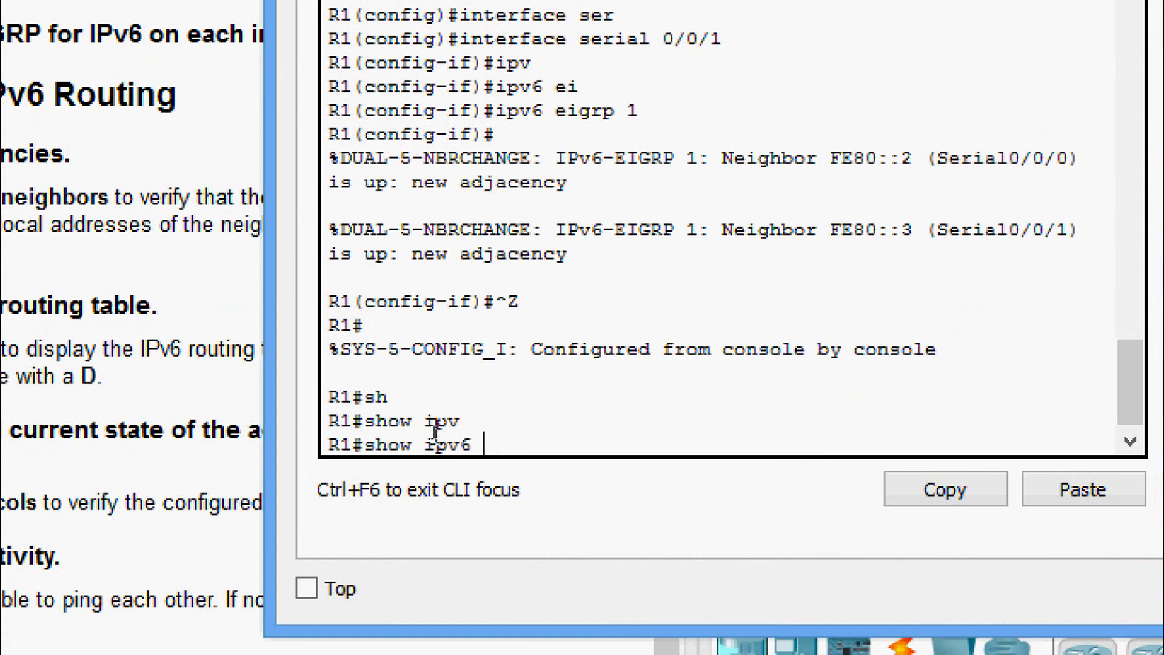
{"action": "type", "text": "ei"}
{"action": "key", "text": "Tab"}
{"action": "type", "text": "ne"}
{"action": "key", "text": "Tab"}
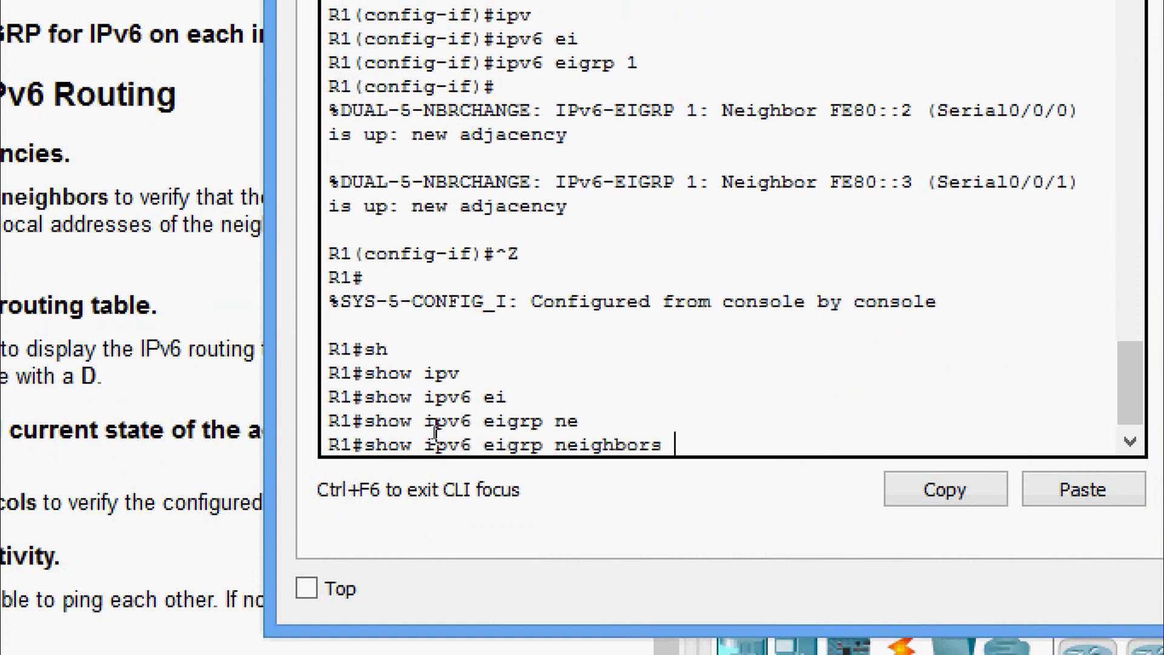
{"action": "key", "text": "Return"}
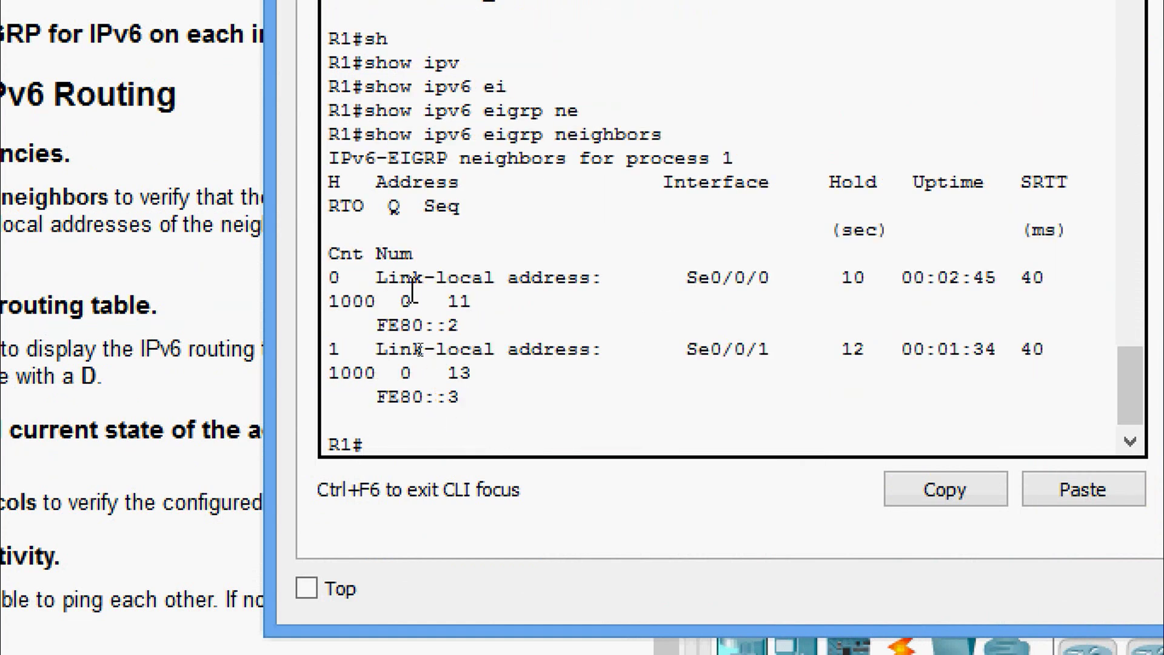
{"action": "left_click_drag", "start_coordinate": [340, 253], "coordinate": [689, 397]}
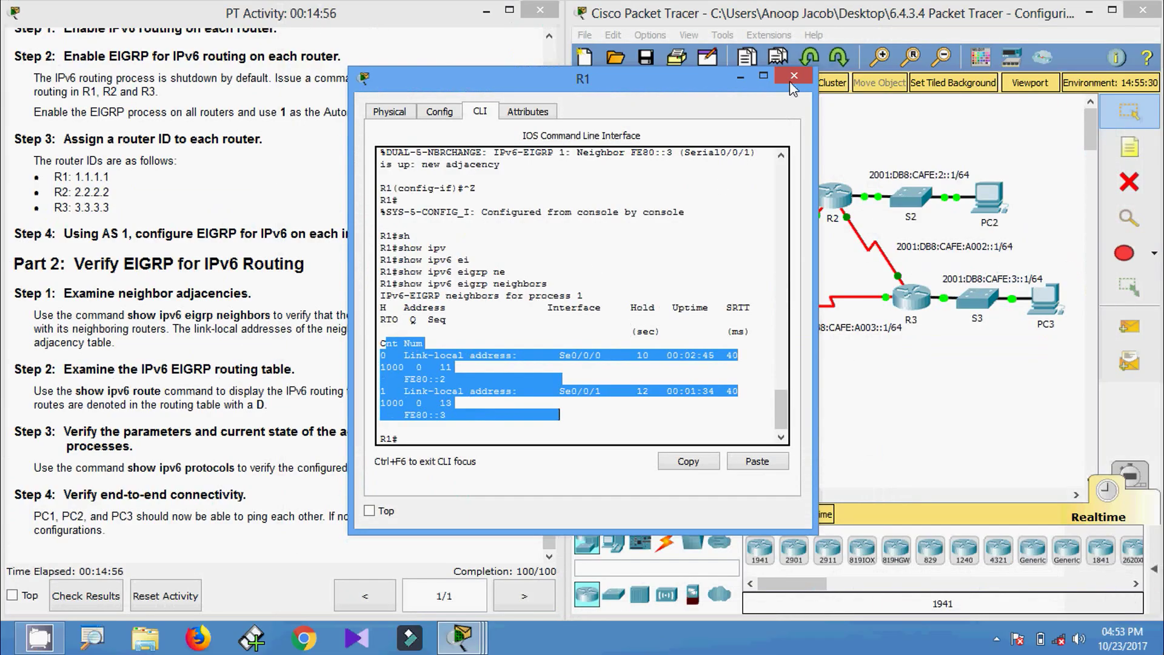
{"action": "left_click", "coordinate": [821, 172]}
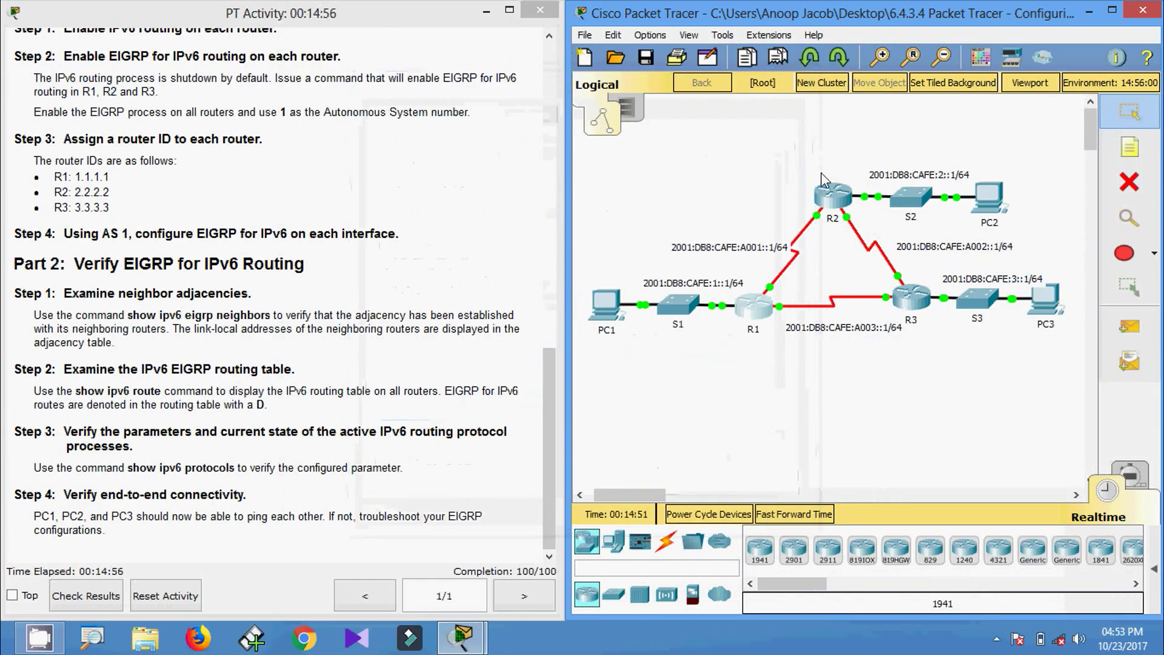
Step: Return R2 to privileged EXEC mode and examine its neighbor adjacencies with show ipv6 eigrp neighbors
{"action": "left_click", "coordinate": [832, 193]}
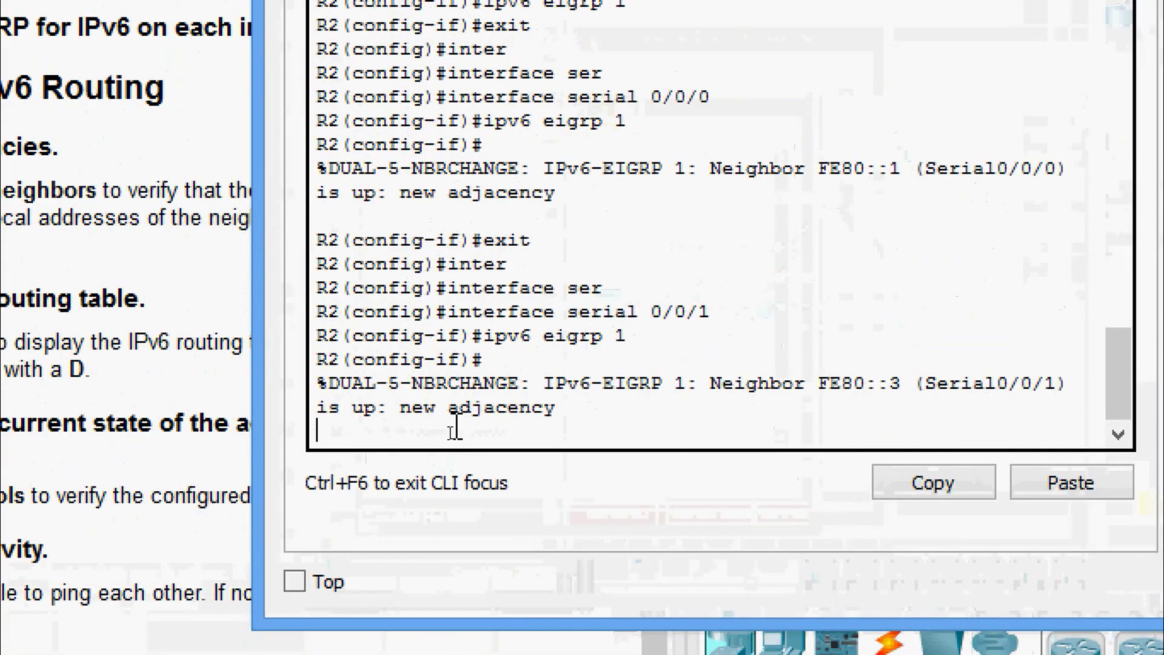
{"action": "key", "text": "ctrl+z"}
{"action": "type", "text": "s"}
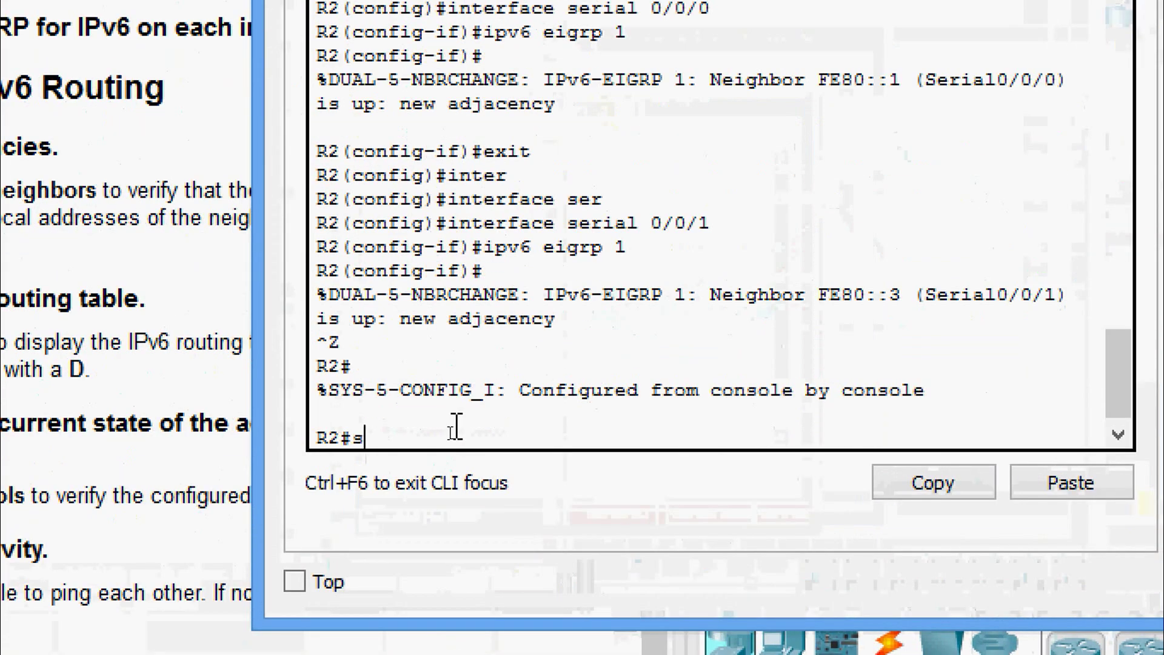
{"action": "type", "text": "h"}
{"action": "key", "text": "Tab"}
{"action": "type", "text": "ipv"}
{"action": "key", "text": "Tab"}
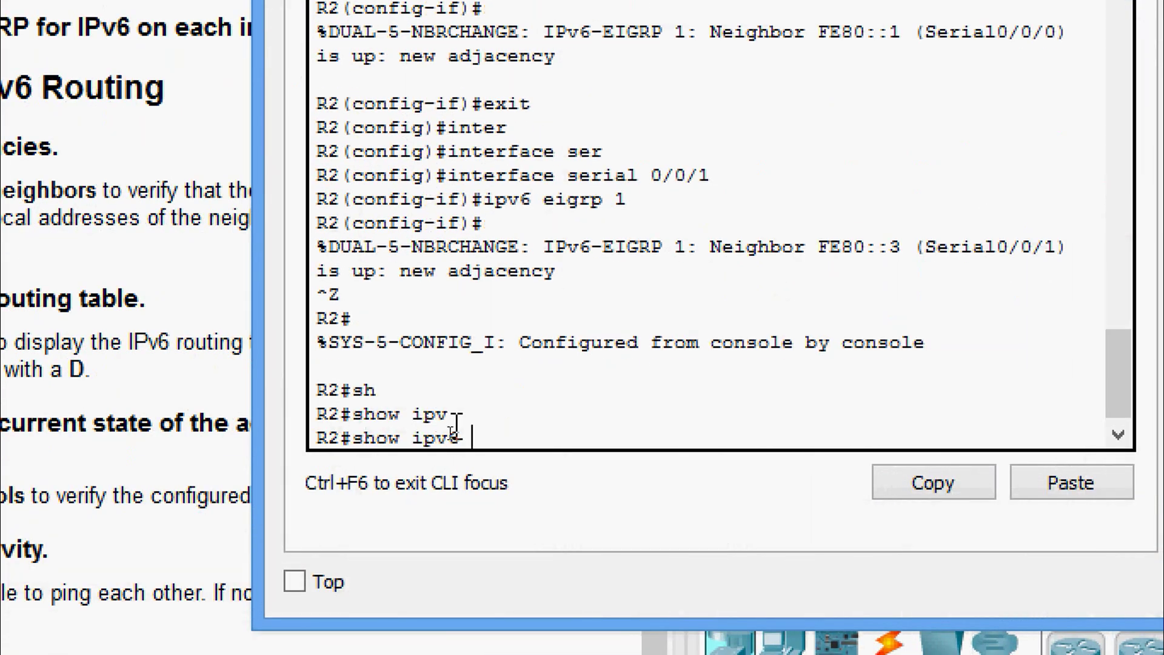
{"action": "type", "text": "ei"}
{"action": "key", "text": "Tab"}
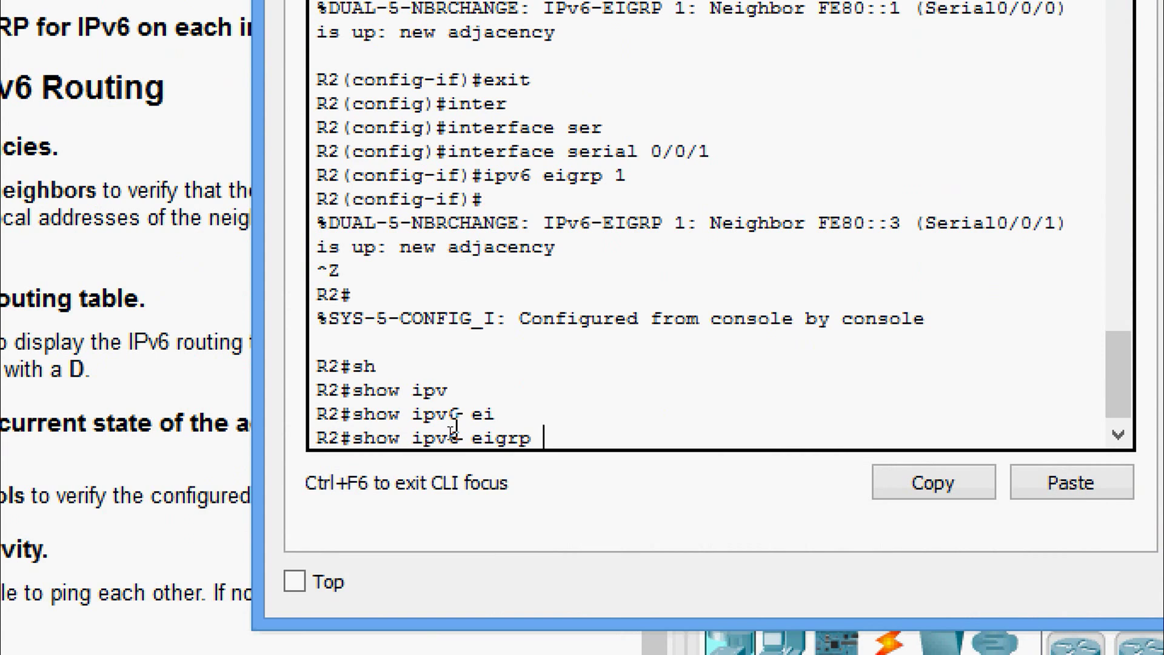
{"action": "type", "text": "ne"}
{"action": "key", "text": "Tab"}
{"action": "key", "text": "Return"}
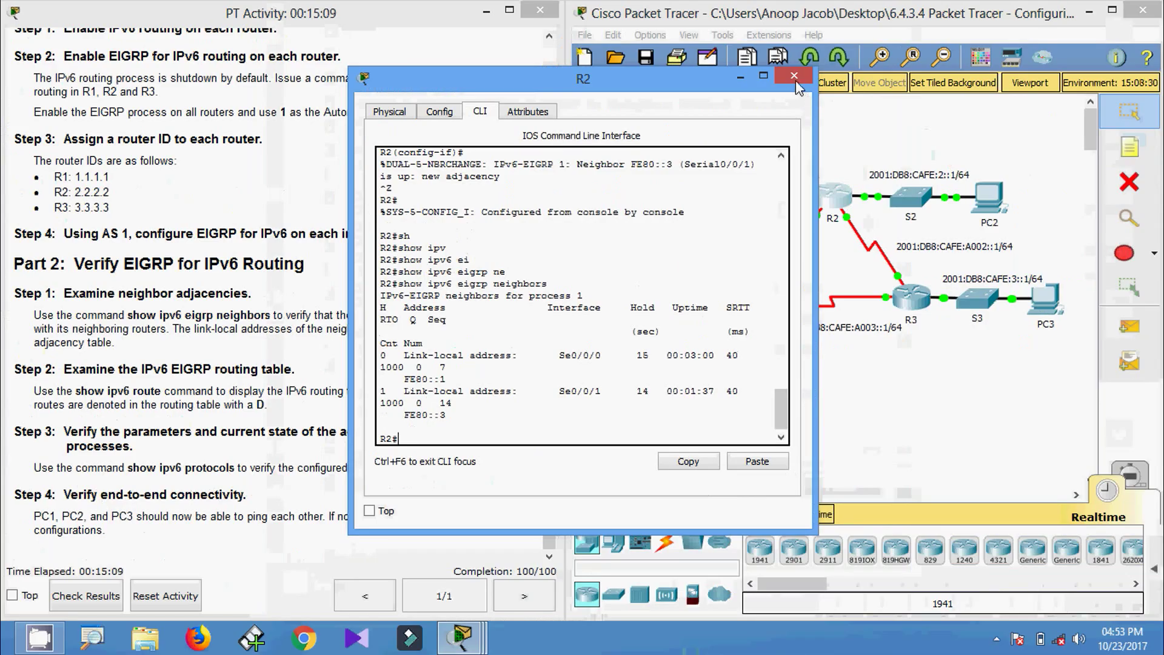
{"action": "left_click", "coordinate": [794, 75]}
Step: Return R3 to privileged EXEC mode, run show ipv6 eigrp neighbors and examine the listed link-local addresses of its neighbors
{"action": "left_click", "coordinate": [910, 295]}
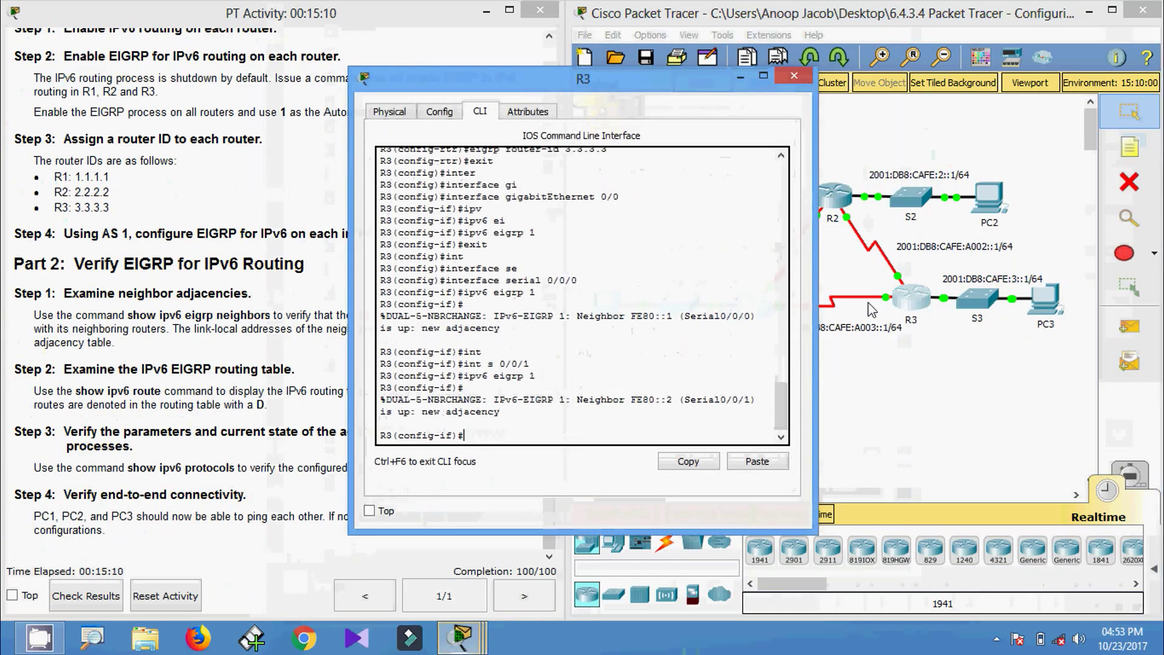
{"action": "key", "text": "ctrl+z"}
{"action": "key", "text": "Return"}
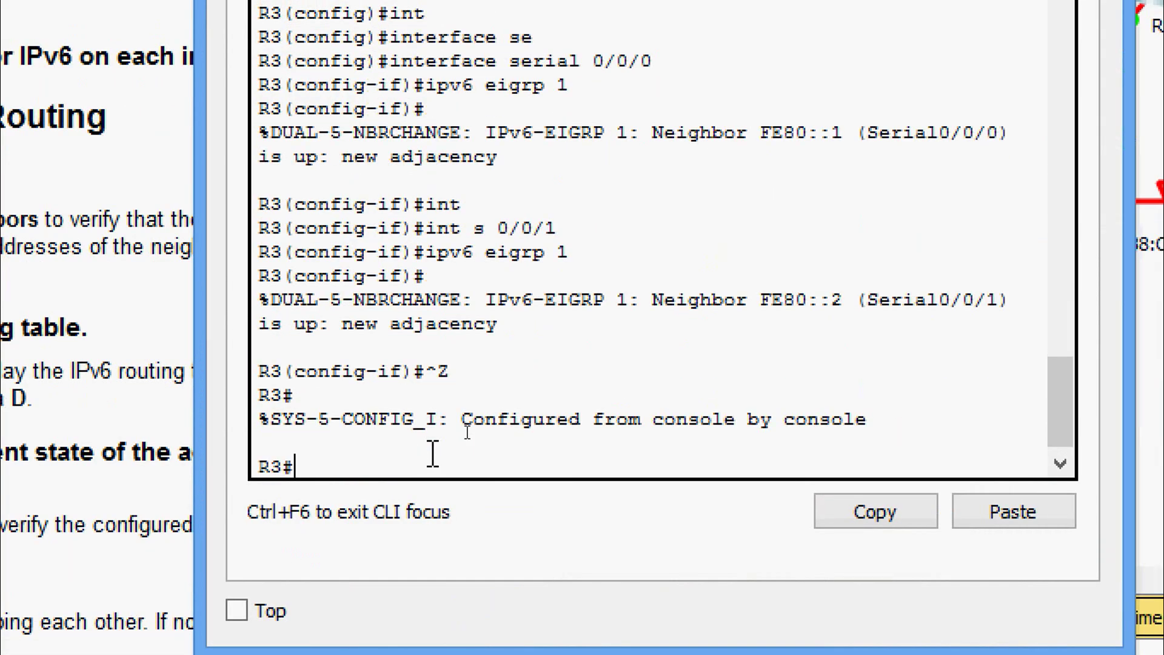
{"action": "type", "text": "sh"}
{"action": "key", "text": "Tab"}
{"action": "type", "text": "ipv"}
{"action": "key", "text": "Tab"}
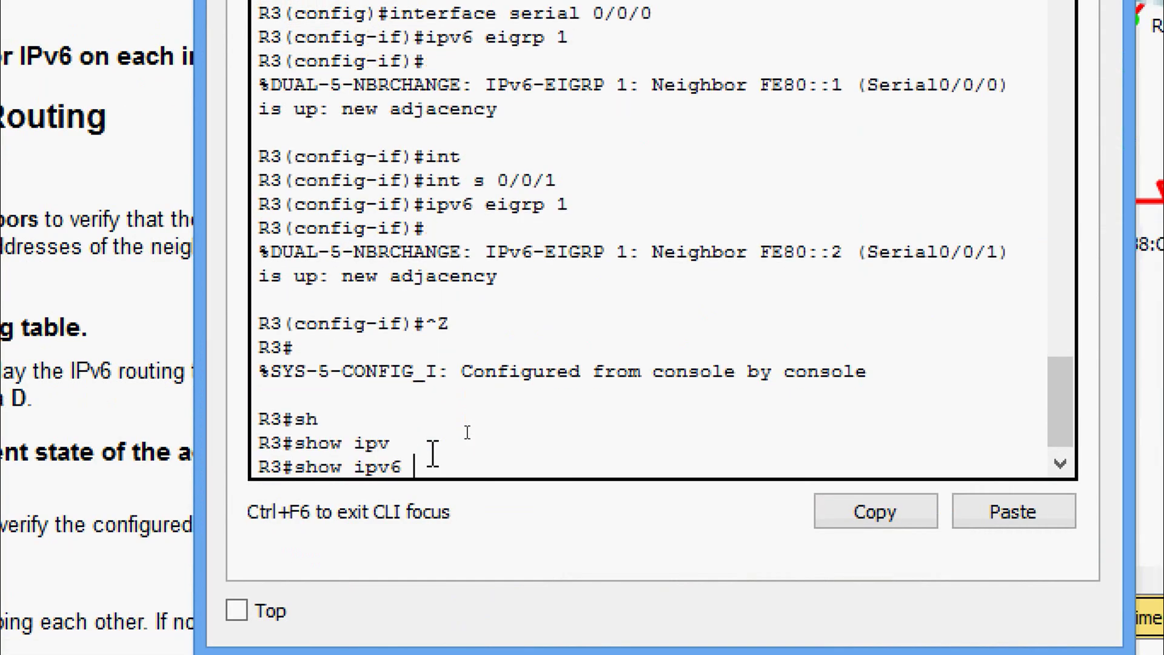
{"action": "type", "text": "ei"}
{"action": "key", "text": "Tab"}
{"action": "type", "text": "n"}
{"action": "key", "text": "Tab"}
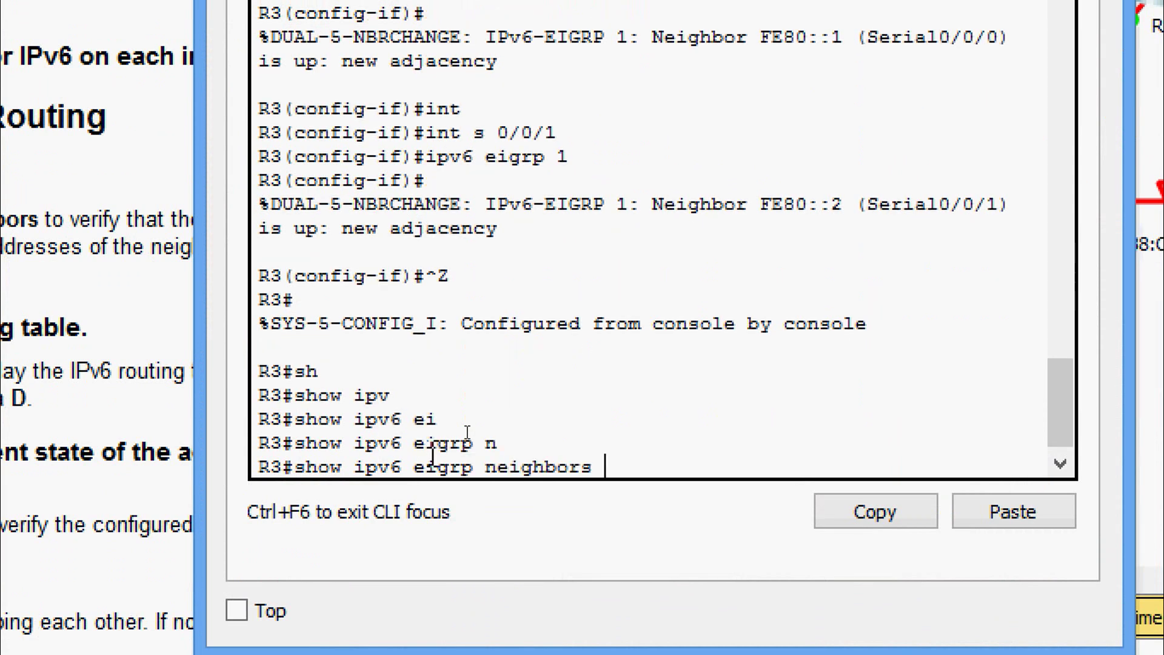
{"action": "key", "text": "Return"}
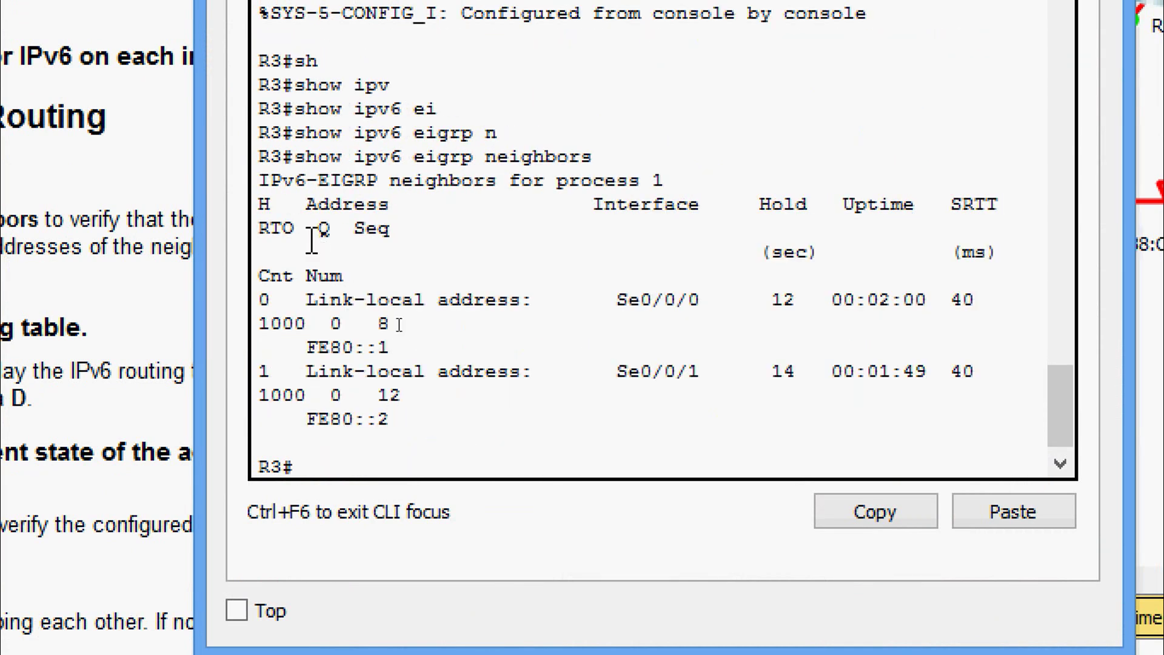
{"action": "left_click_drag", "start_coordinate": [273, 251], "coordinate": [474, 420]}
{"action": "left_click", "coordinate": [474, 421]}
{"action": "key", "text": "alt+Tab"}
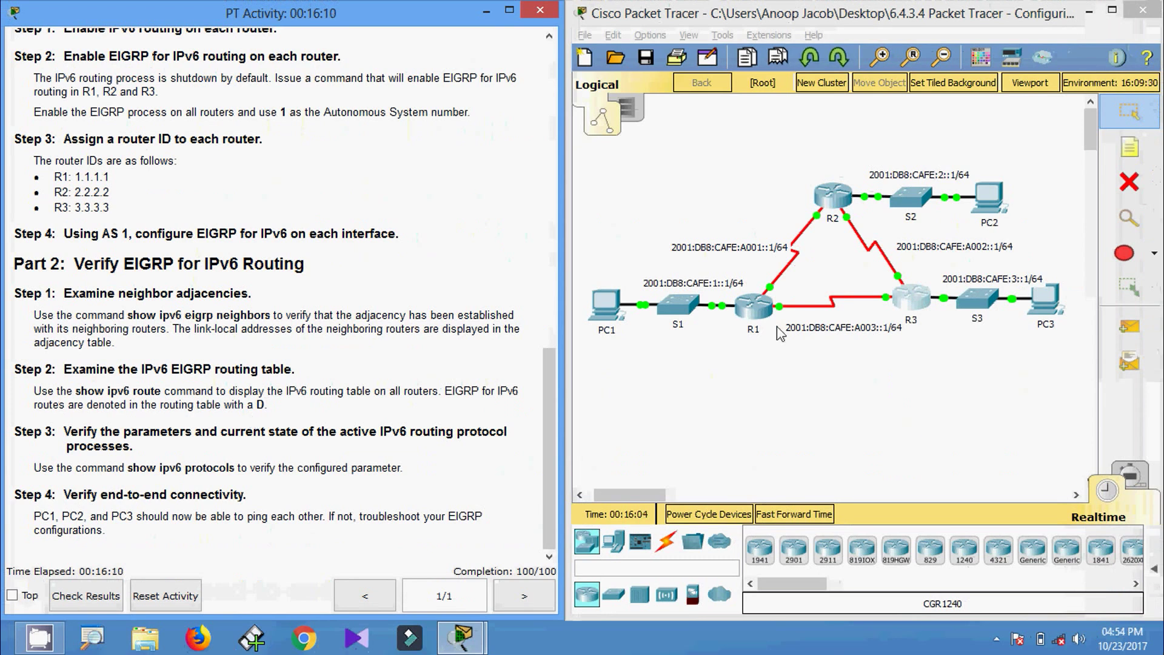
Step: Display R1's IPv6 routing table with show ipv6 route and examine the EIGRP routes marked D
{"action": "left_click", "coordinate": [753, 307]}
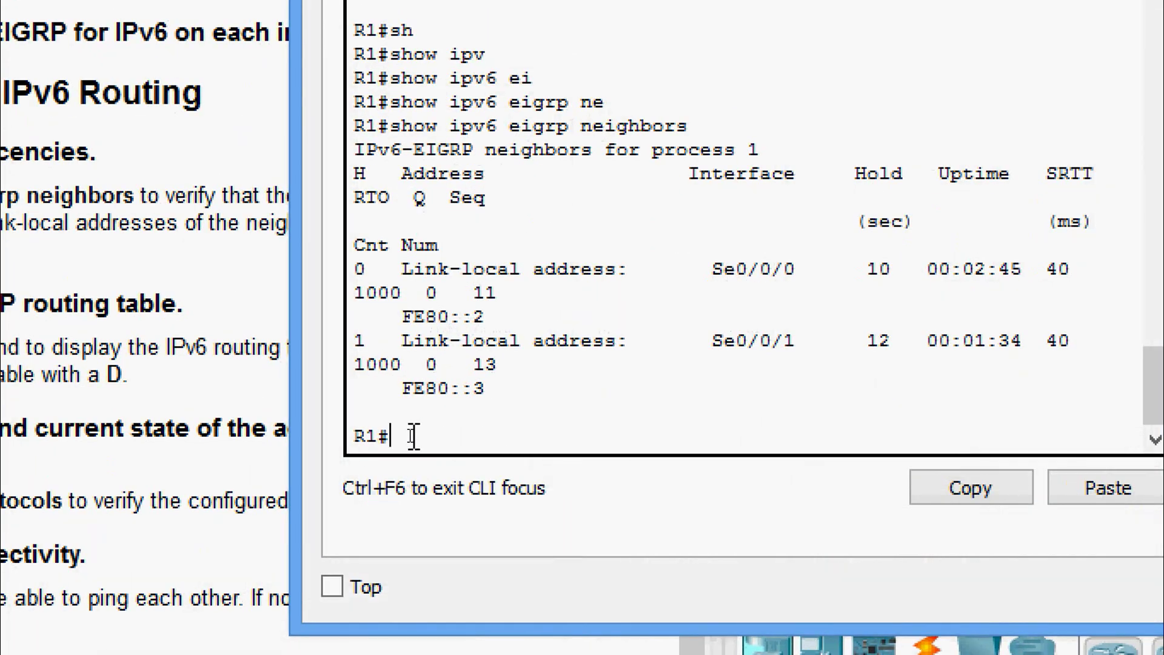
{"action": "key", "text": "Tab"}
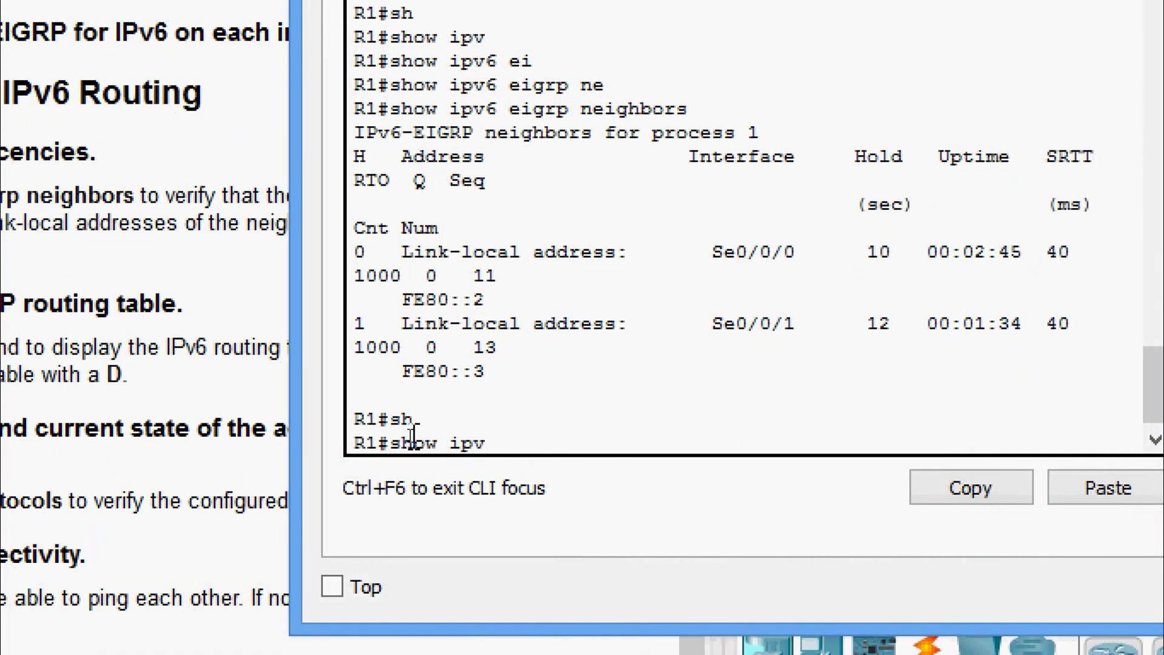
{"action": "type", "text": "ipv"}
{"action": "key", "text": "Tab"}
{"action": "type", "text": "rou"}
{"action": "key", "text": "Tab"}
{"action": "key", "text": "Return"}
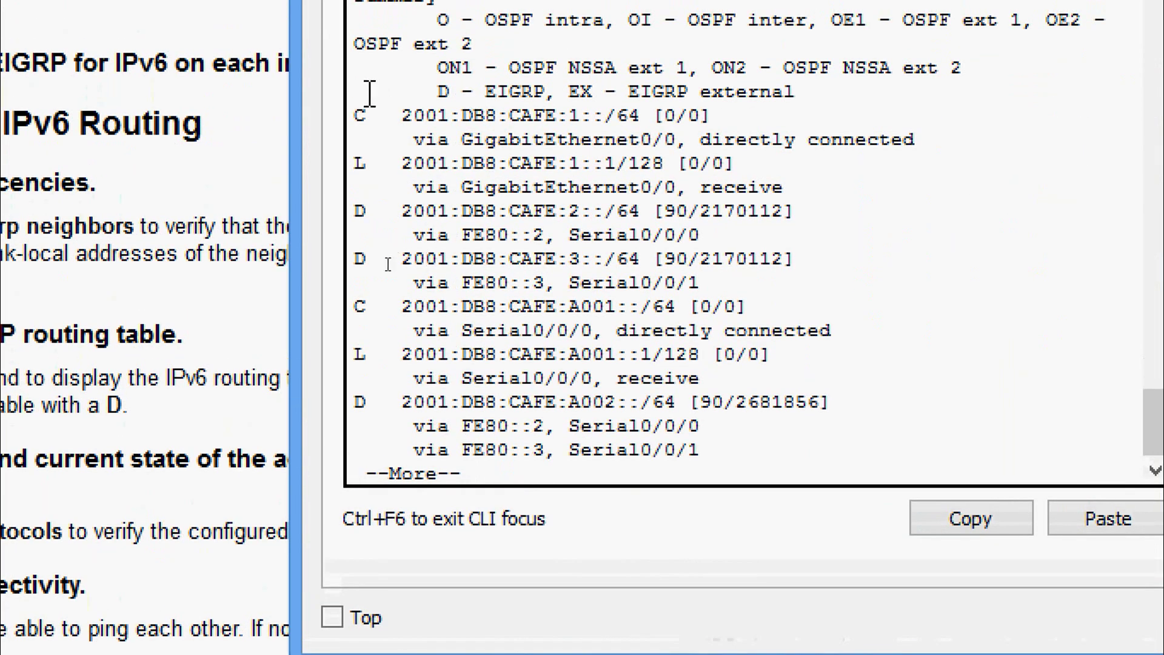
{"action": "left_click_drag", "start_coordinate": [360, 211], "coordinate": [810, 231]}
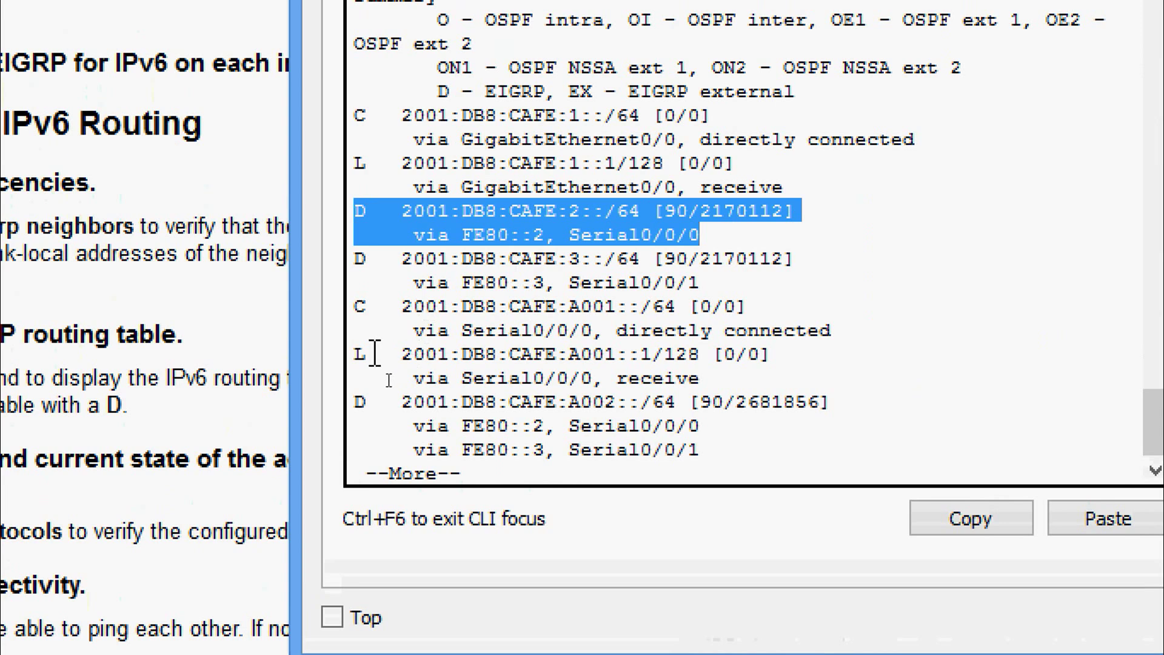
{"action": "left_click_drag", "start_coordinate": [727, 285], "coordinate": [352, 260]}
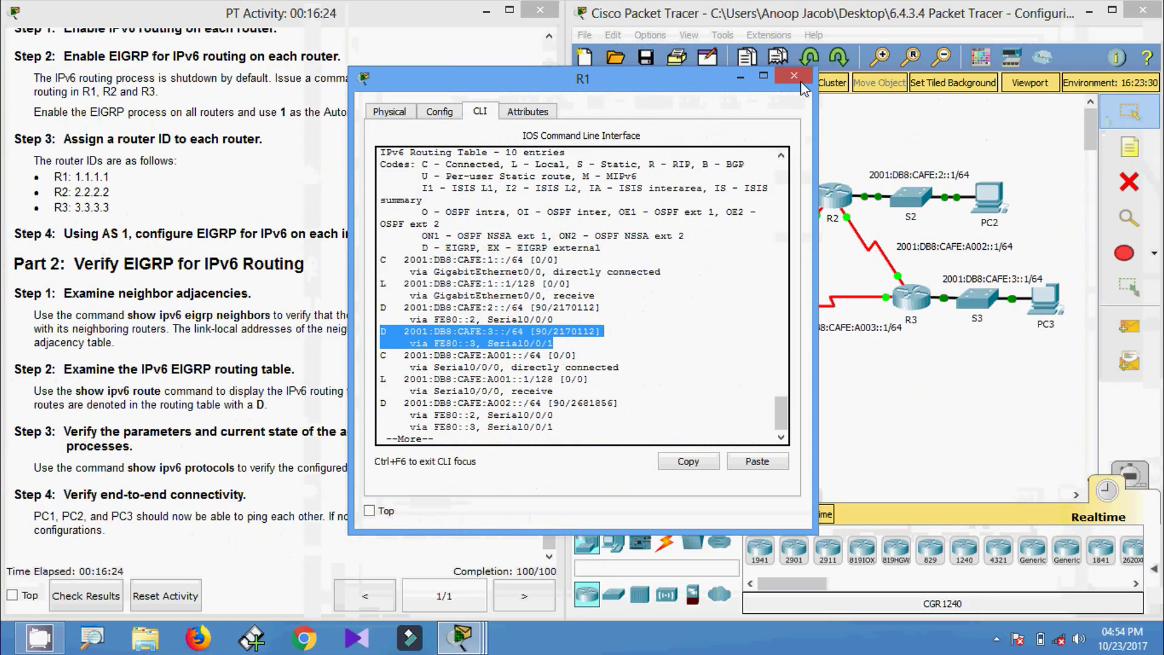
{"action": "left_click", "coordinate": [804, 83]}
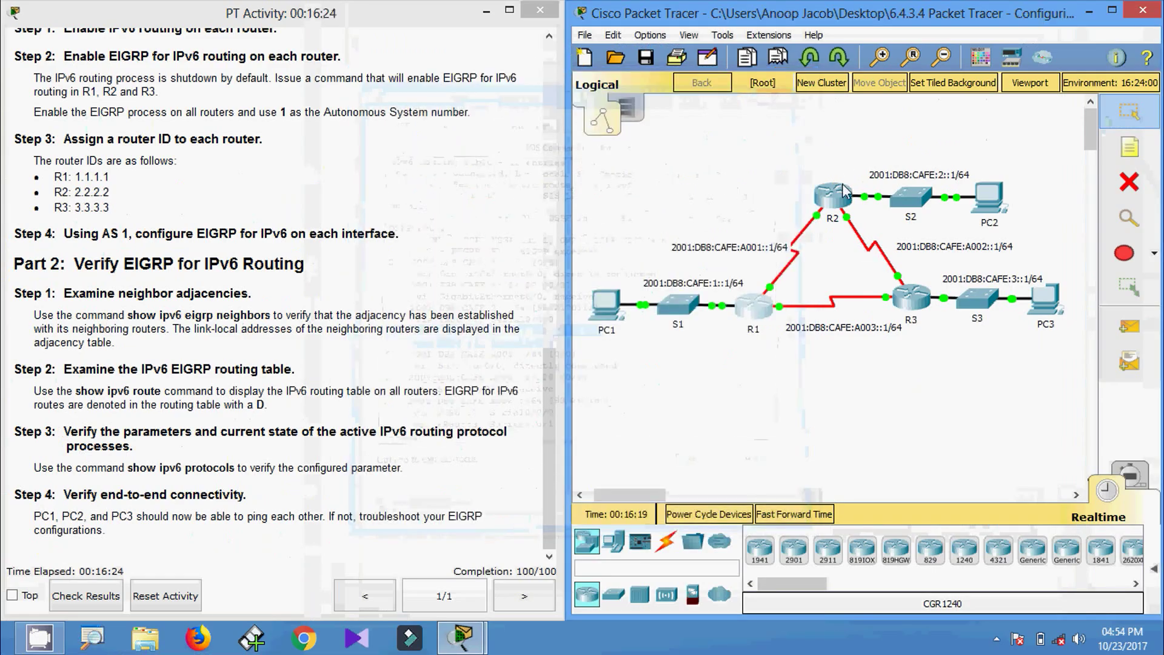
Step: Display R2's IPv6 routing table with show ipv6 route and examine the EIGRP routes in its first part
{"action": "left_click", "coordinate": [821, 212]}
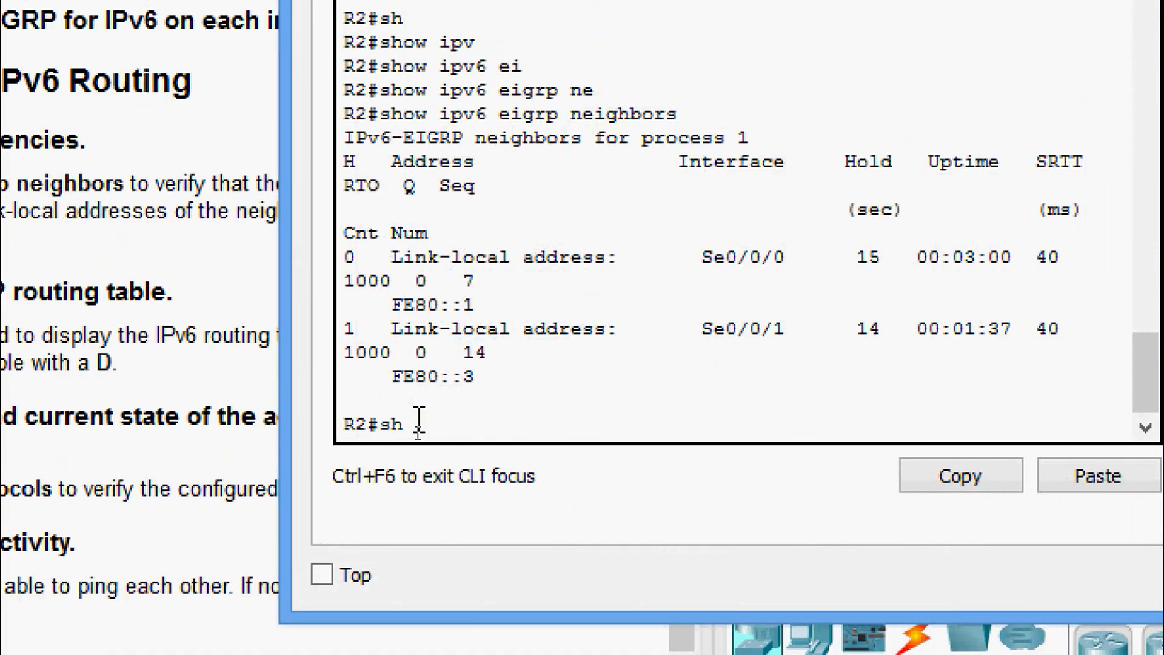
{"action": "type", "text": "sh"}
{"action": "key", "text": "Tab"}
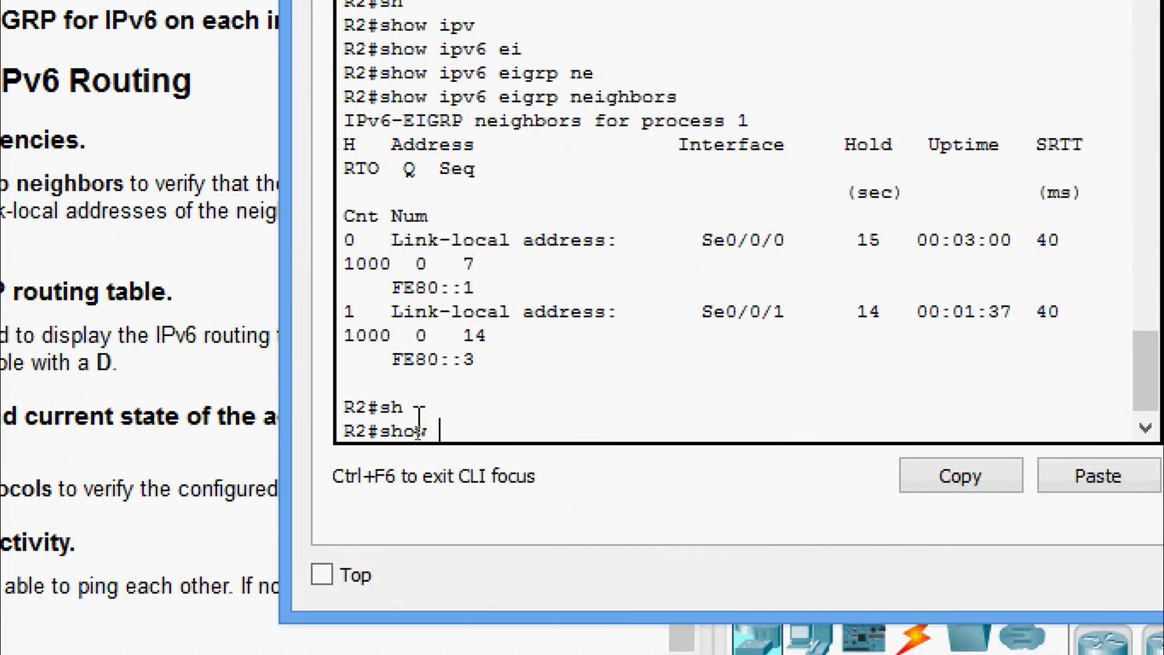
{"action": "type", "text": "ipv"}
{"action": "key", "text": "Tab"}
{"action": "type", "text": "rou"}
{"action": "key", "text": "Tab"}
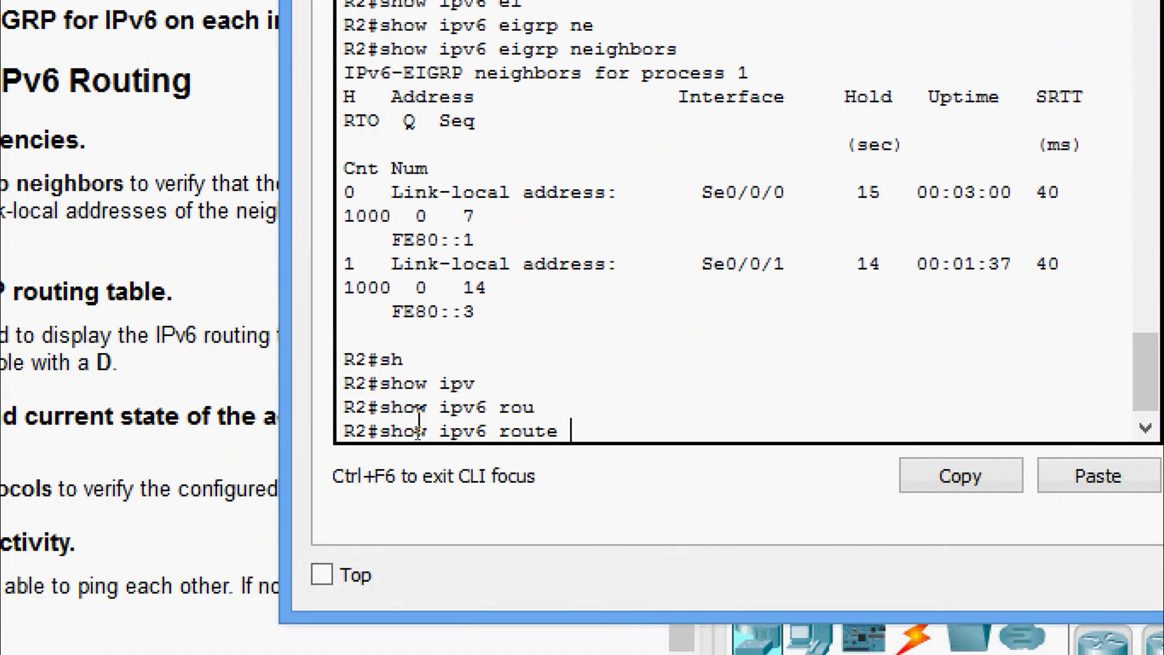
{"action": "key", "text": "Return"}
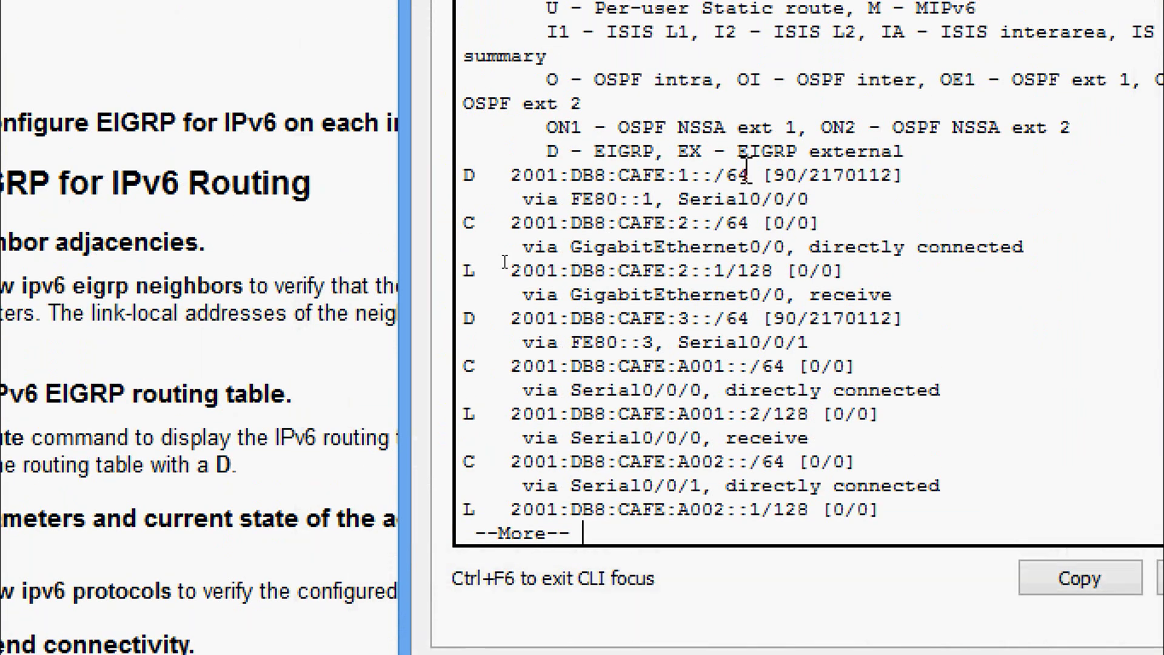
{"action": "left_click_drag", "start_coordinate": [466, 87], "coordinate": [789, 112]}
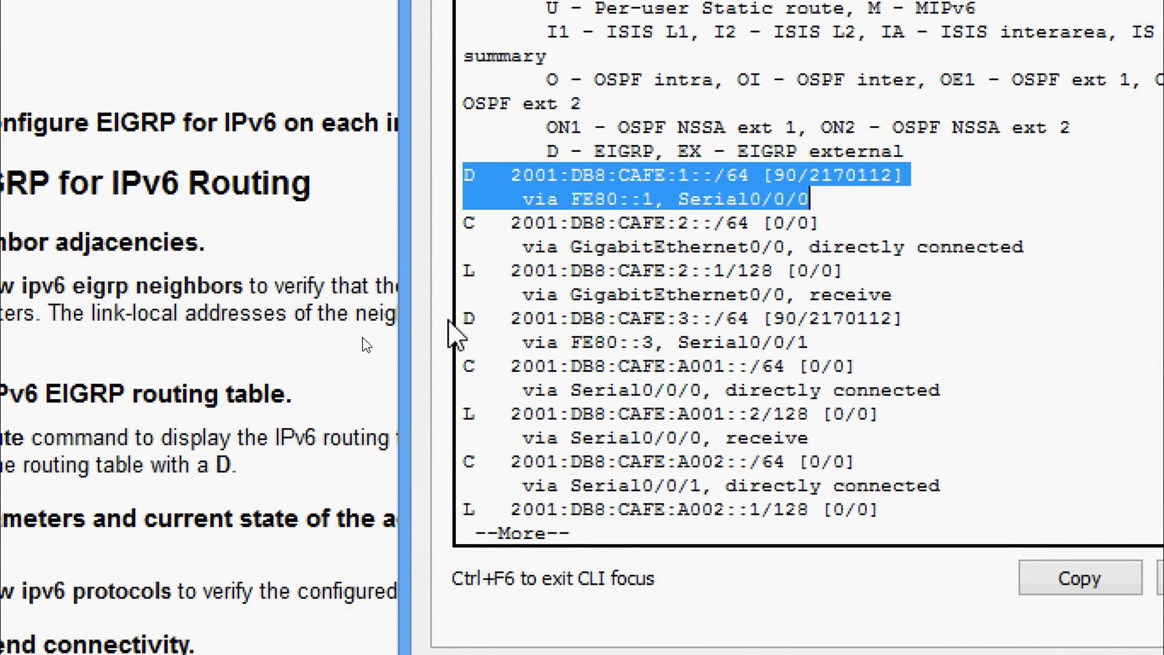
{"action": "left_click_drag", "start_coordinate": [464, 318], "coordinate": [886, 349]}
Step: Page to the end of R2's IPv6 routing table and examine the EIGRP route for 2001:DB8:CAFE:A003::/64
{"action": "key", "text": "Return"}
{"action": "key", "text": "Return"}
{"action": "key", "text": "Return"}
{"action": "key", "text": "Return"}
{"action": "key", "text": "Return"}
{"action": "key", "text": "Return"}
{"action": "key", "text": "Return"}
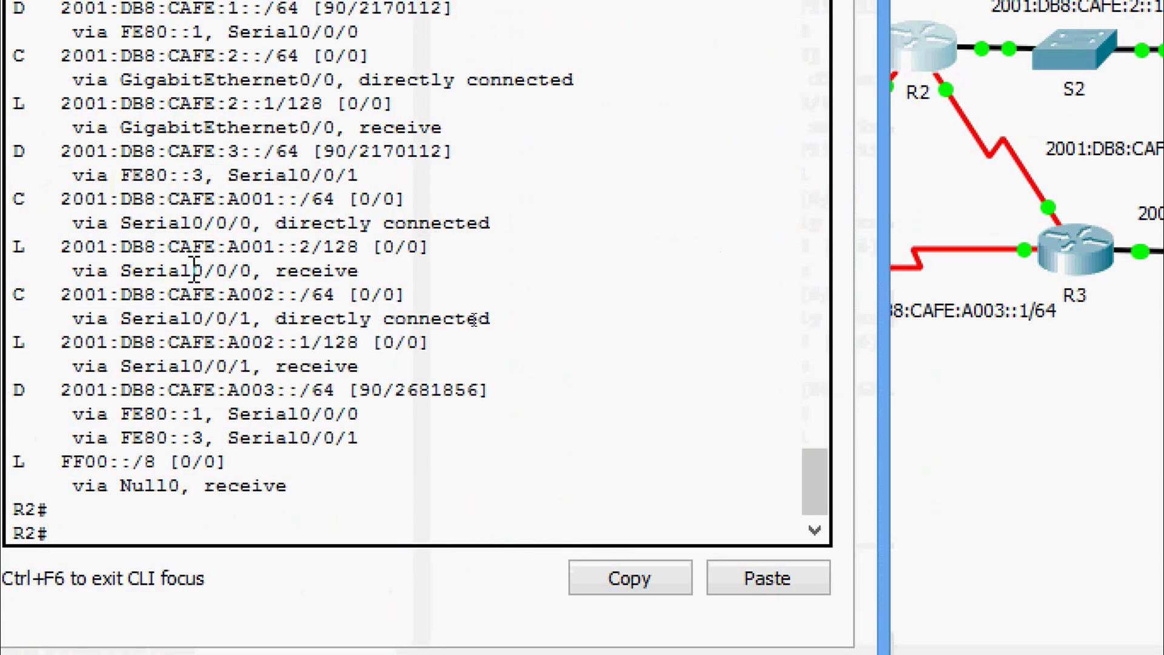
{"action": "left_click_drag", "start_coordinate": [150, 397], "coordinate": [481, 437]}
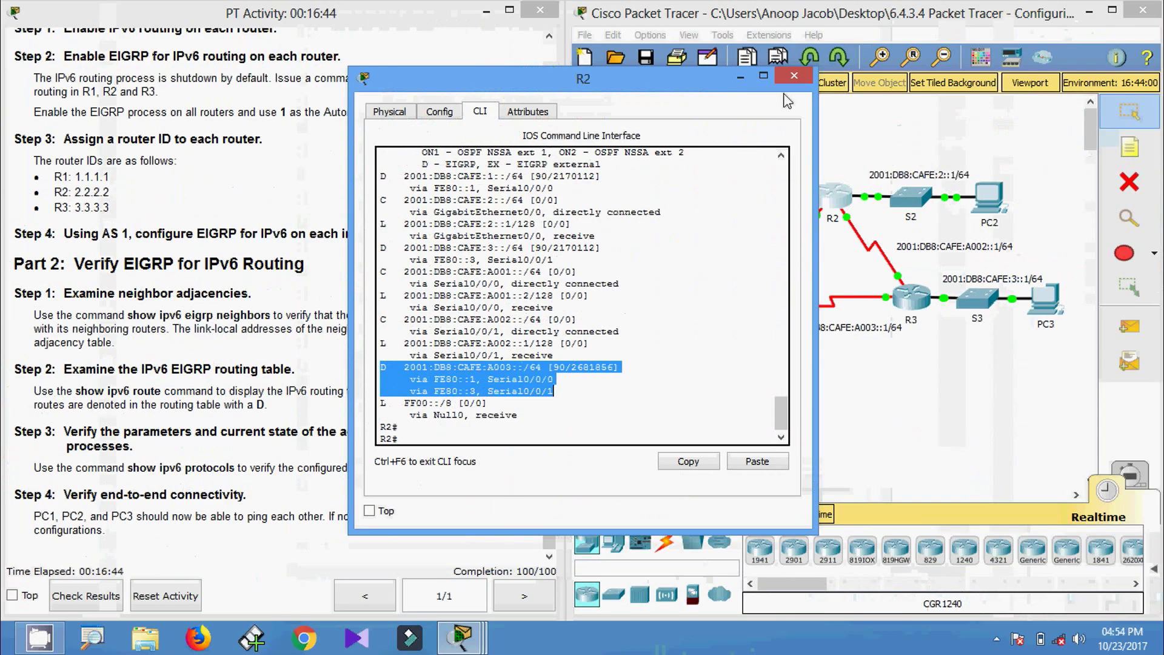
{"action": "left_click", "coordinate": [794, 75]}
Step: Display R3's complete IPv6 routing table with show ipv6 route, paging through to its end
{"action": "left_click", "coordinate": [909, 297]}
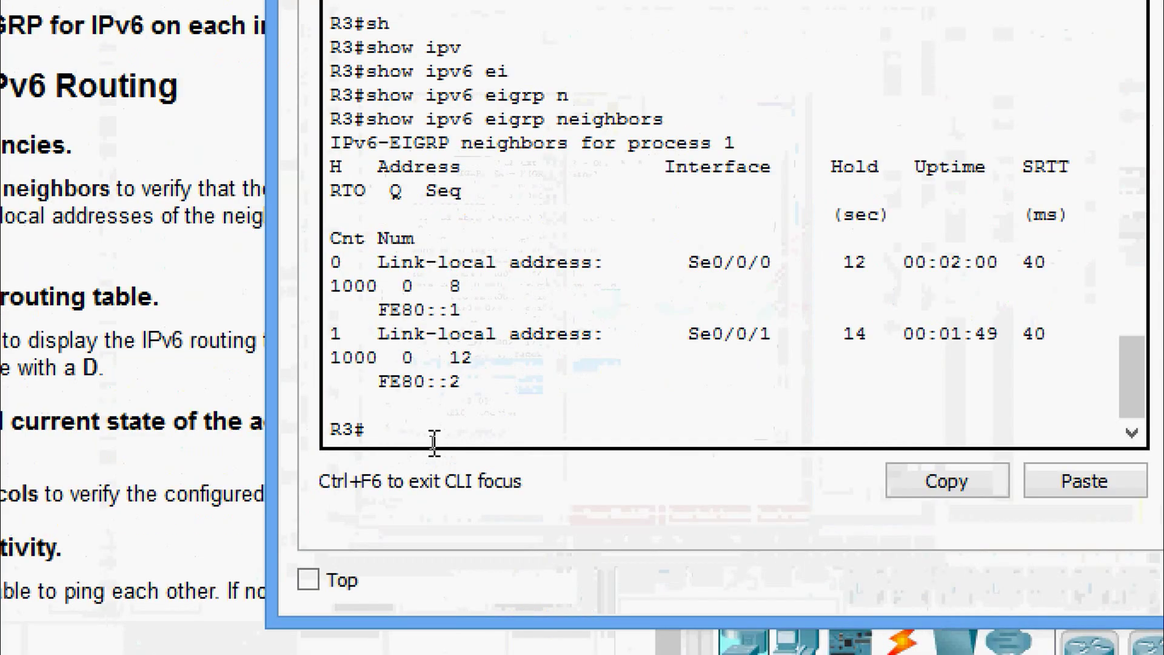
{"action": "type", "text": "sh"}
{"action": "key", "text": "Tab"}
{"action": "type", "text": "i"}
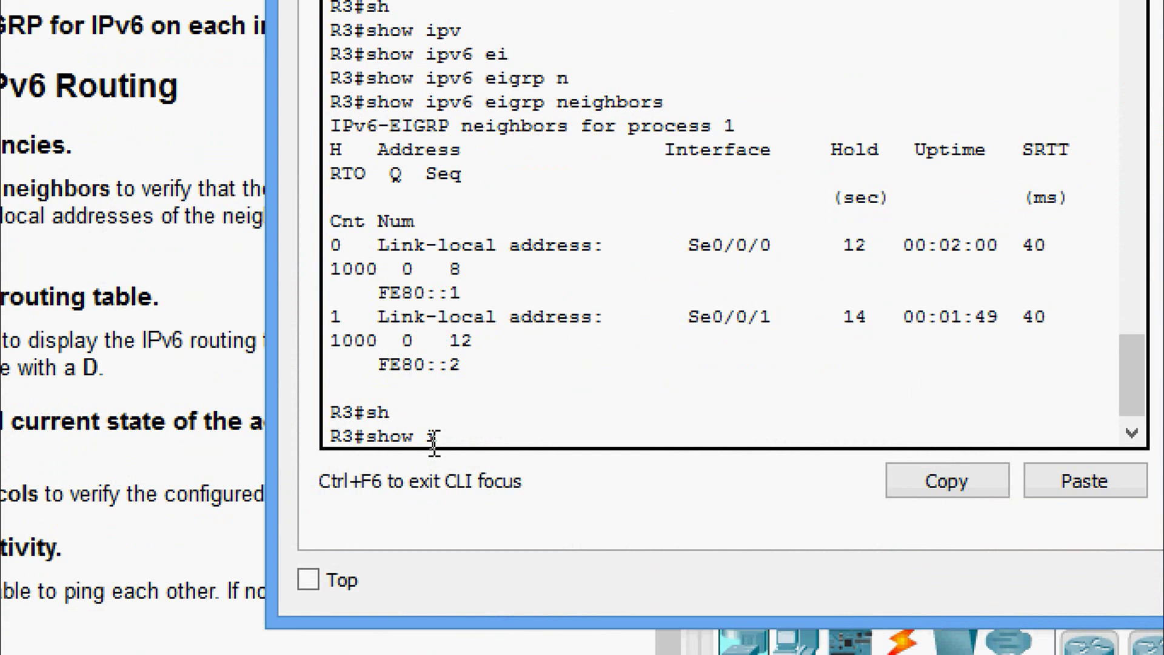
{"action": "type", "text": "pv"}
{"action": "key", "text": "Tab"}
{"action": "type", "text": "rou"}
{"action": "key", "text": "Tab"}
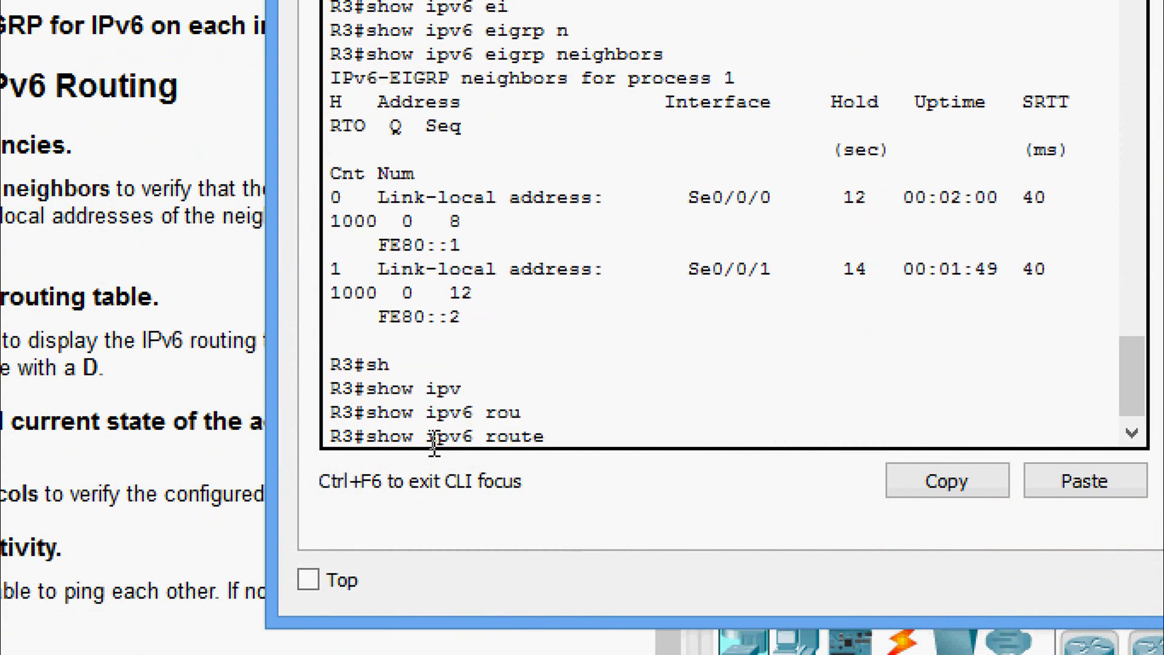
{"action": "key", "text": "Return"}
{"action": "key", "text": "Return"}
{"action": "key", "text": "Return"}
{"action": "key", "text": "Return"}
{"action": "key", "text": "Return"}
{"action": "key", "text": "Return"}
{"action": "key", "text": "Return"}
{"action": "key", "text": "Return"}
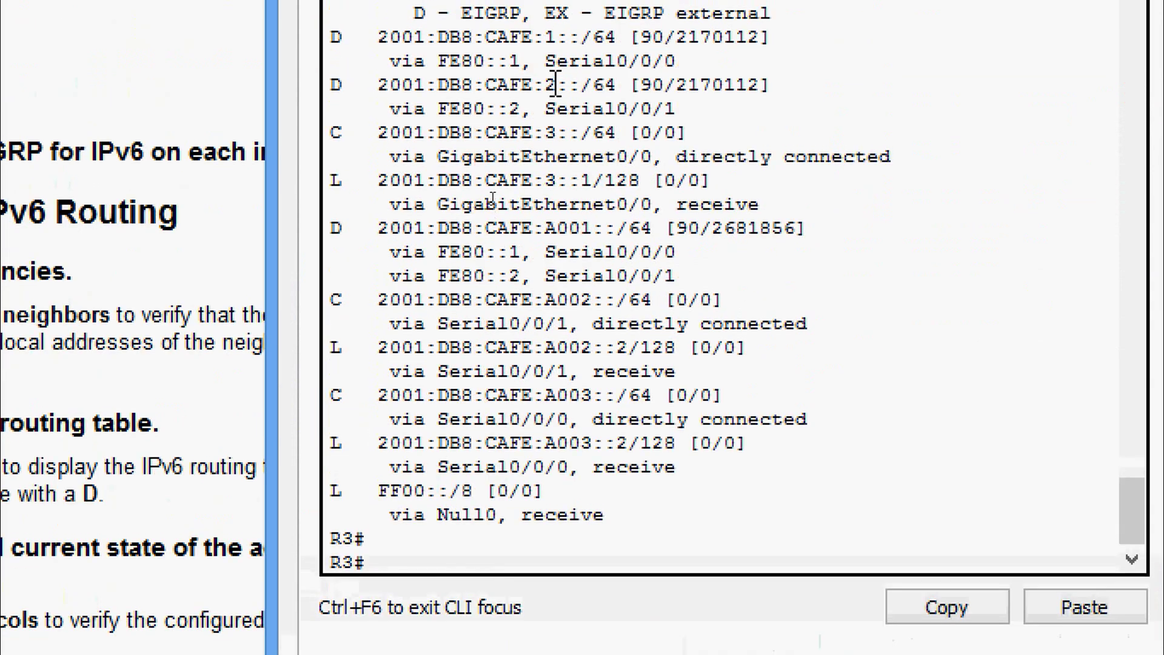
Step: Examine the EIGRP routes marked D in R3's IPv6 routing table and return to the network topology
{"action": "scroll", "coordinate": [407, 131], "scroll_direction": "up", "scroll_amount": 2}
{"action": "scroll", "coordinate": [407, 130], "scroll_direction": "up", "scroll_amount": 2}
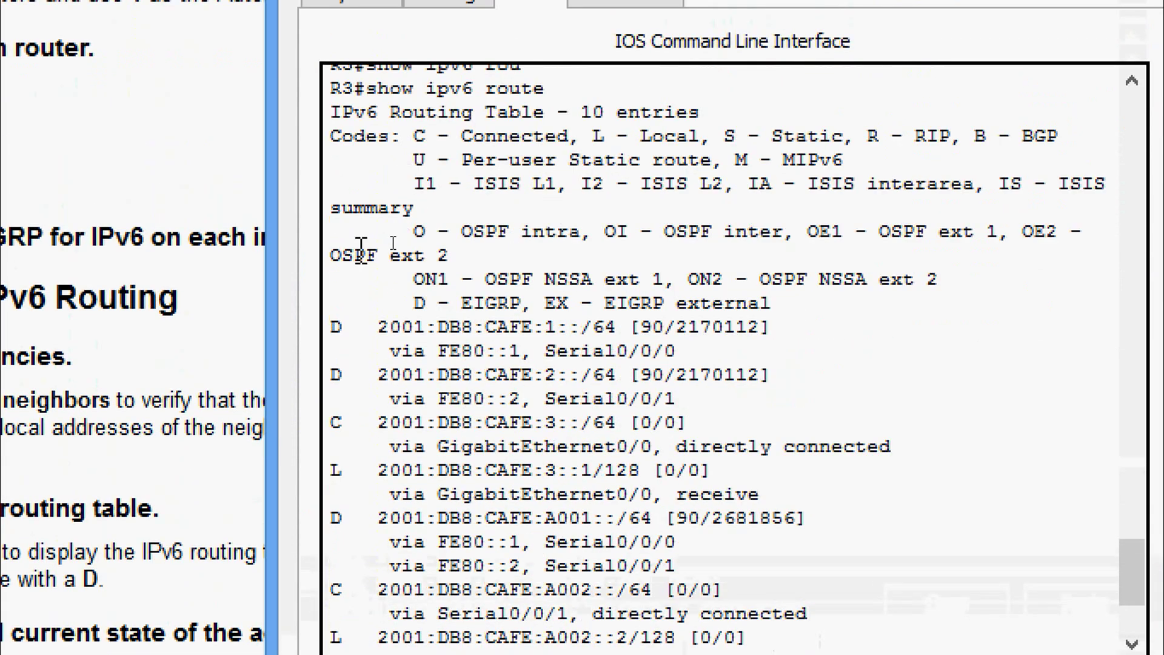
{"action": "left_click_drag", "start_coordinate": [332, 324], "coordinate": [753, 398]}
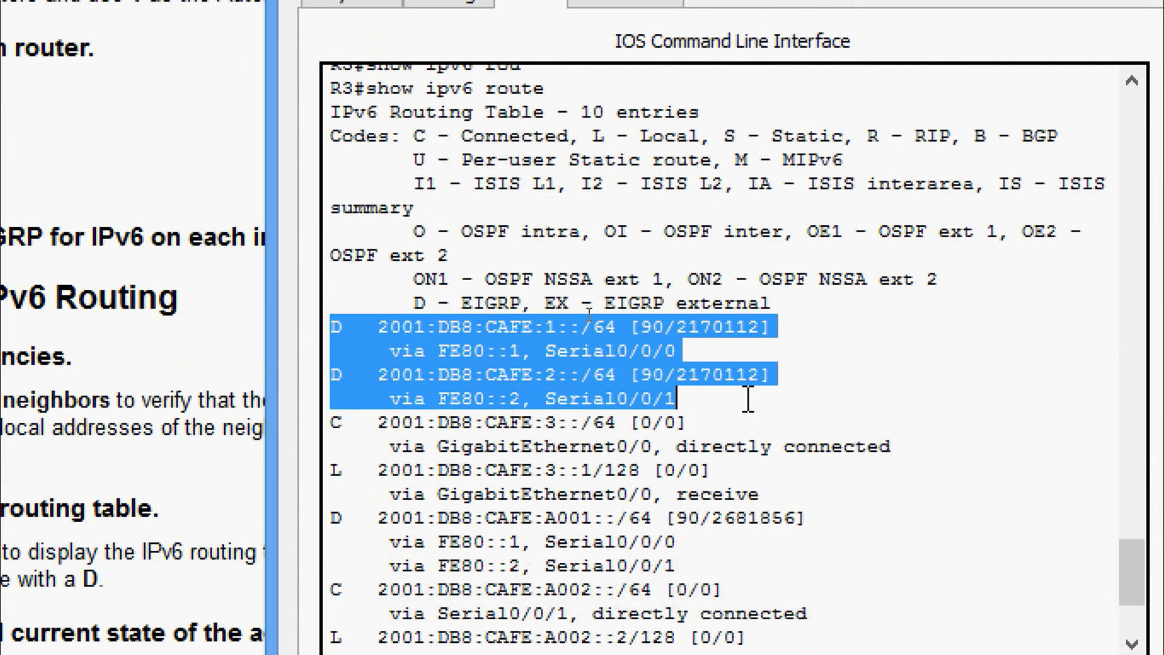
{"action": "scroll", "coordinate": [751, 395], "scroll_direction": "down", "scroll_amount": 4}
{"action": "left_click_drag", "start_coordinate": [337, 309], "coordinate": [755, 353]}
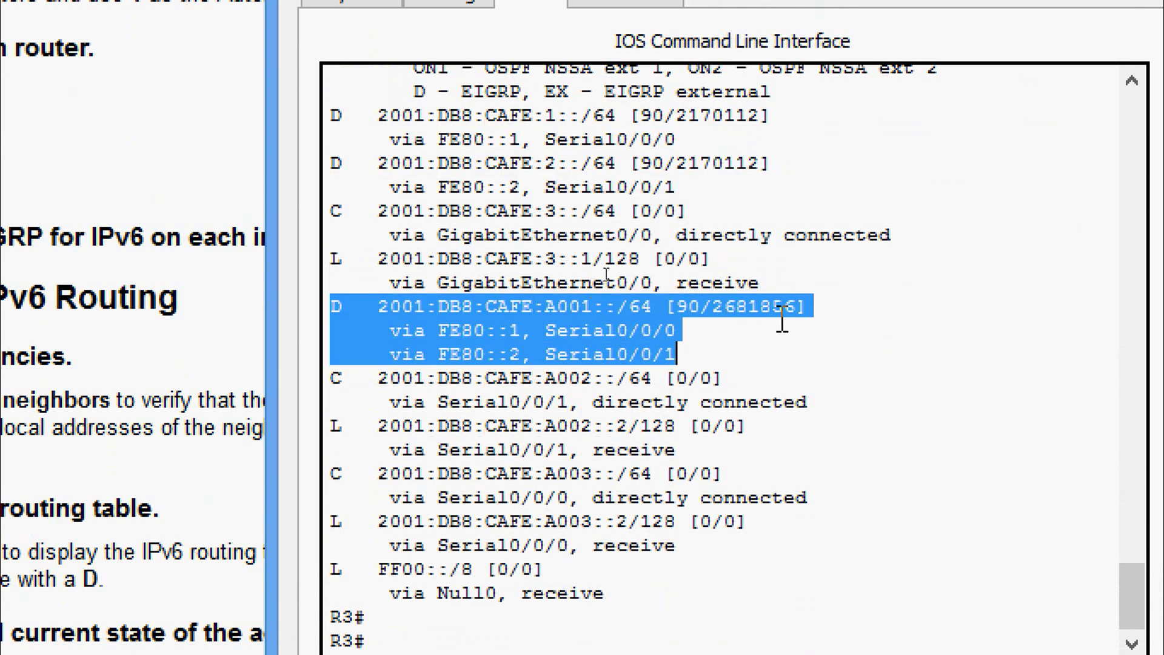
{"action": "left_click", "coordinate": [156, 485]}
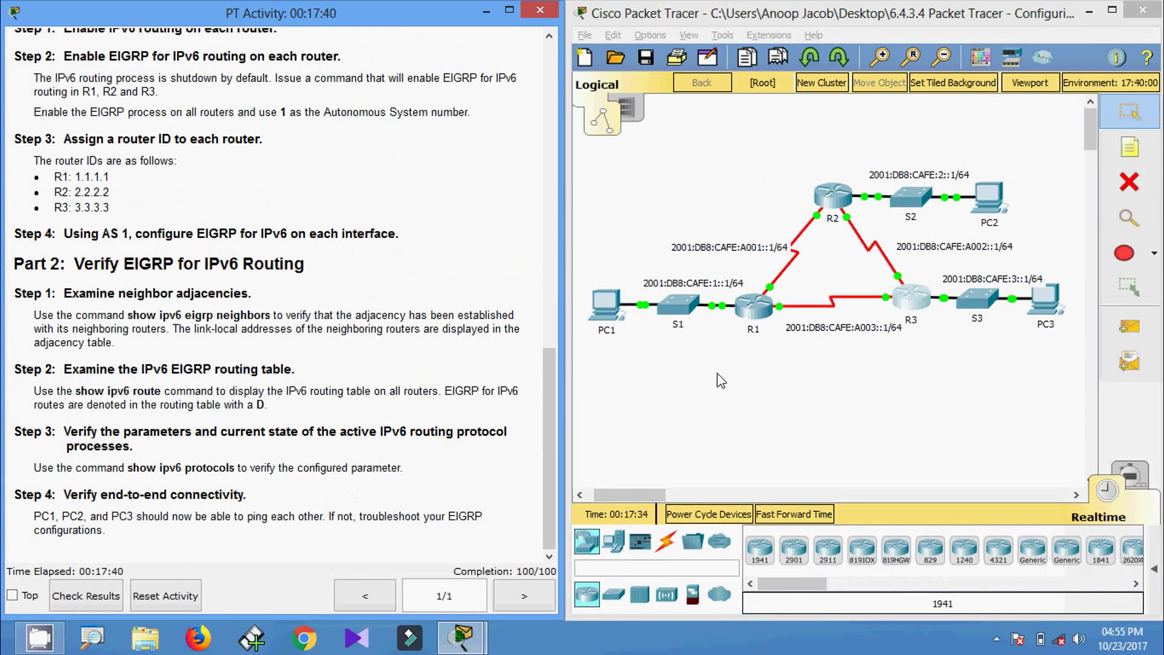
Step: Open R1's command line and page through the rest of its IPv6 routing table back to the privileged prompt
{"action": "left_click", "coordinate": [753, 306]}
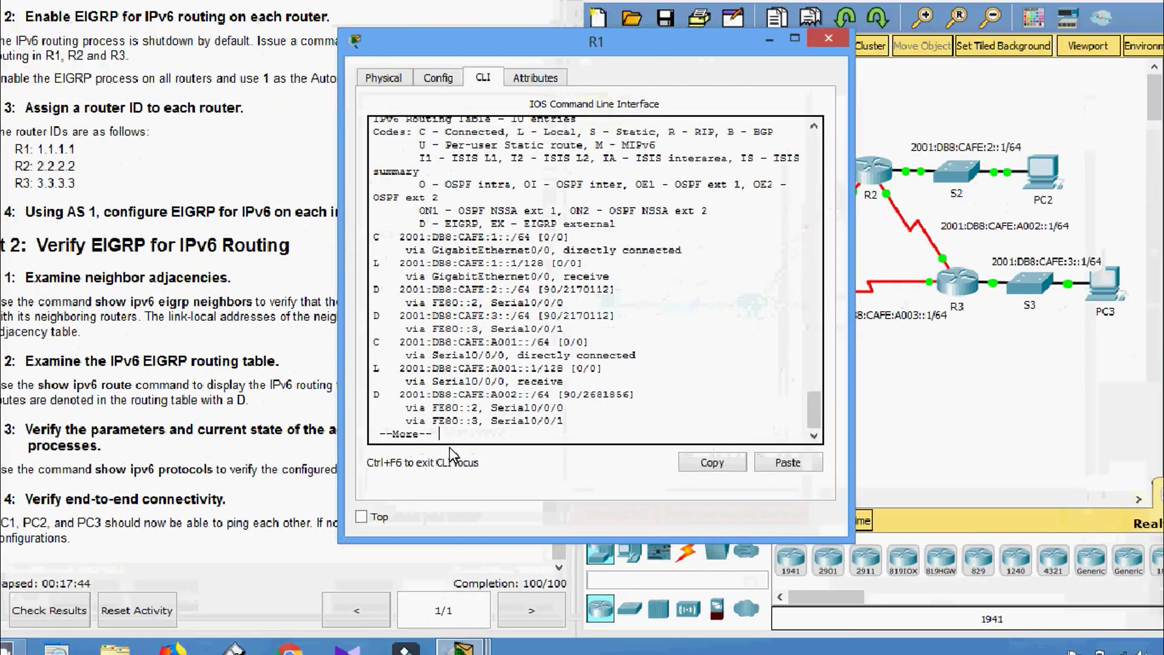
{"action": "key", "text": "Return"}
{"action": "key", "text": "Return"}
{"action": "key", "text": "Return"}
{"action": "key", "text": "Return"}
{"action": "key", "text": "Return"}
{"action": "key", "text": "Return"}
{"action": "key", "text": "Return"}
{"action": "key", "text": "Return"}
{"action": "key", "text": "Return"}
{"action": "key", "text": "Return"}
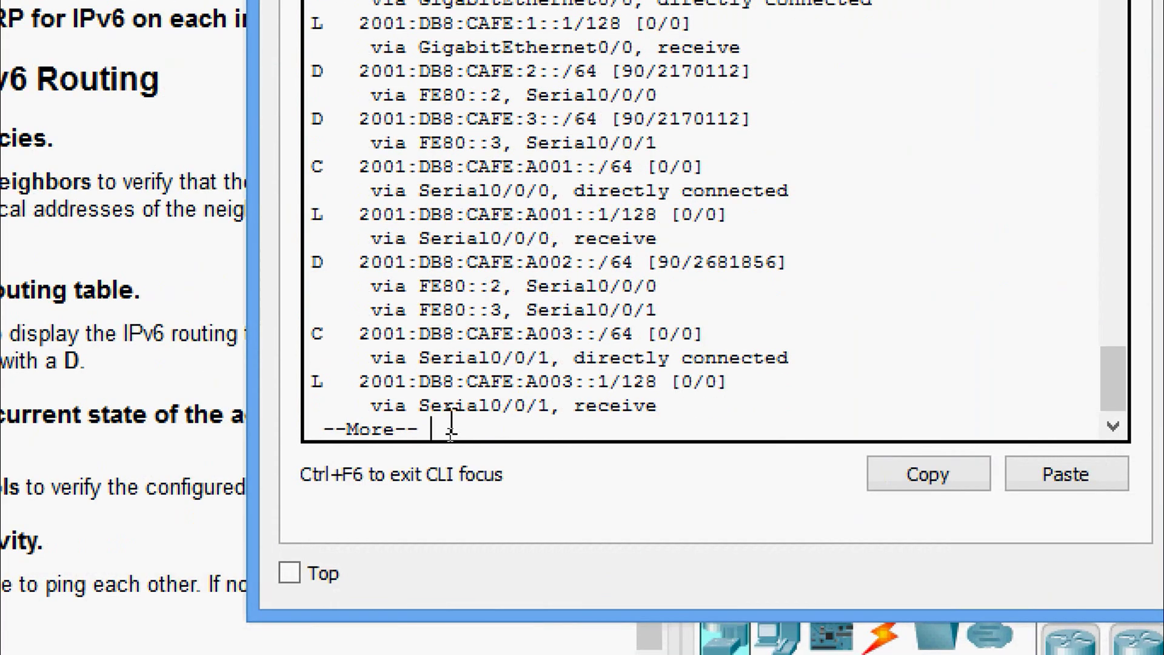
Step: Display R1's routing protocol parameters with show ipv6 protocols, examine the EIGRP interfaces, and close R1
{"action": "type", "text": "s"}
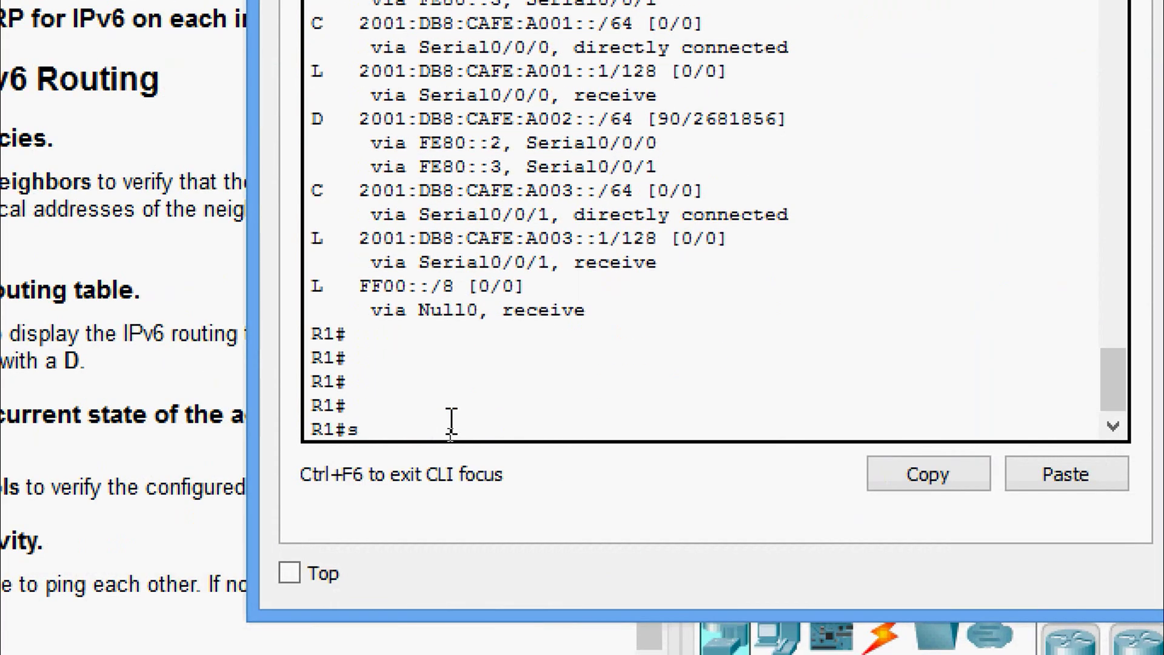
{"action": "type", "text": "h"}
{"action": "key", "text": "Tab"}
{"action": "type", "text": "ipv"}
{"action": "key", "text": "Tab"}
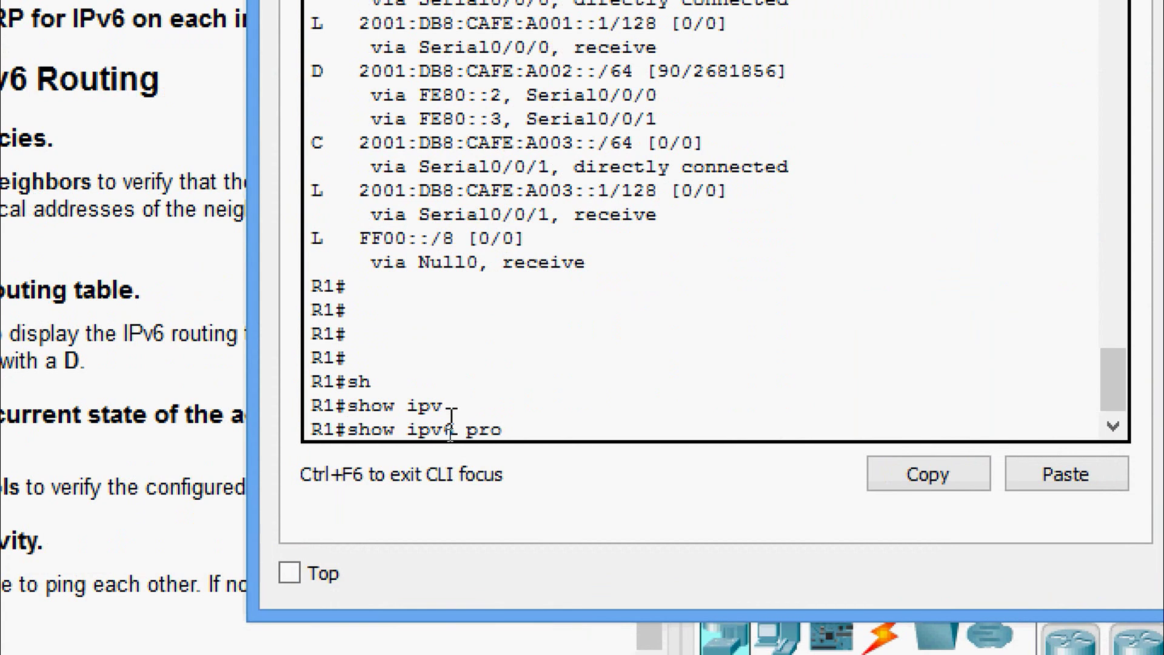
{"action": "type", "text": "pro"}
{"action": "key", "text": "Tab"}
{"action": "key", "text": "Return"}
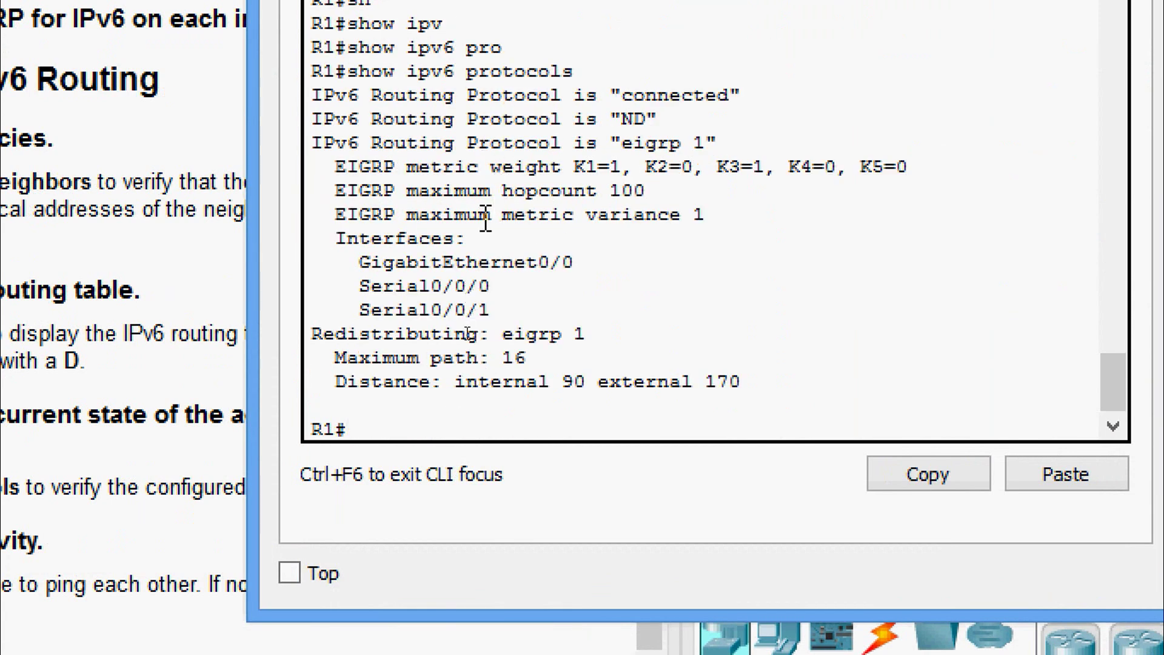
{"action": "left_click_drag", "start_coordinate": [372, 262], "coordinate": [586, 334]}
{"action": "key", "text": "Return"}
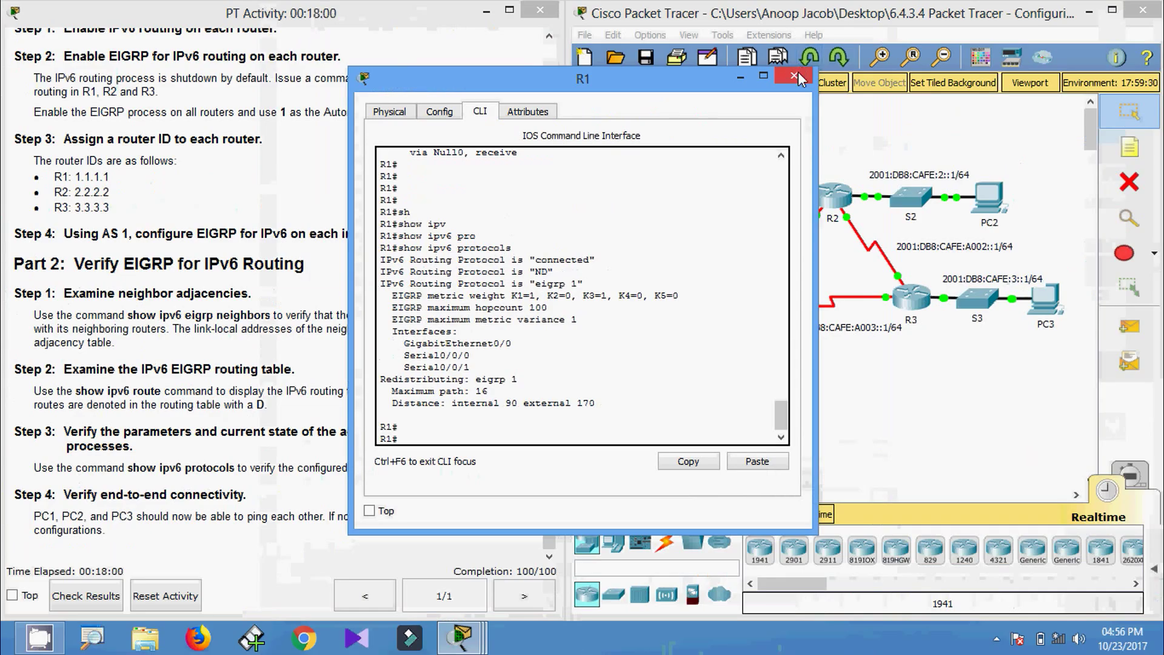
{"action": "left_click", "coordinate": [796, 76]}
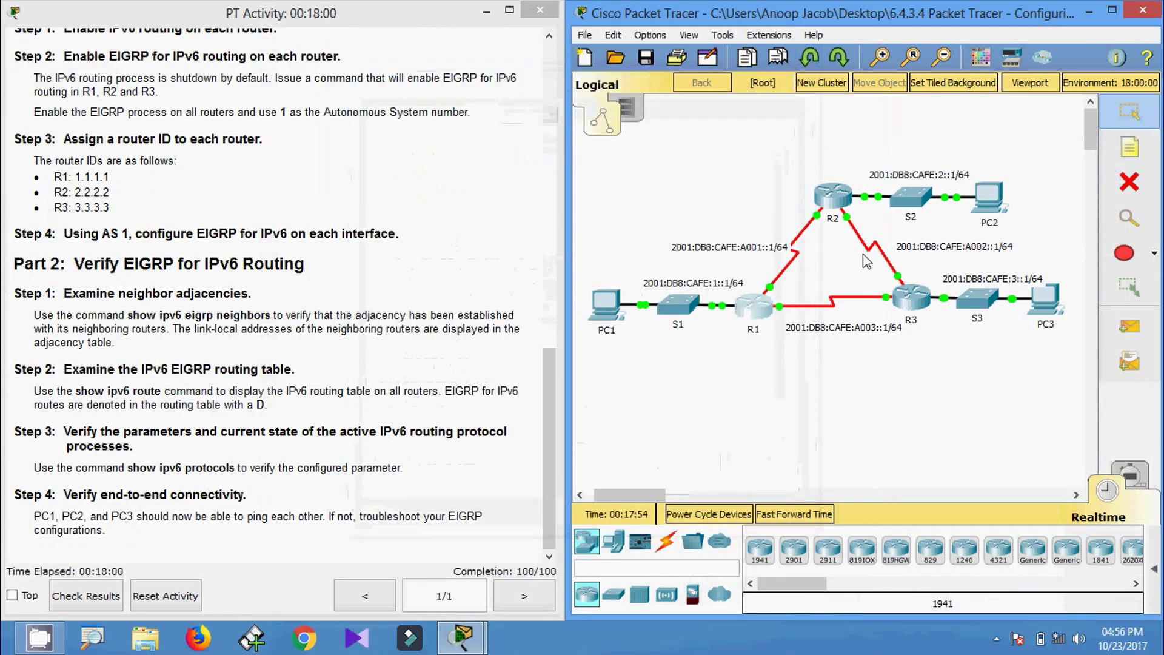
Step: Open R2's command line and display its IPv6 routing protocol parameters with show ipv6 protocols
{"action": "left_click", "coordinate": [832, 209]}
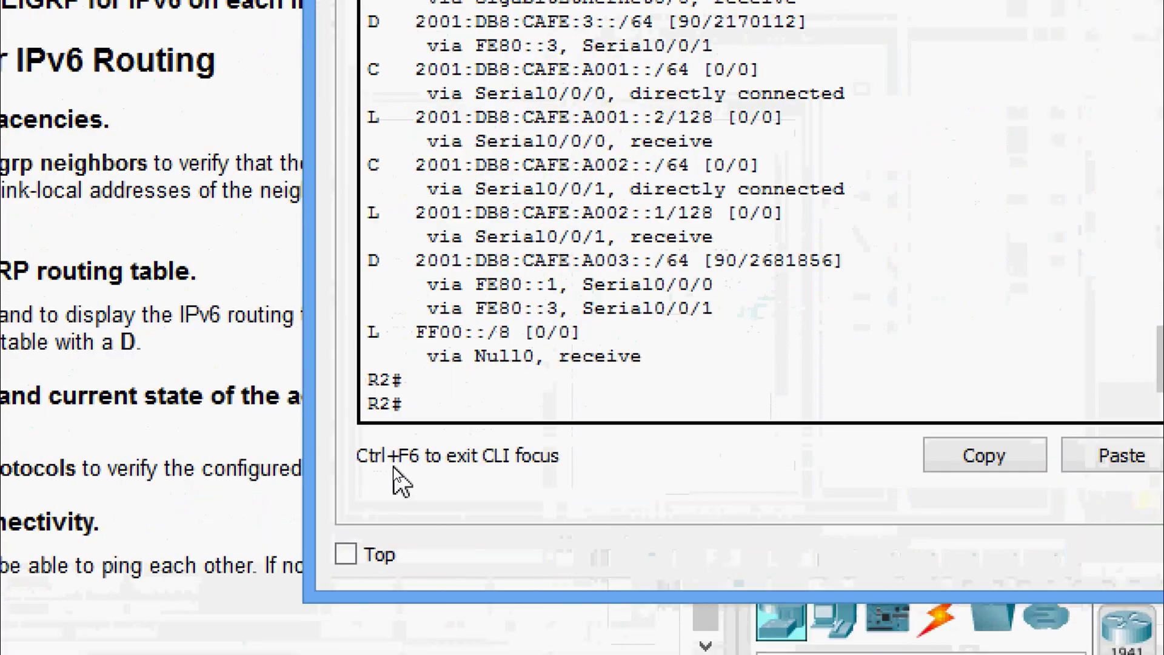
{"action": "type", "text": "sh"}
{"action": "key", "text": "Tab"}
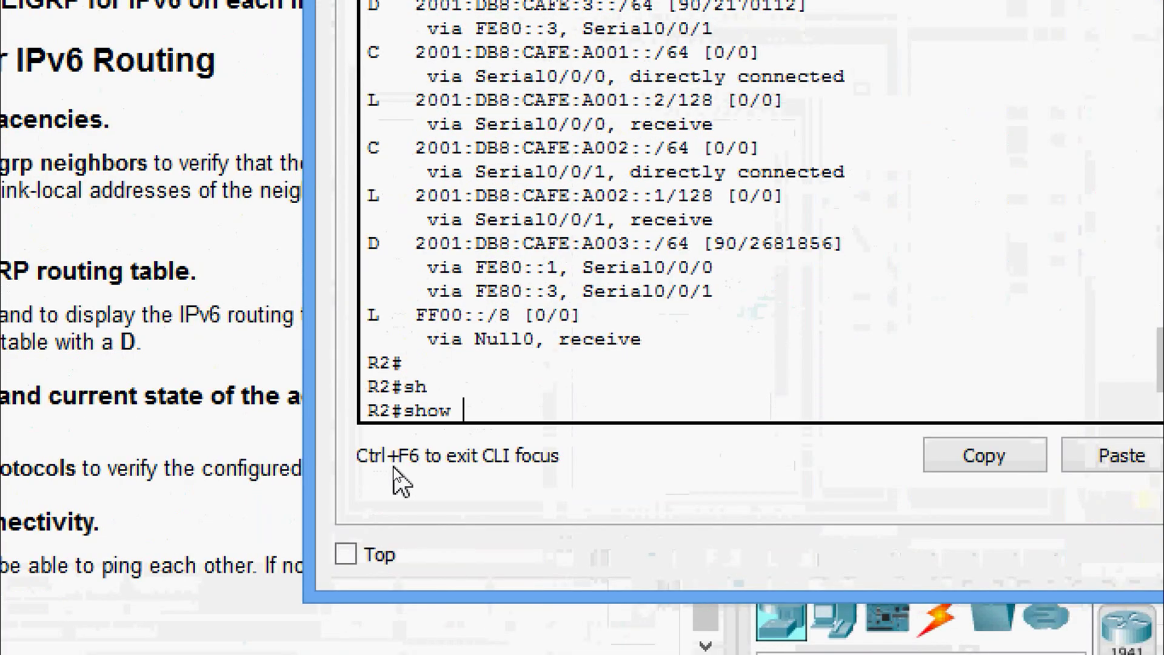
{"action": "type", "text": "ipv"}
{"action": "key", "text": "Tab"}
{"action": "type", "text": "pro"}
{"action": "key", "text": "Tab"}
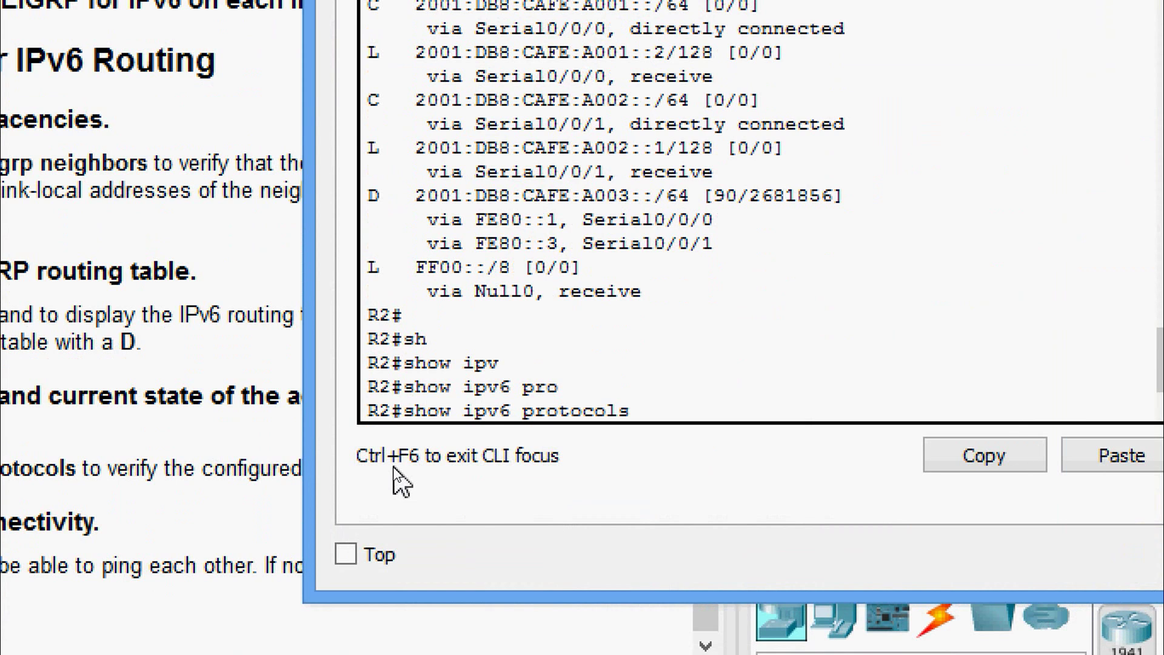
{"action": "key", "text": "Return"}
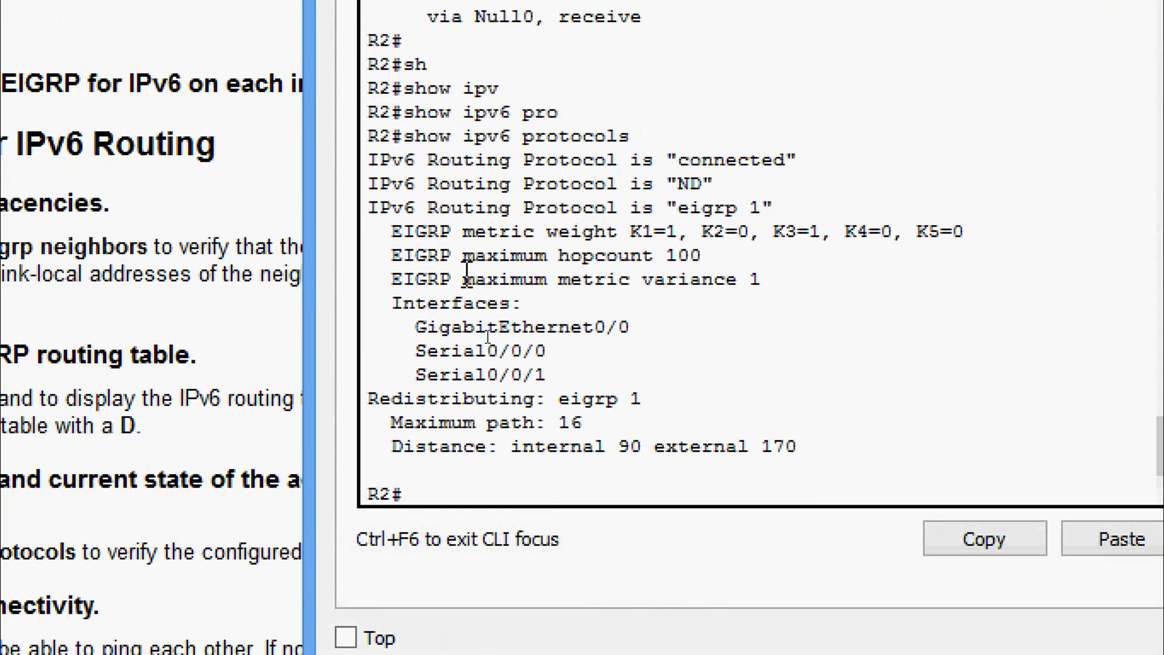
Step: Examine the EIGRP interfaces, redistribution, maximum path and distance in R2's protocol output, and close R2
{"action": "left_click_drag", "start_coordinate": [452, 327], "coordinate": [595, 400]}
{"action": "left_click", "coordinate": [567, 372]}
{"action": "left_click_drag", "start_coordinate": [439, 328], "coordinate": [561, 367]}
{"action": "left_click_drag", "start_coordinate": [603, 400], "coordinate": [583, 424]}
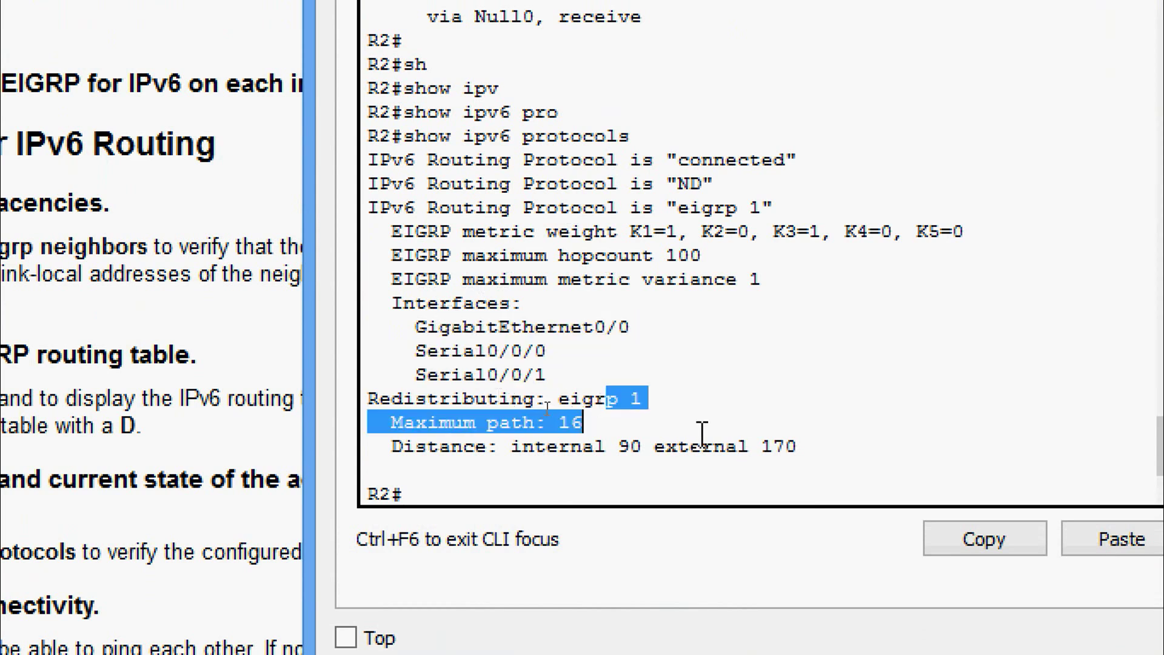
{"action": "left_click", "coordinate": [694, 433]}
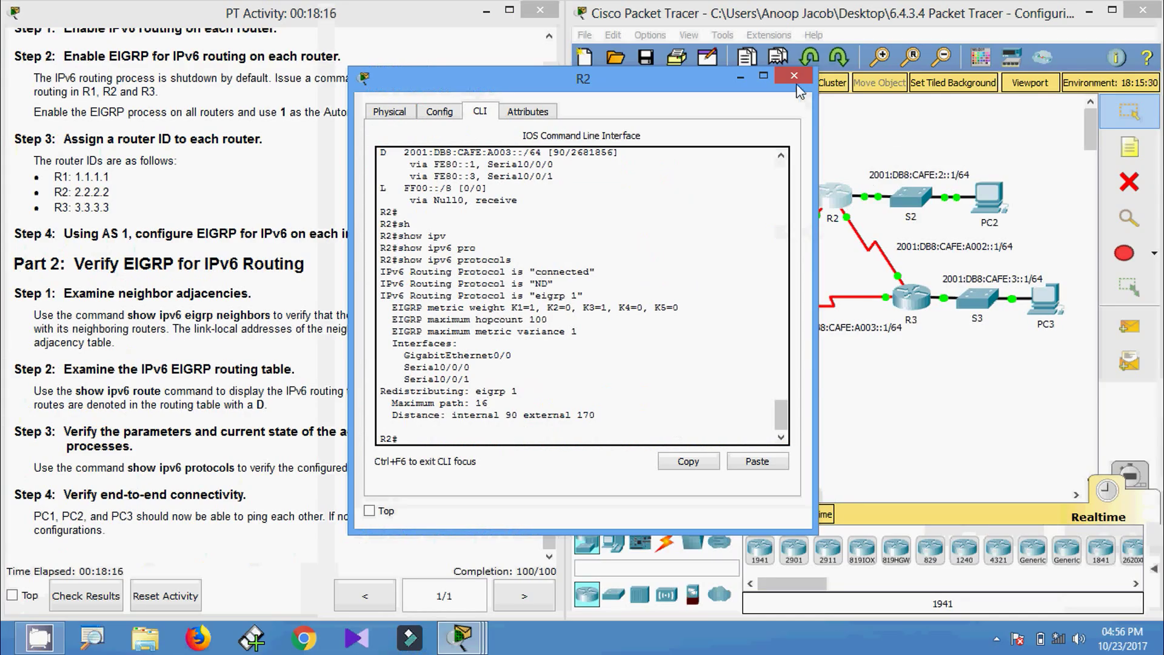
{"action": "left_click", "coordinate": [794, 76]}
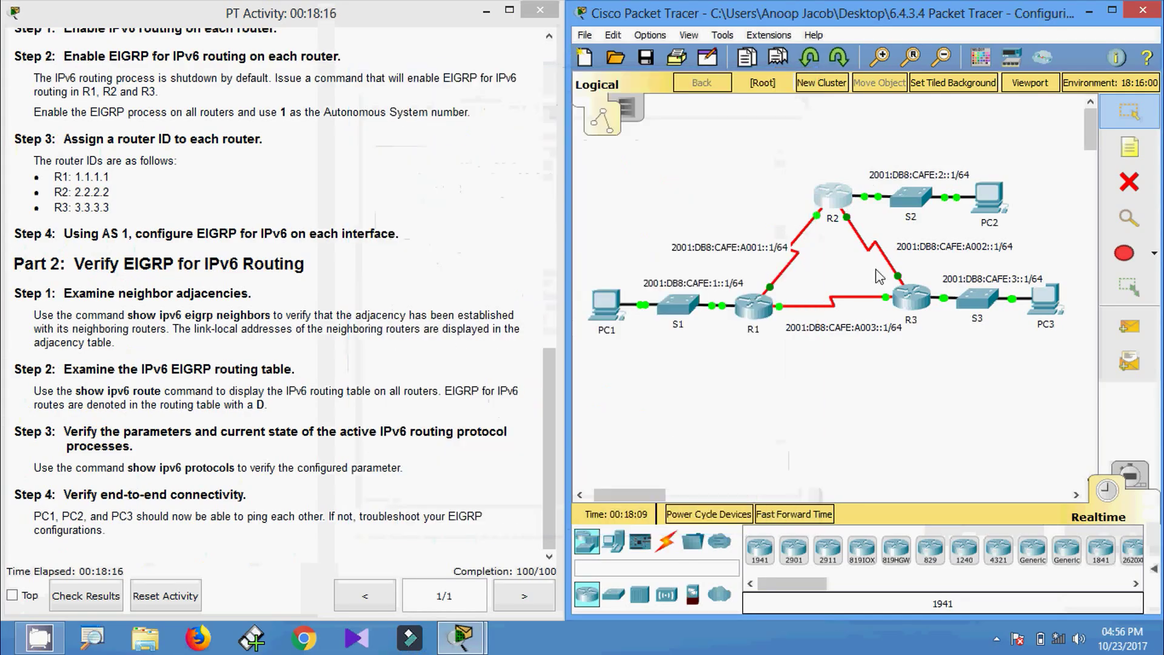
Step: Display R3's routing protocol parameters with show ipv6 protocols and examine the EIGRP process entry
{"action": "left_click", "coordinate": [911, 297]}
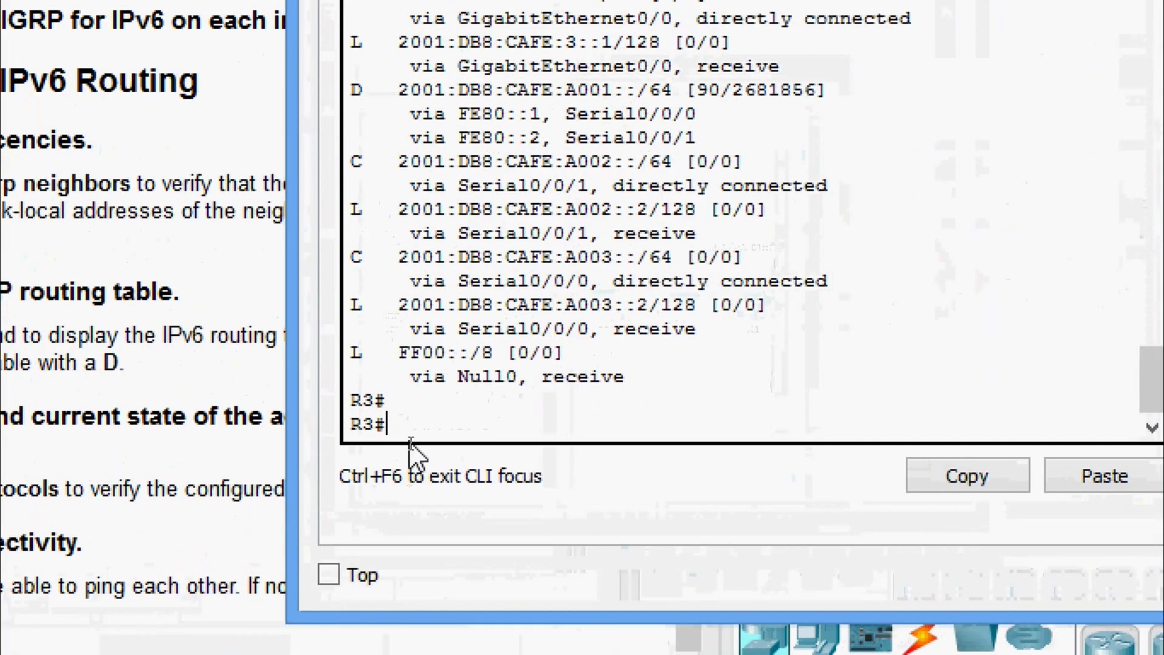
{"action": "type", "text": "sh"}
{"action": "key", "text": "Tab"}
{"action": "type", "text": "ip"}
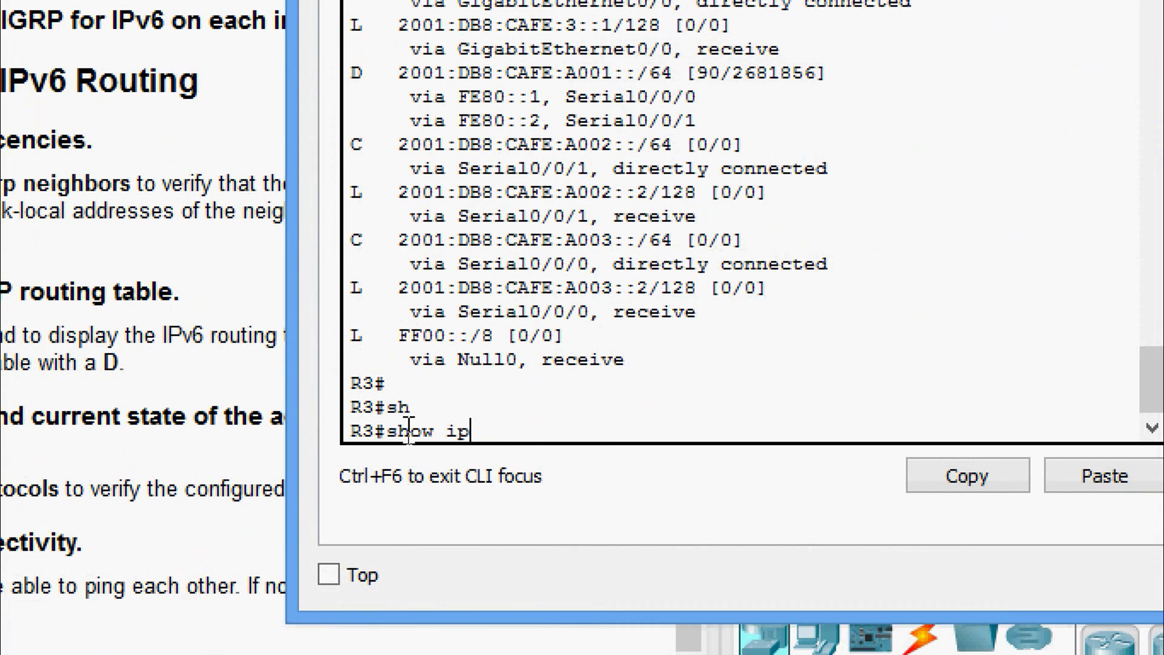
{"action": "type", "text": "v"}
{"action": "key", "text": "Tab"}
{"action": "type", "text": "p"}
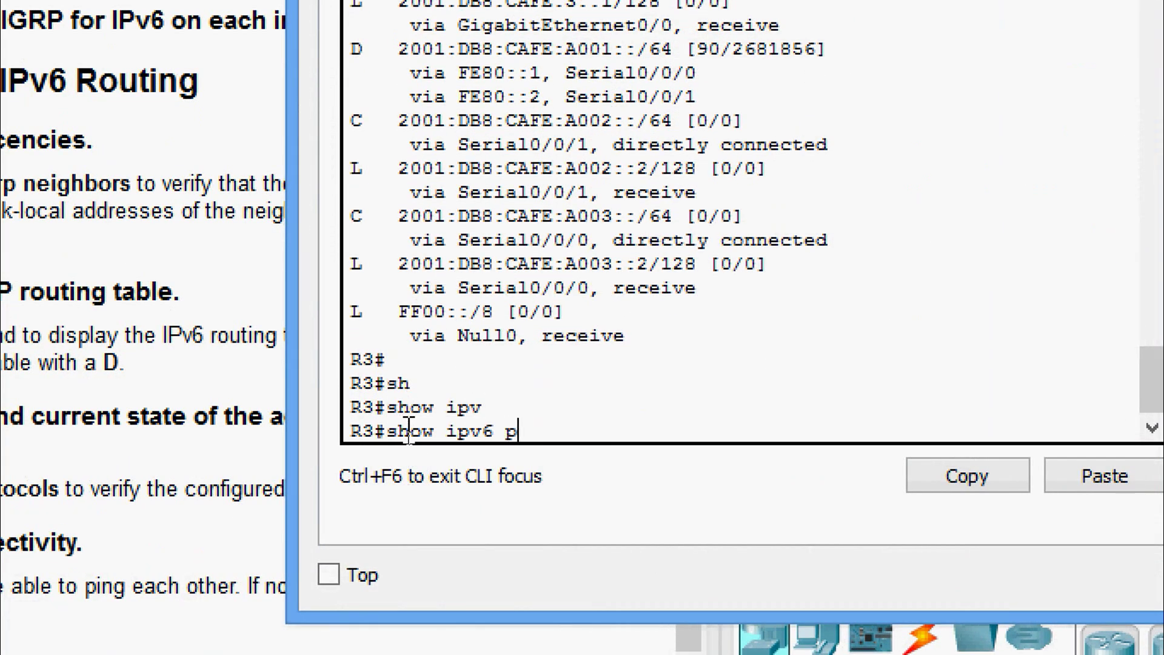
{"action": "type", "text": "ro"}
{"action": "key", "text": "Tab"}
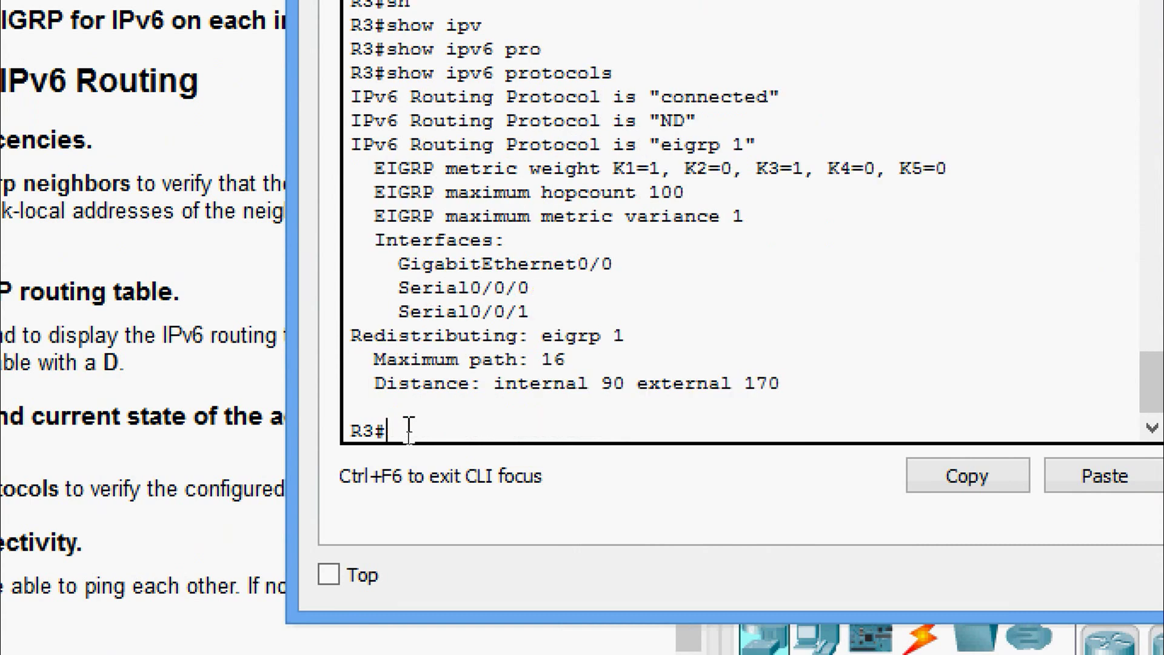
{"action": "left_click_drag", "start_coordinate": [636, 145], "coordinate": [722, 145]}
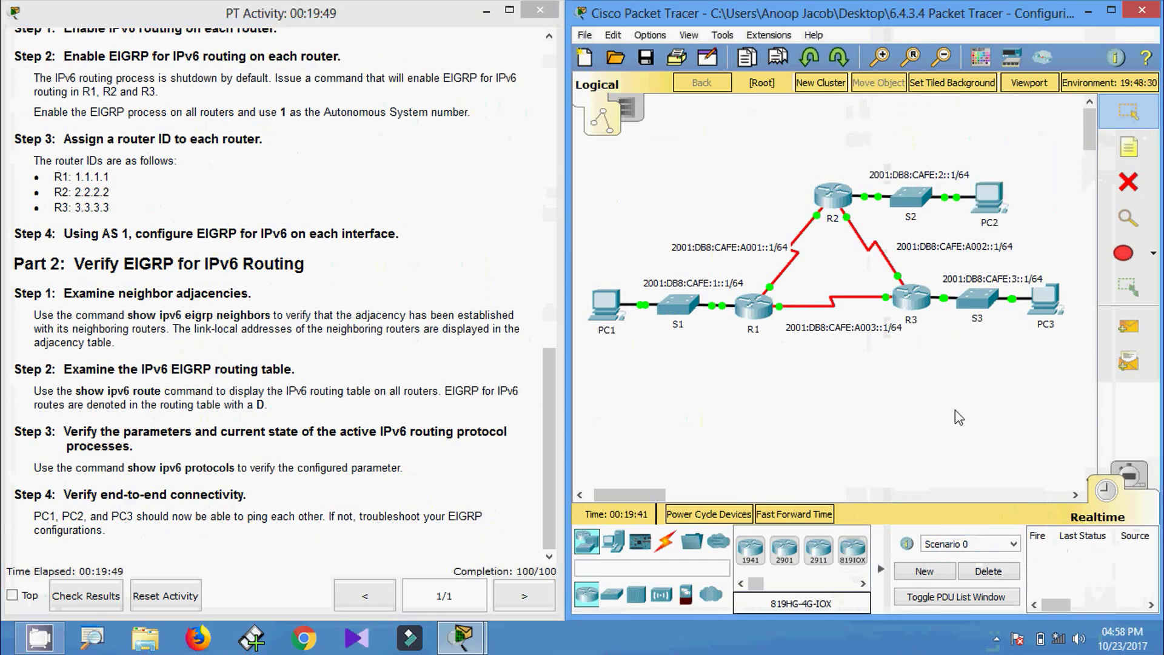
Step: Open PC3's command prompt and display its IPv6 addressing with ipv6config
{"action": "left_click", "coordinate": [1044, 298]}
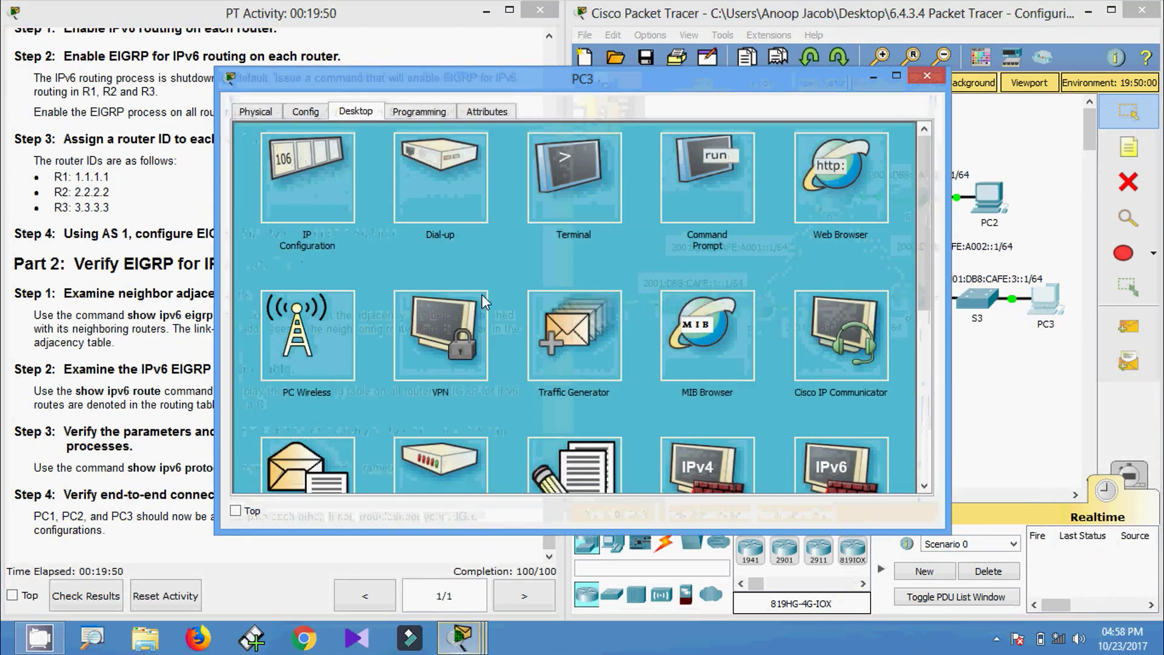
{"action": "left_click", "coordinate": [730, 191]}
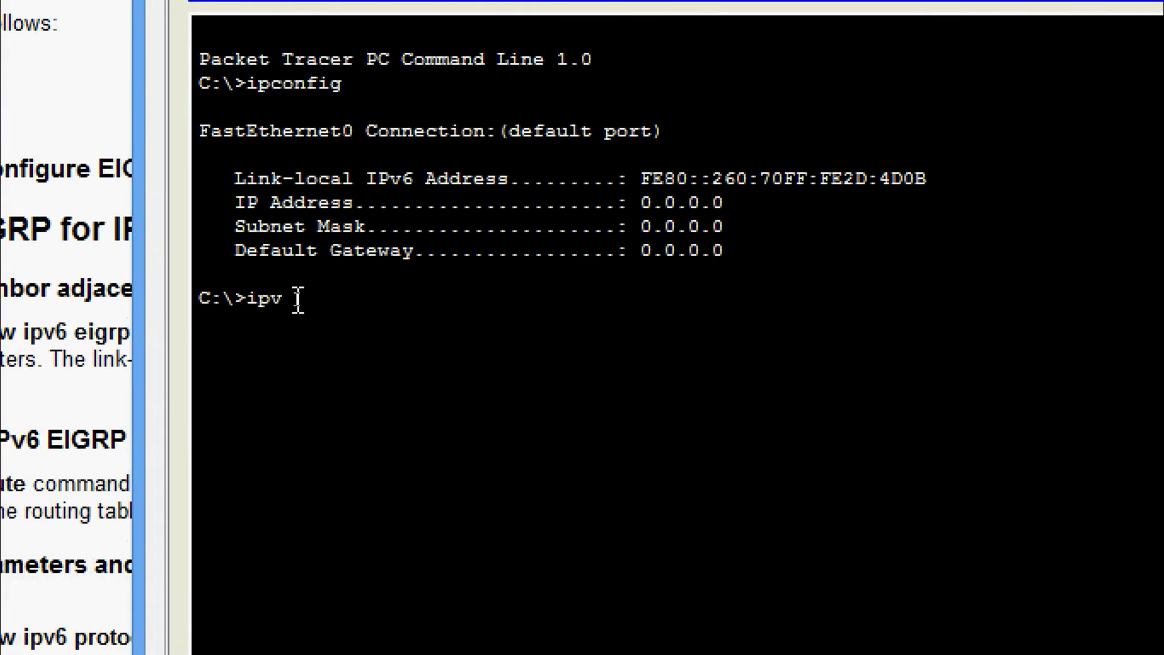
{"action": "type", "text": "ipv6config"}
{"action": "key", "text": "Return"}
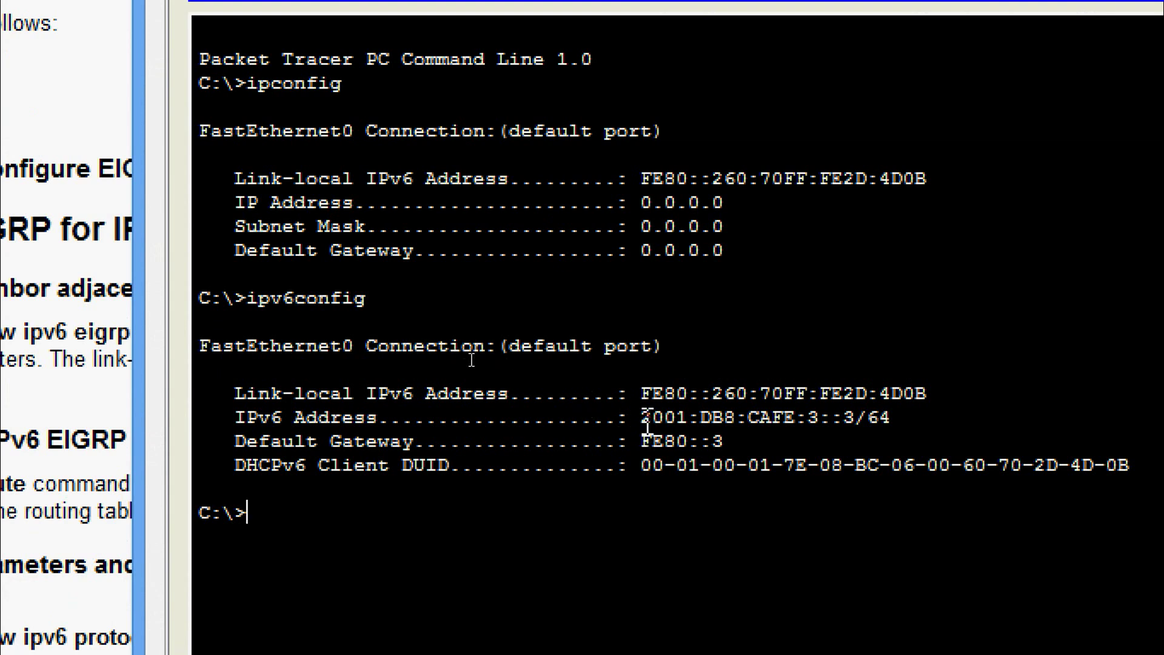
Step: Copy PC3's IPv6 address 2001:DB8:CAFE:3::3 without the prefix length and close PC3
{"action": "left_click_drag", "start_coordinate": [642, 424], "coordinate": [859, 427]}
{"action": "right_click", "coordinate": [822, 417]}
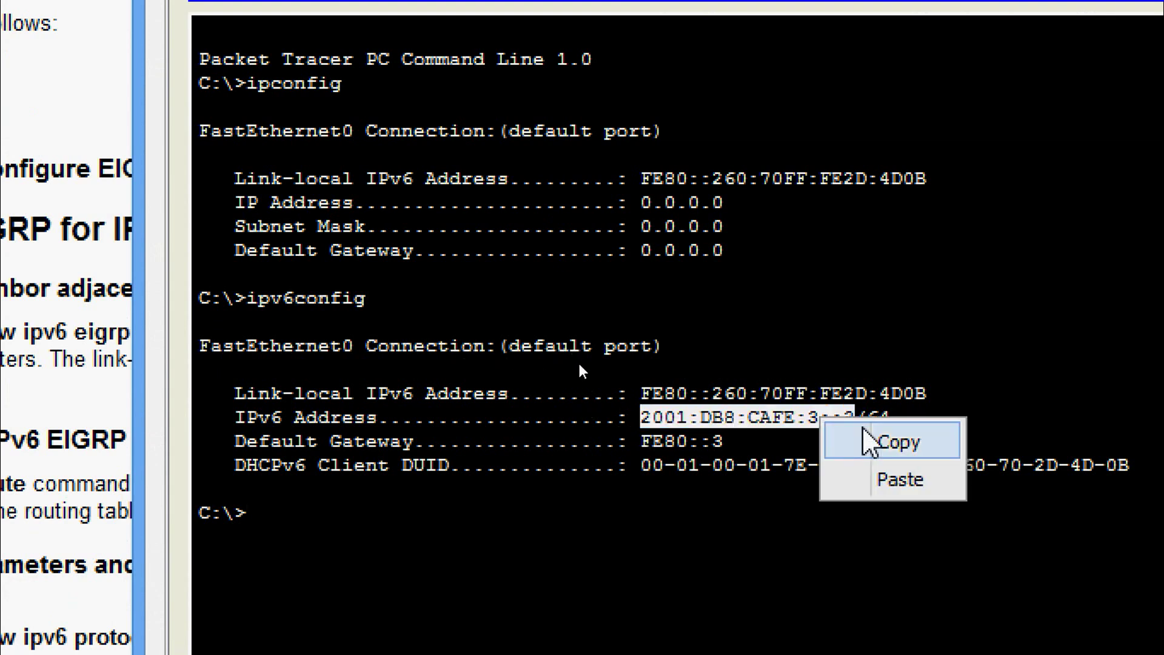
{"action": "left_click", "coordinate": [873, 441]}
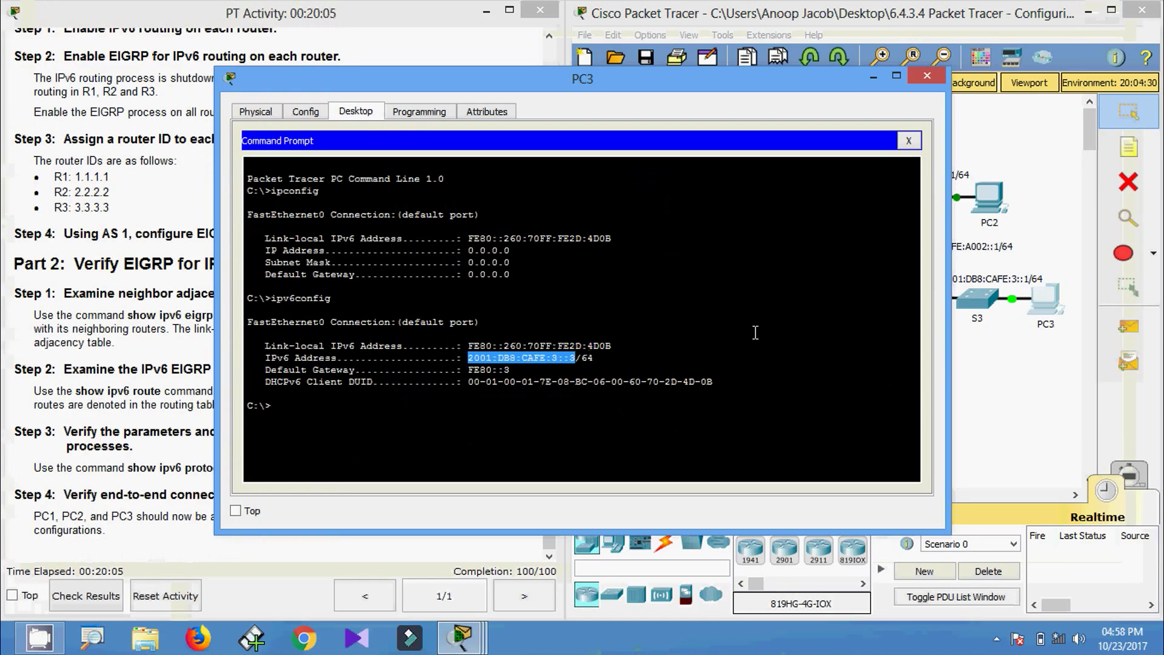
{"action": "left_click", "coordinate": [928, 75]}
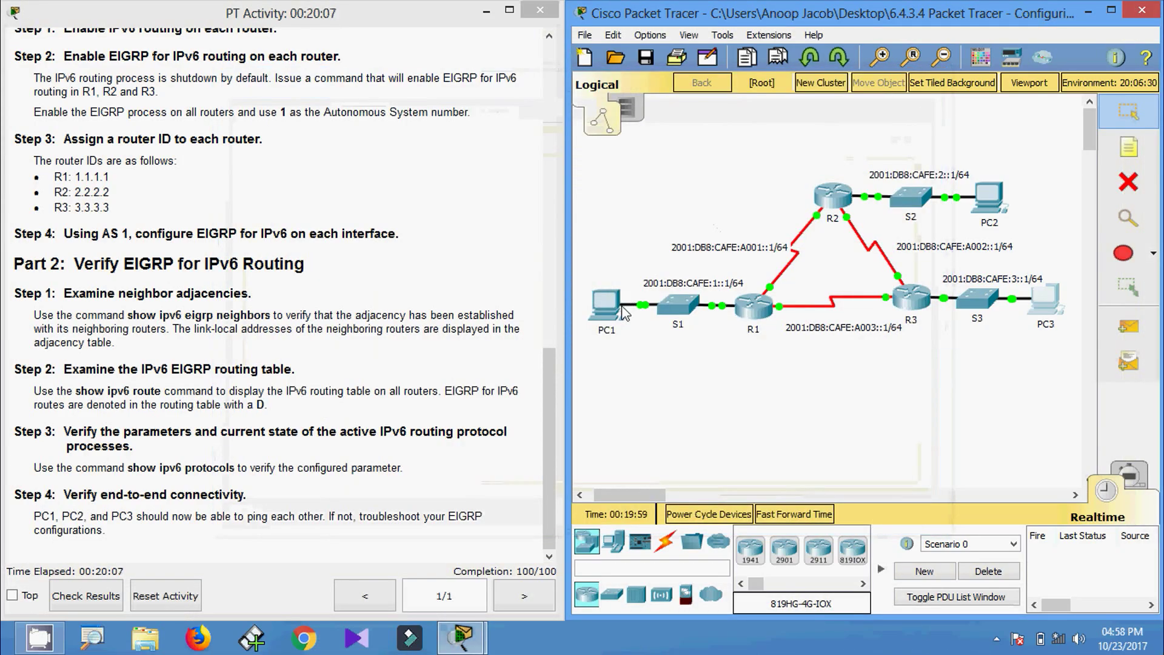
Step: Ping PC3 at 2001:DB8:CAFE:3::3 from PC1's command prompt and close PC1
{"action": "left_click", "coordinate": [596, 312]}
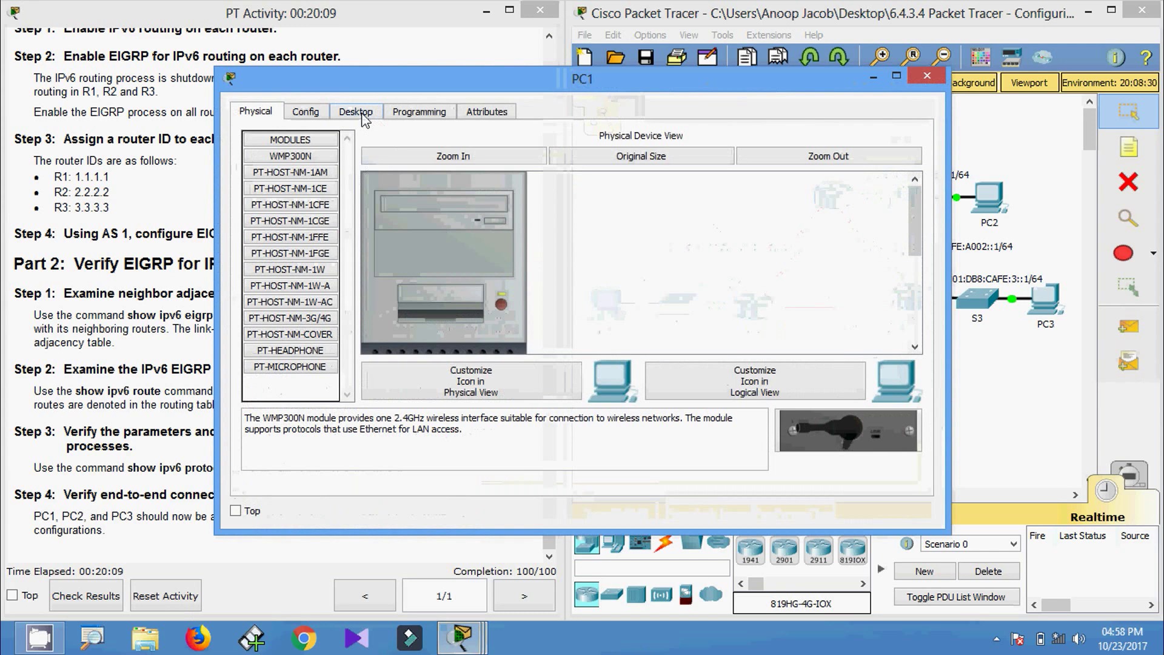
{"action": "left_click", "coordinate": [356, 111]}
{"action": "left_click", "coordinate": [705, 212]}
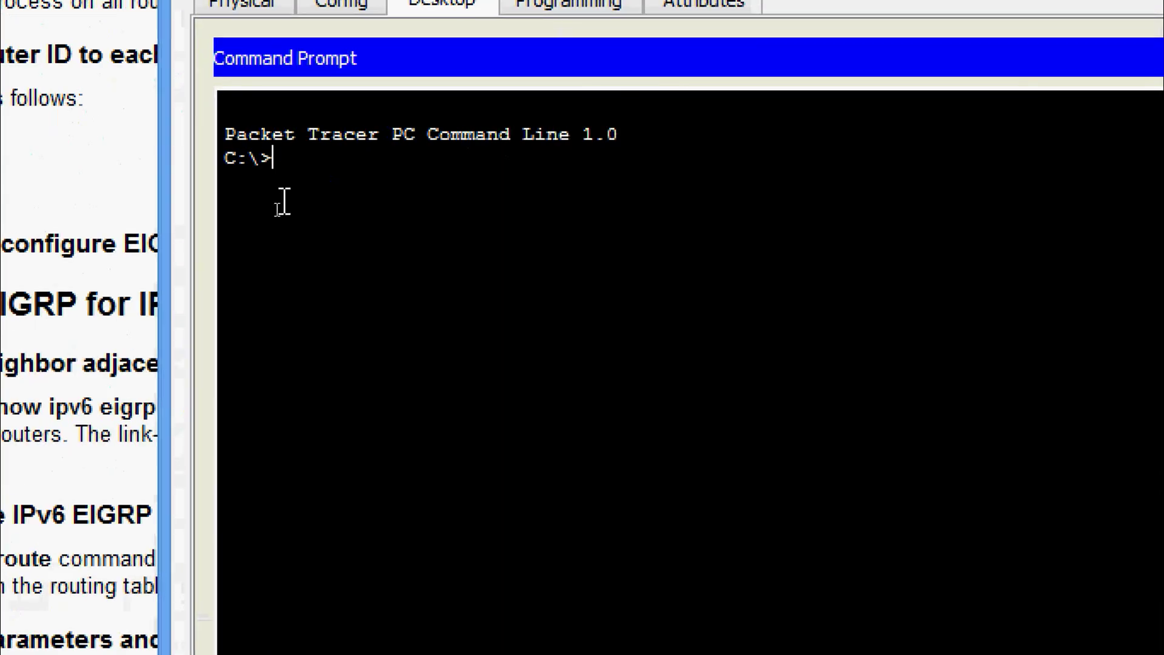
{"action": "type", "text": "ping"}
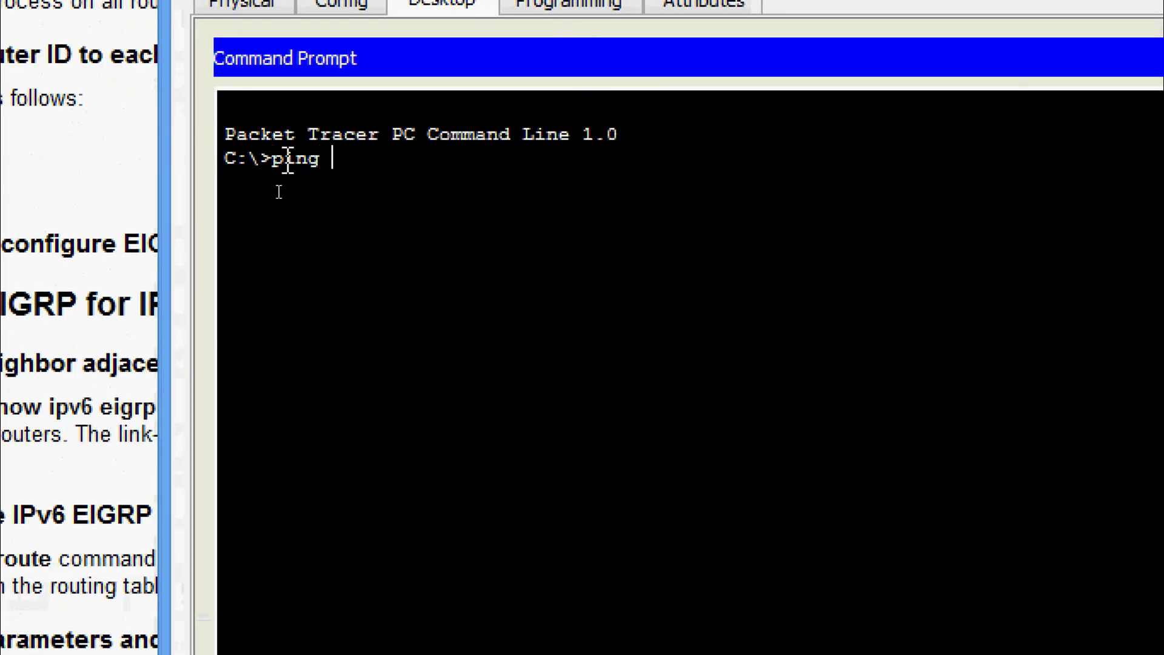
{"action": "right_click", "coordinate": [385, 162]}
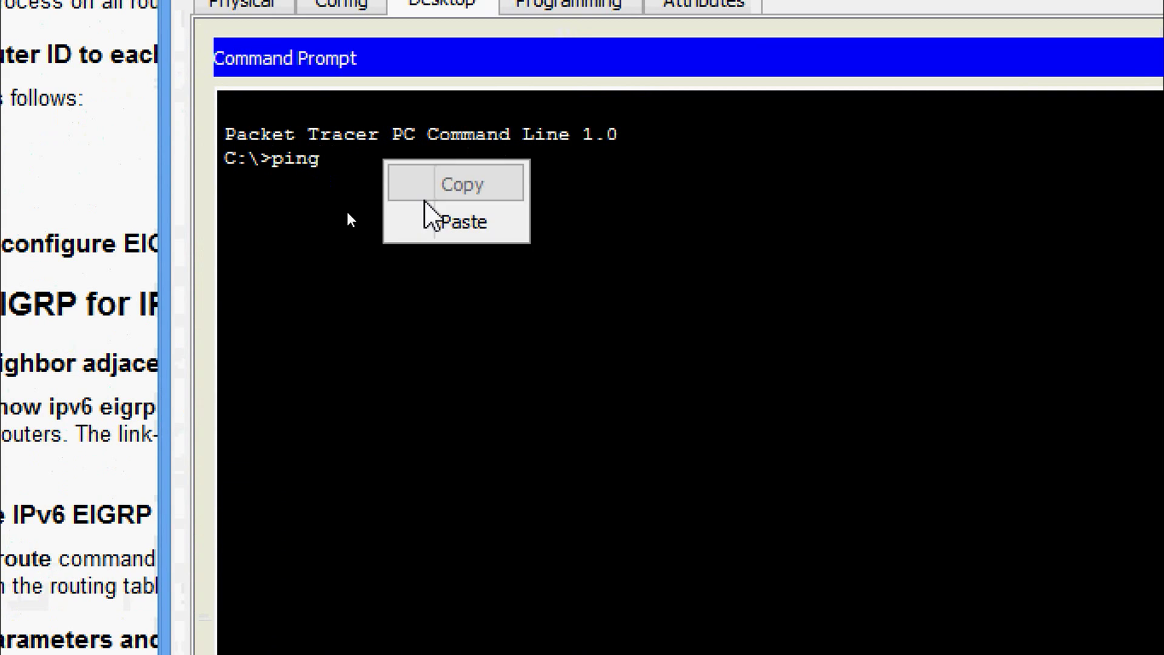
{"action": "left_click", "coordinate": [426, 213]}
{"action": "key", "text": "Return"}
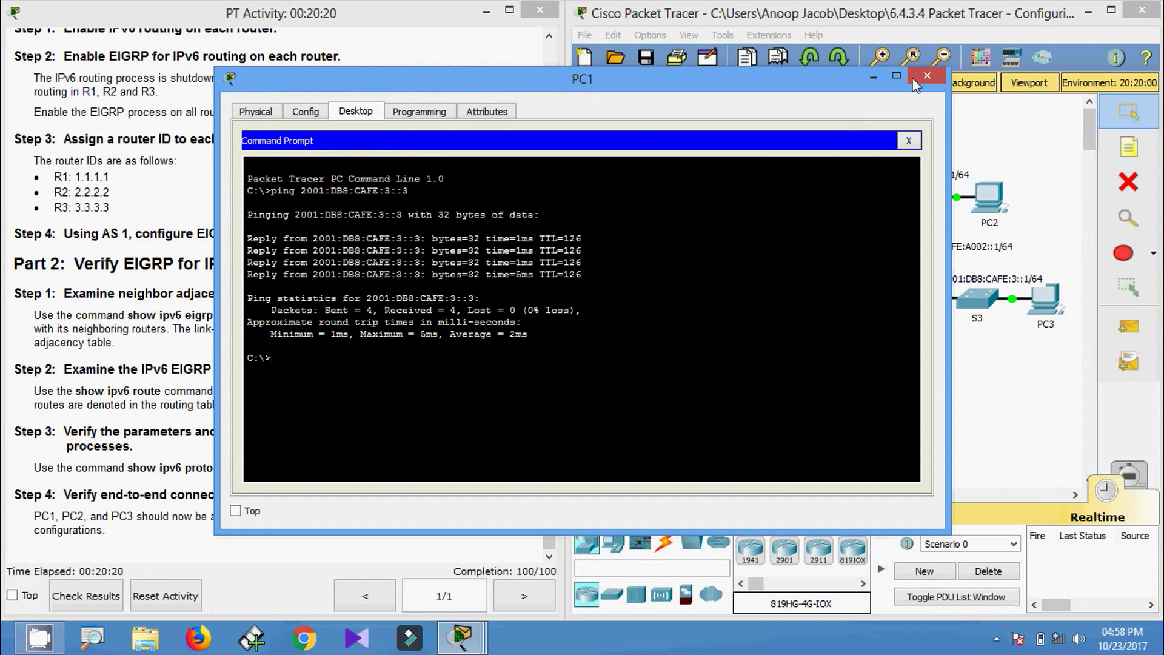
{"action": "left_click", "coordinate": [915, 78]}
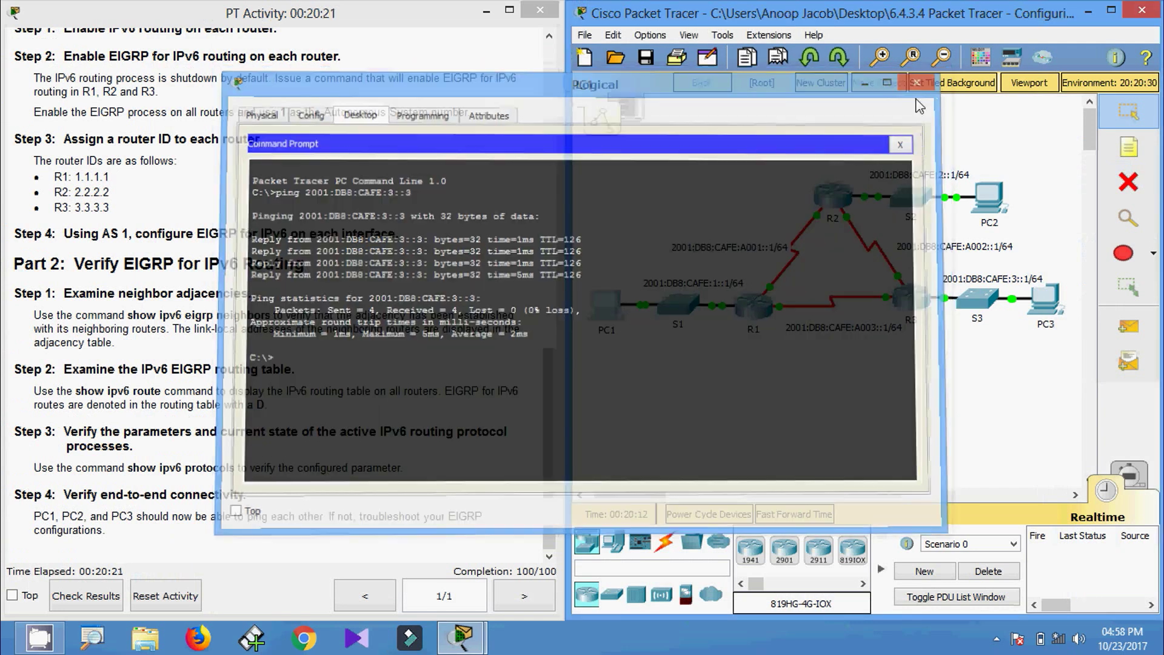
Step: Ping PC3's copied IPv6 address from PC2's command prompt and return to the addressing table in the activity instructions
{"action": "left_click", "coordinate": [988, 197]}
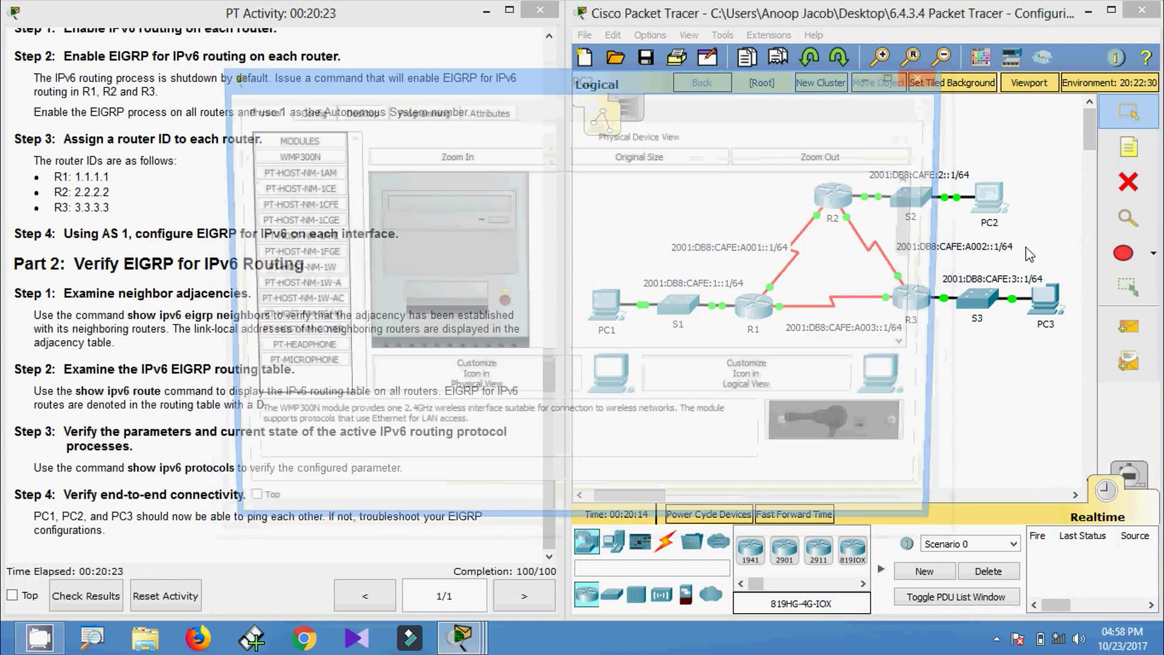
{"action": "left_click", "coordinate": [371, 112]}
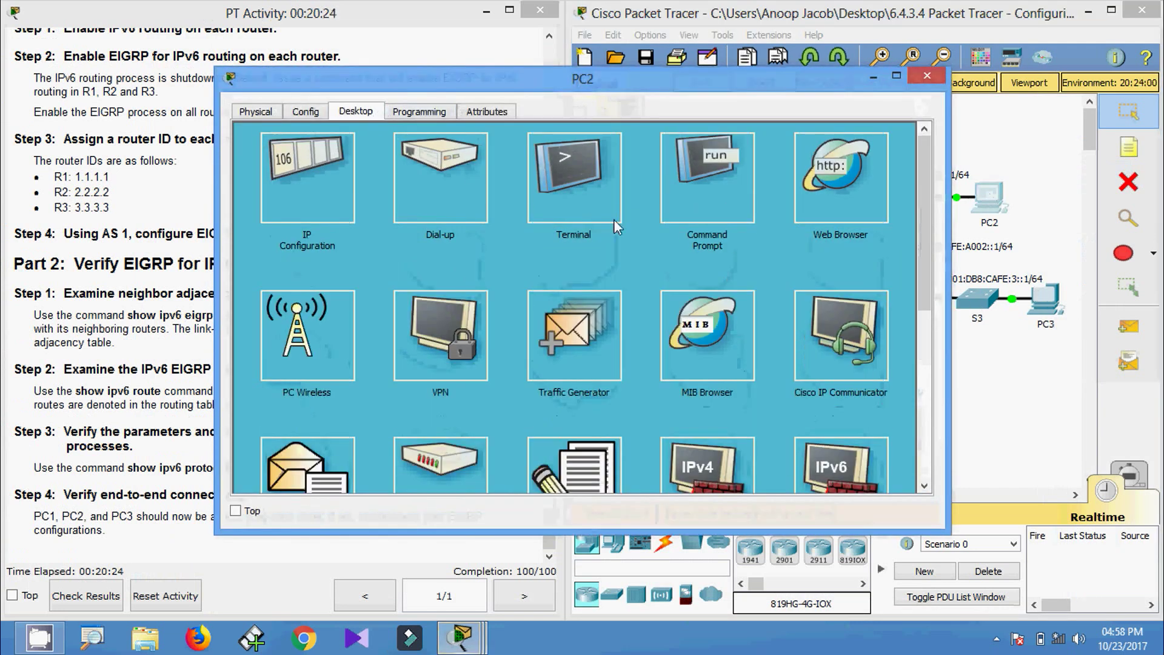
{"action": "left_click", "coordinate": [679, 172]}
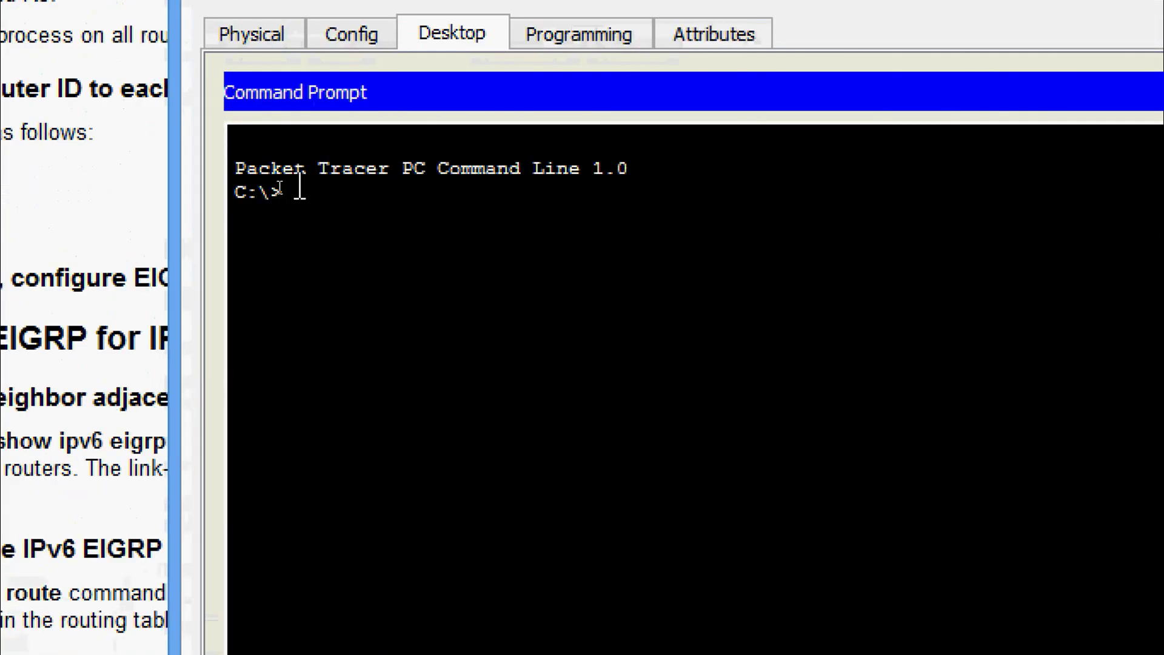
{"action": "type", "text": "ping"}
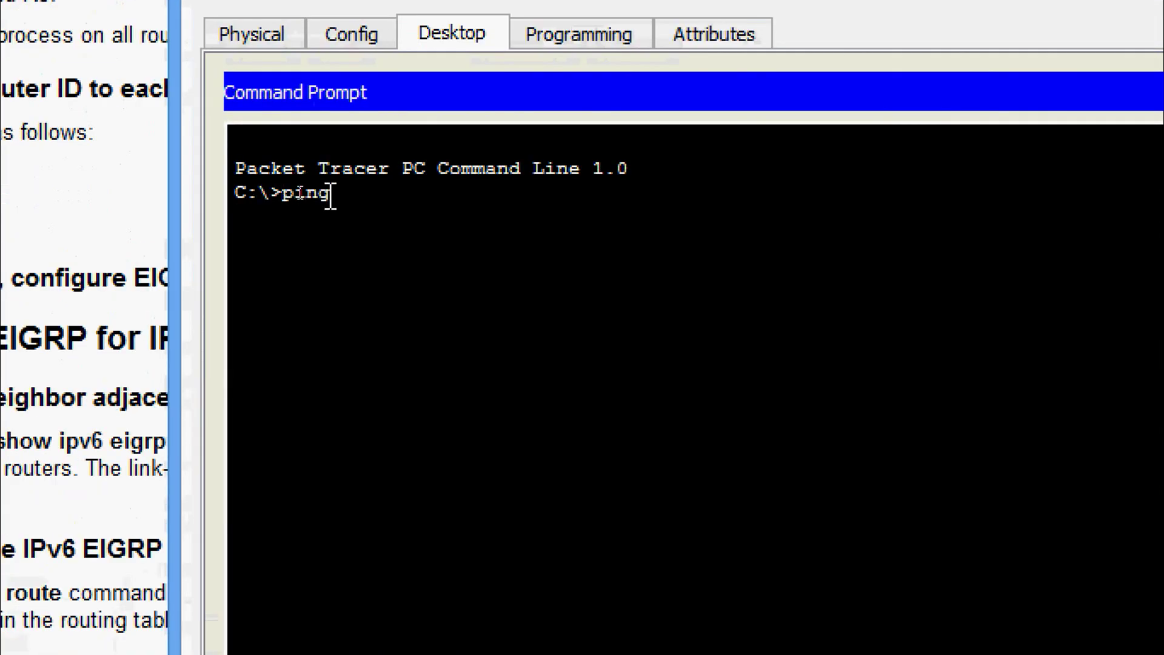
{"action": "right_click", "coordinate": [372, 192]}
{"action": "left_click", "coordinate": [388, 251]}
{"action": "key", "text": "Return"}
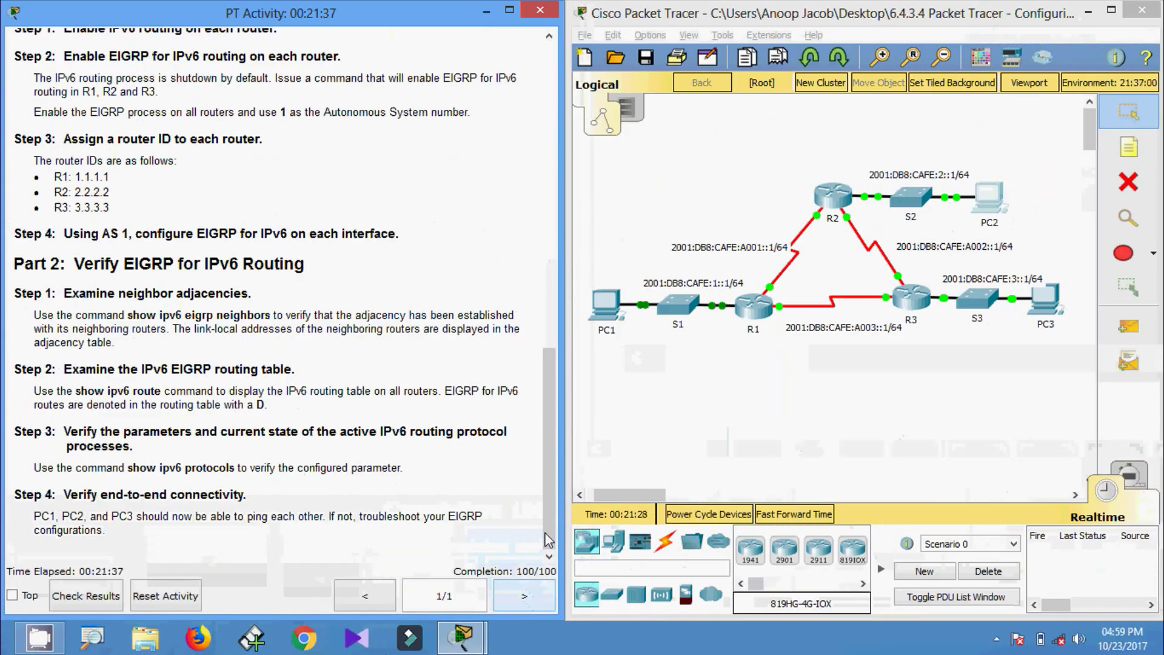
{"action": "left_click_drag", "start_coordinate": [576, 465], "coordinate": [576, 0]}
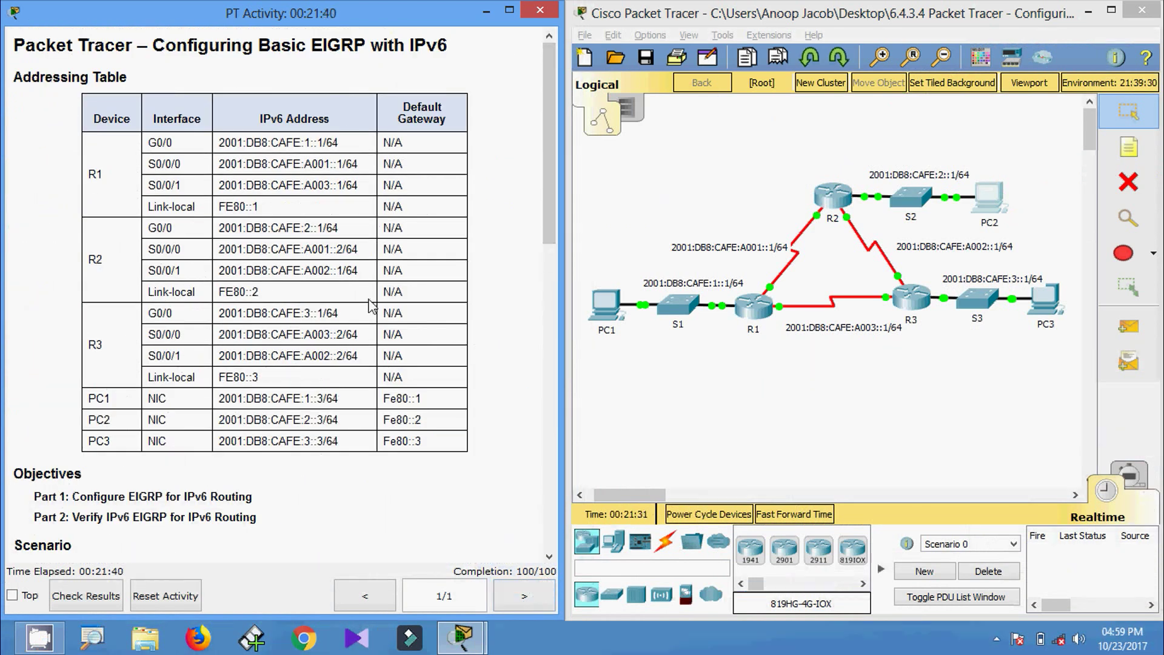